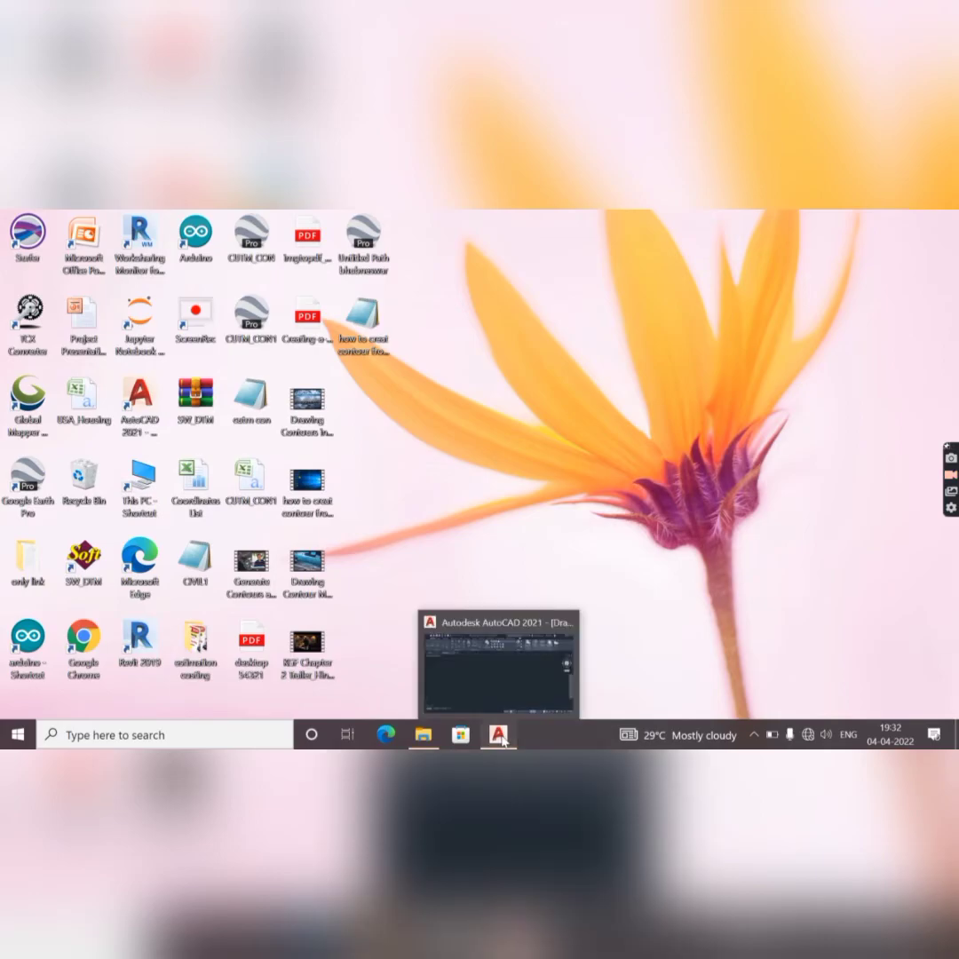
Step: Switch to AutoCAD and set the drawing's length units to Architectural with a precision of 0'-0 1/2"
{"action": "left_click", "coordinate": [500, 736]}
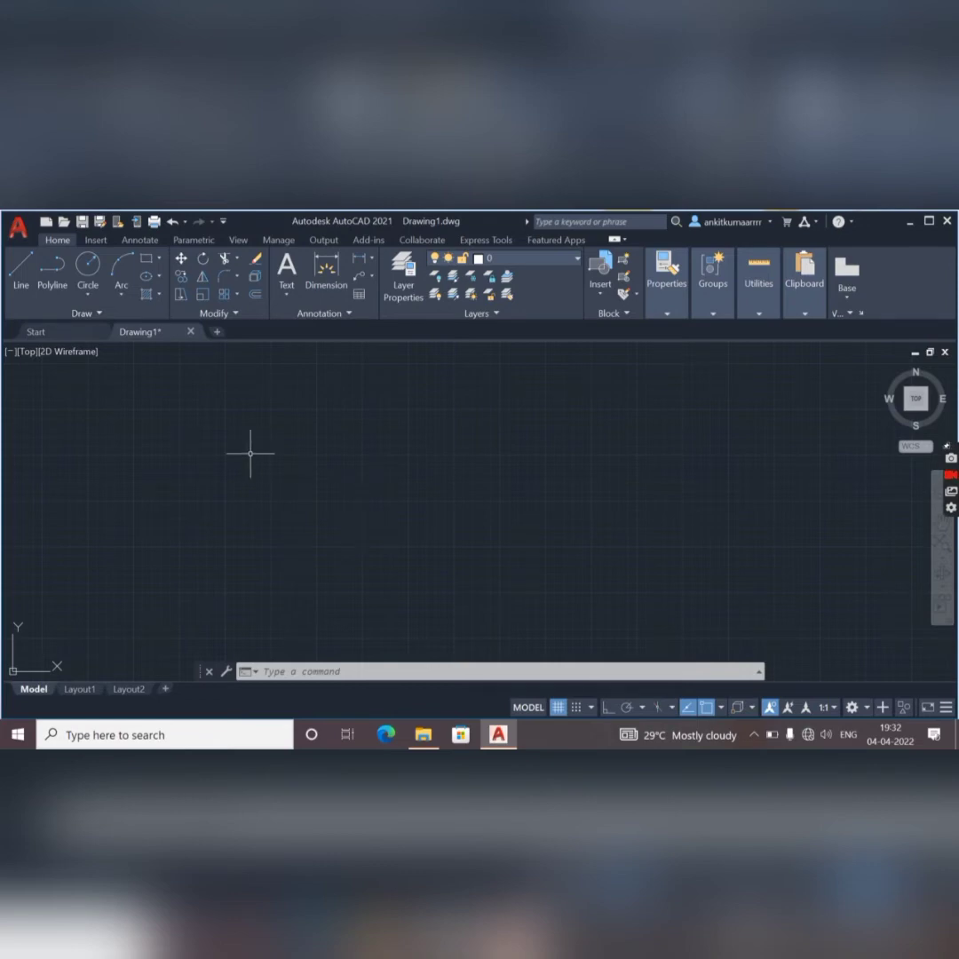
{"action": "left_click", "coordinate": [19, 266]}
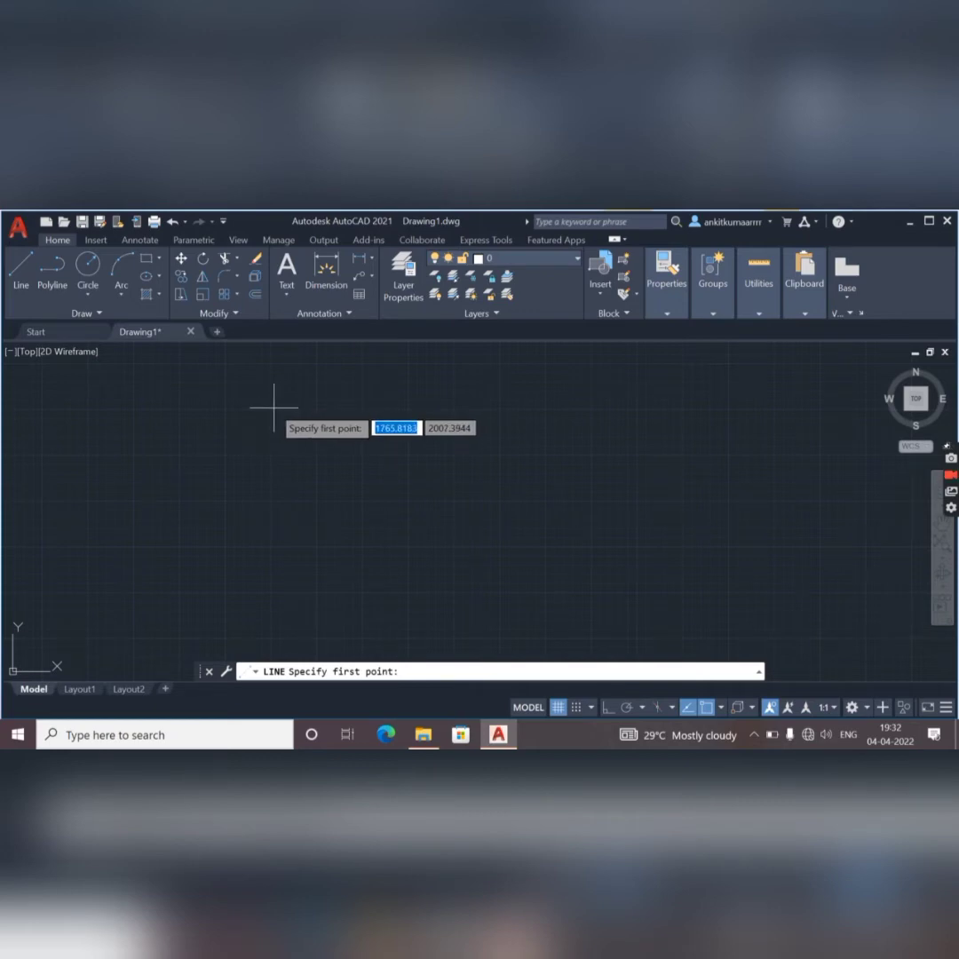
{"action": "key", "text": "Escape"}
{"action": "type", "text": "un"}
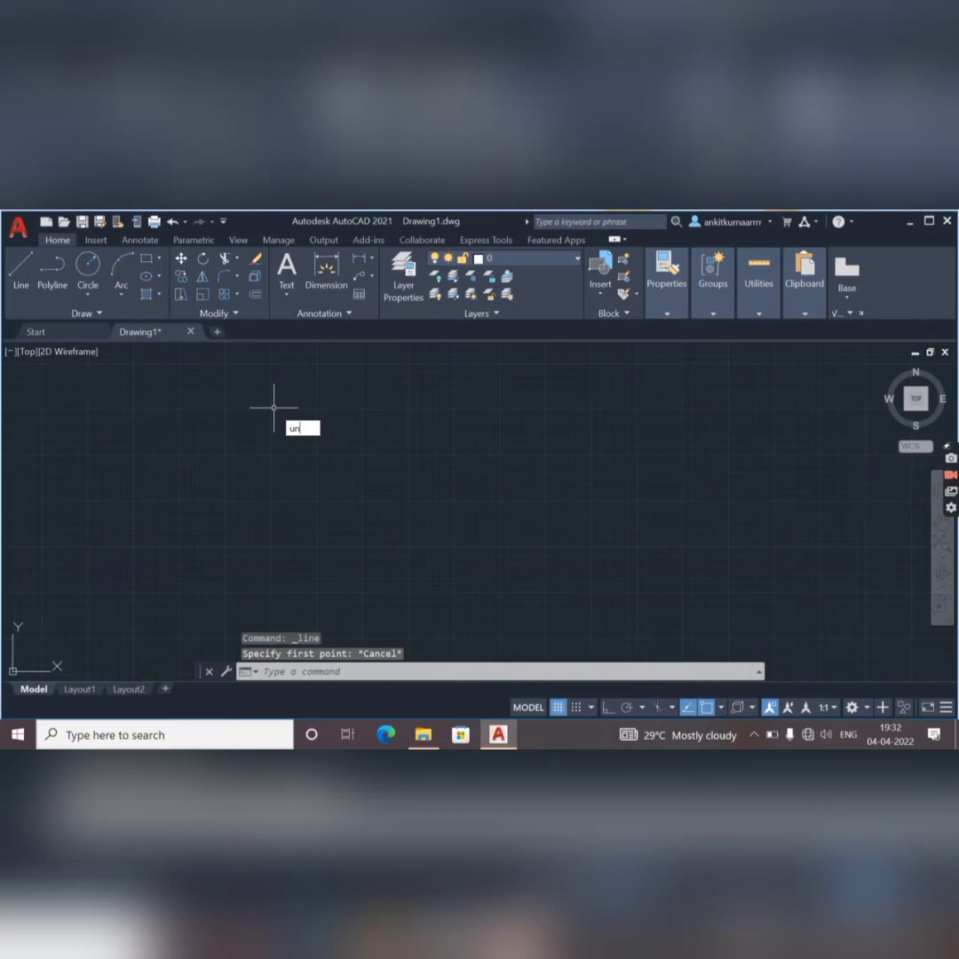
{"action": "key", "text": "Return"}
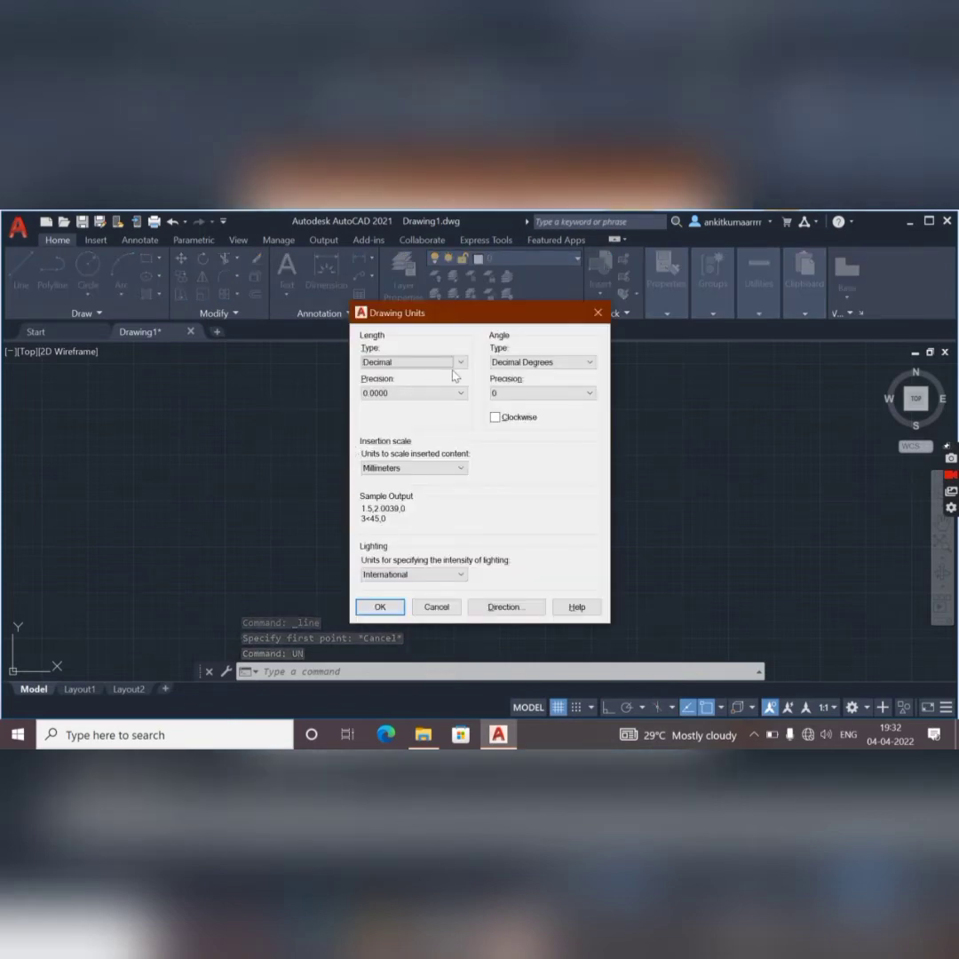
{"action": "left_click", "coordinate": [462, 363]}
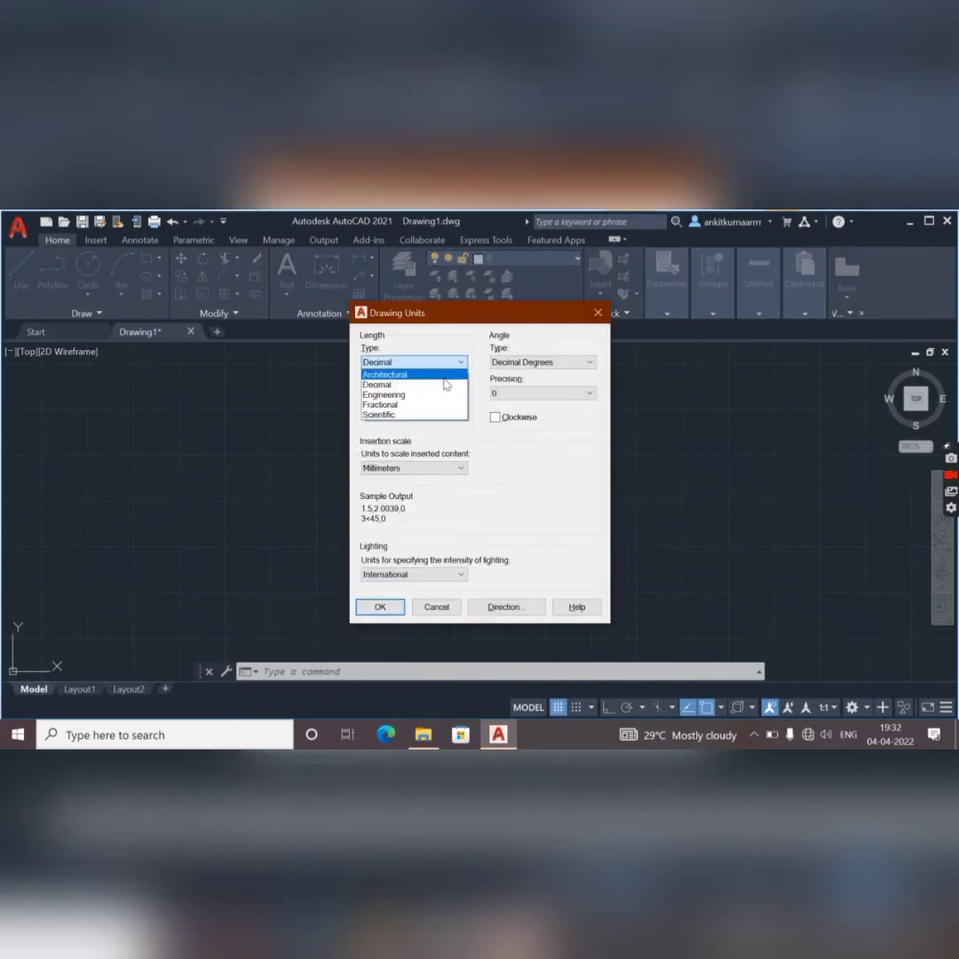
{"action": "left_click", "coordinate": [444, 377]}
{"action": "left_click", "coordinate": [451, 392]}
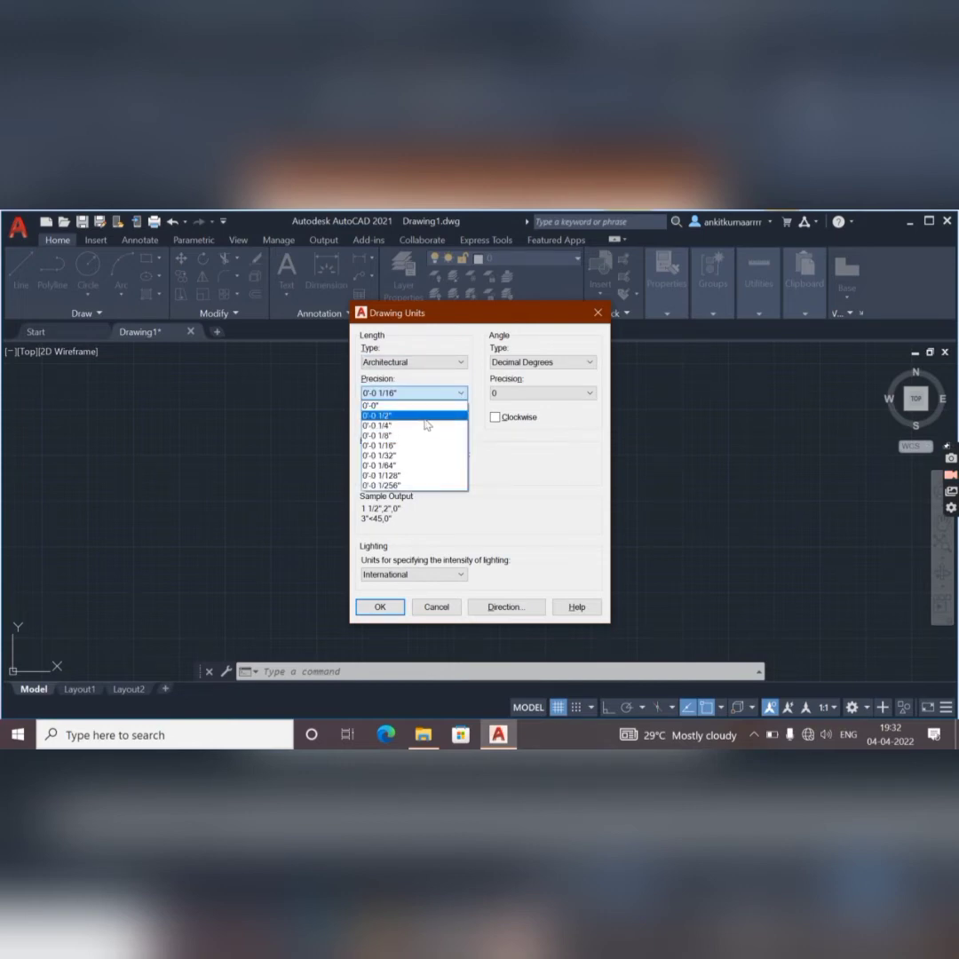
{"action": "left_click", "coordinate": [428, 415]}
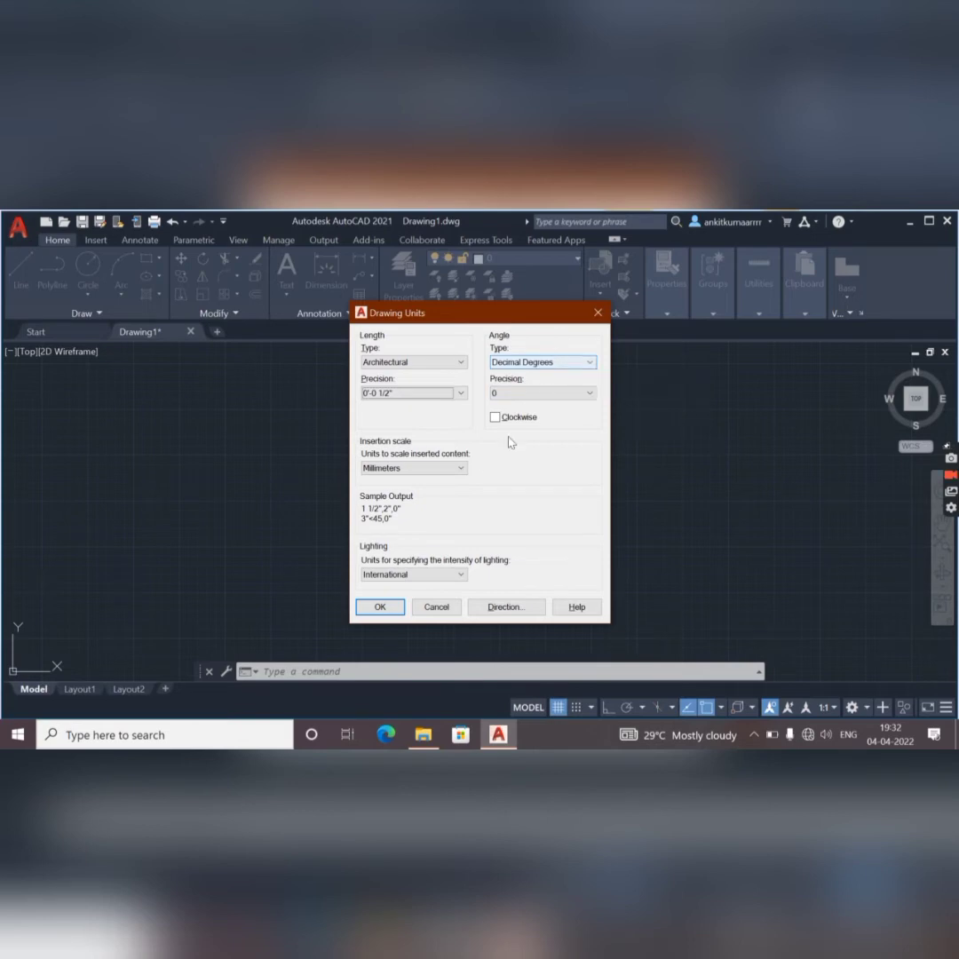
Step: Set the insertion scale to Inches and the angle units to Decimal Degrees with 0.00 precision, and apply the drawing units
{"action": "left_click", "coordinate": [459, 469]}
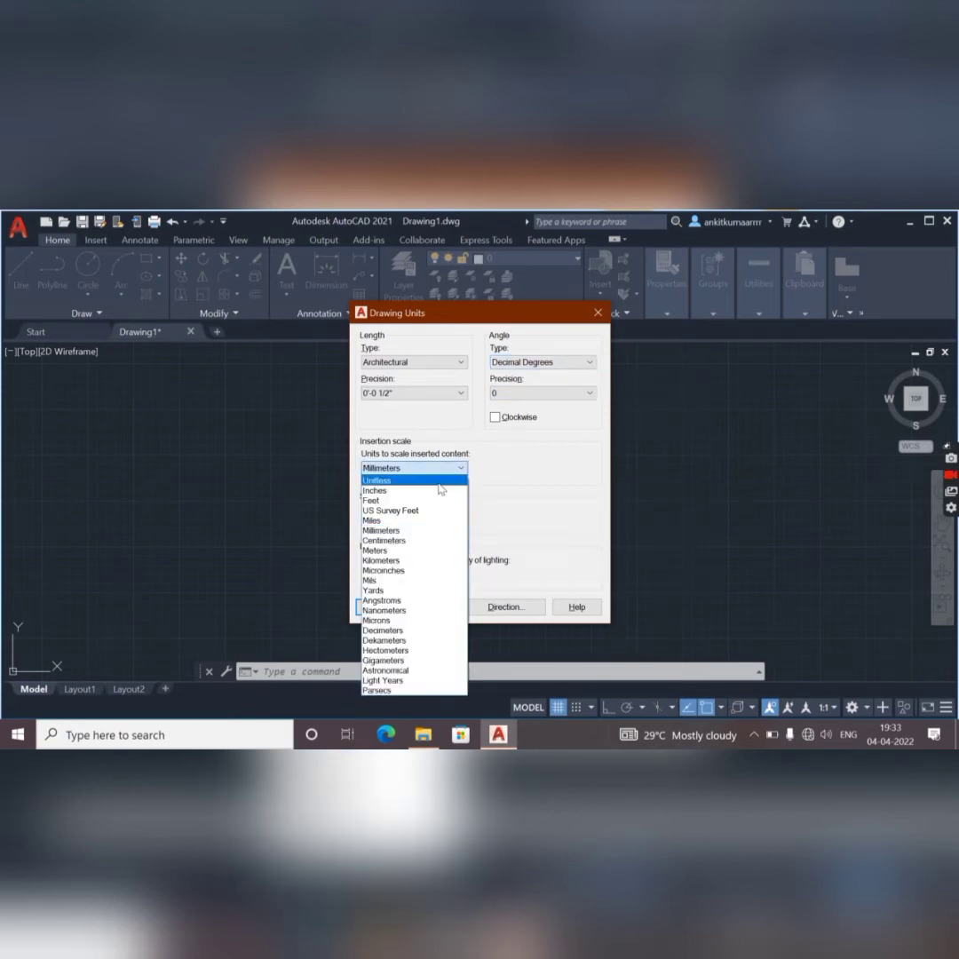
{"action": "left_click", "coordinate": [438, 491]}
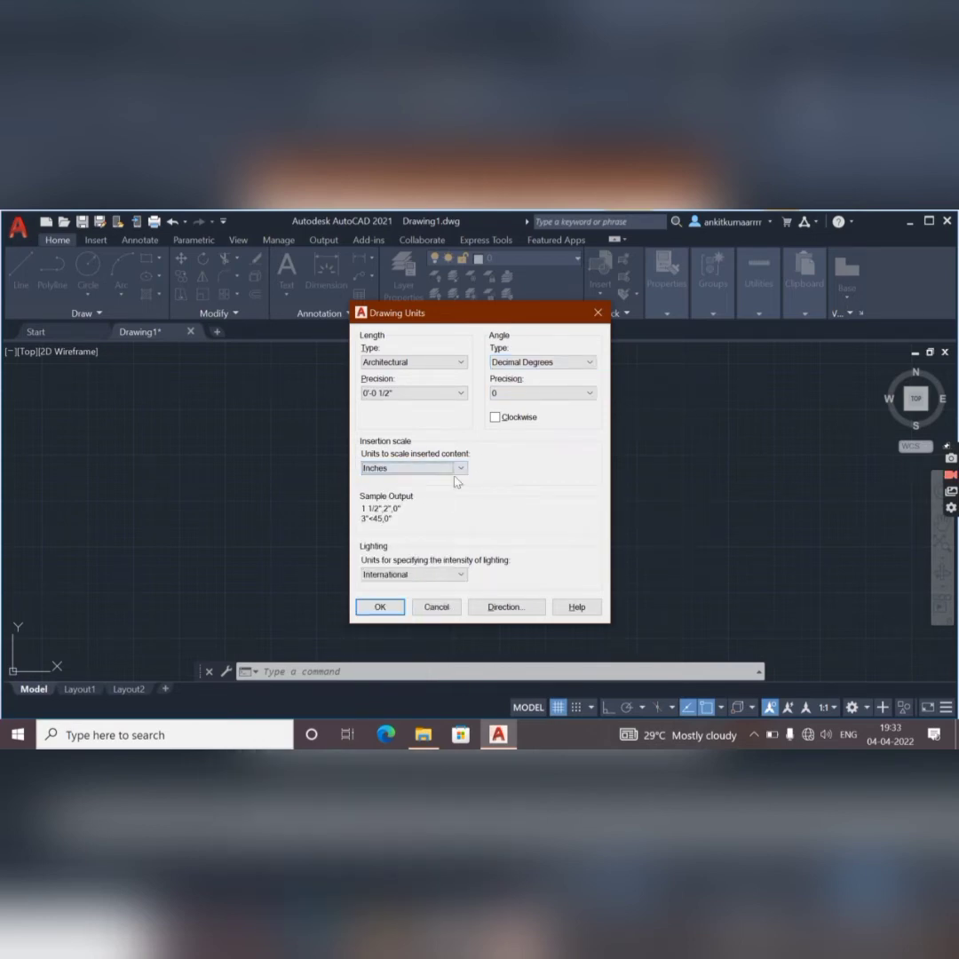
{"action": "left_click", "coordinate": [590, 362]}
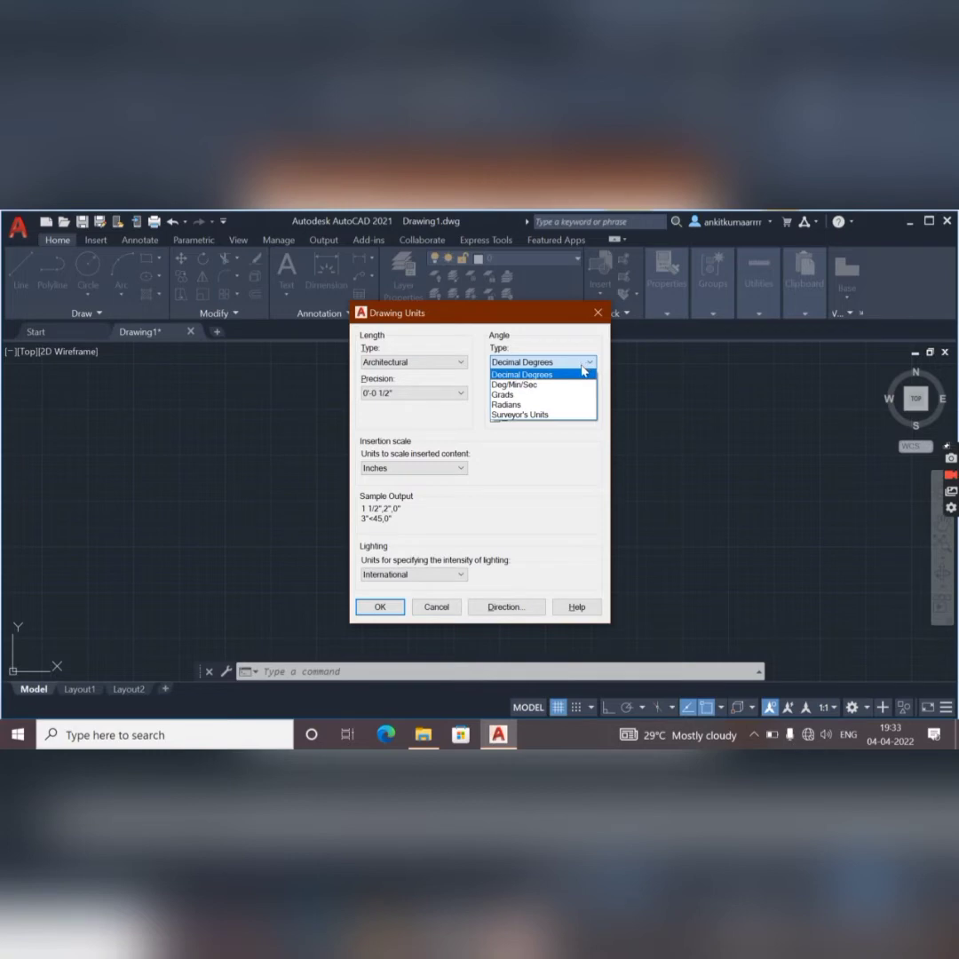
{"action": "left_click", "coordinate": [583, 370]}
{"action": "left_click", "coordinate": [588, 395]}
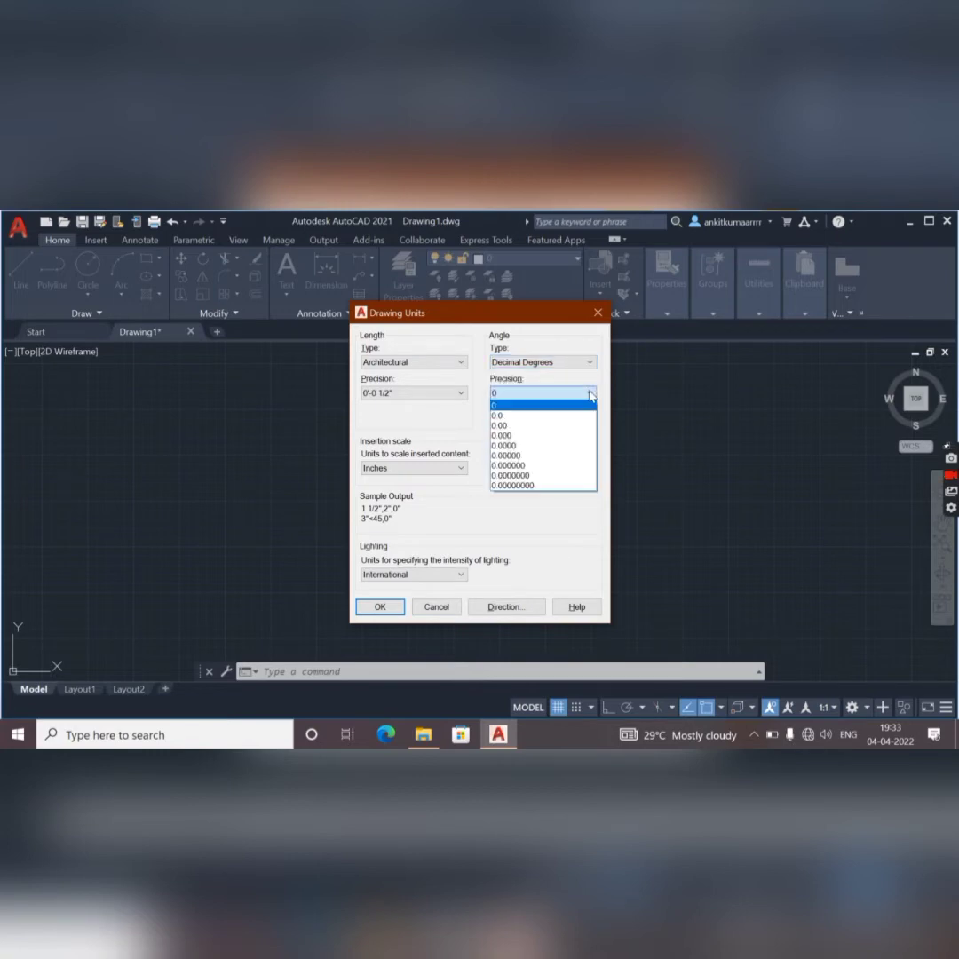
{"action": "left_click", "coordinate": [544, 426]}
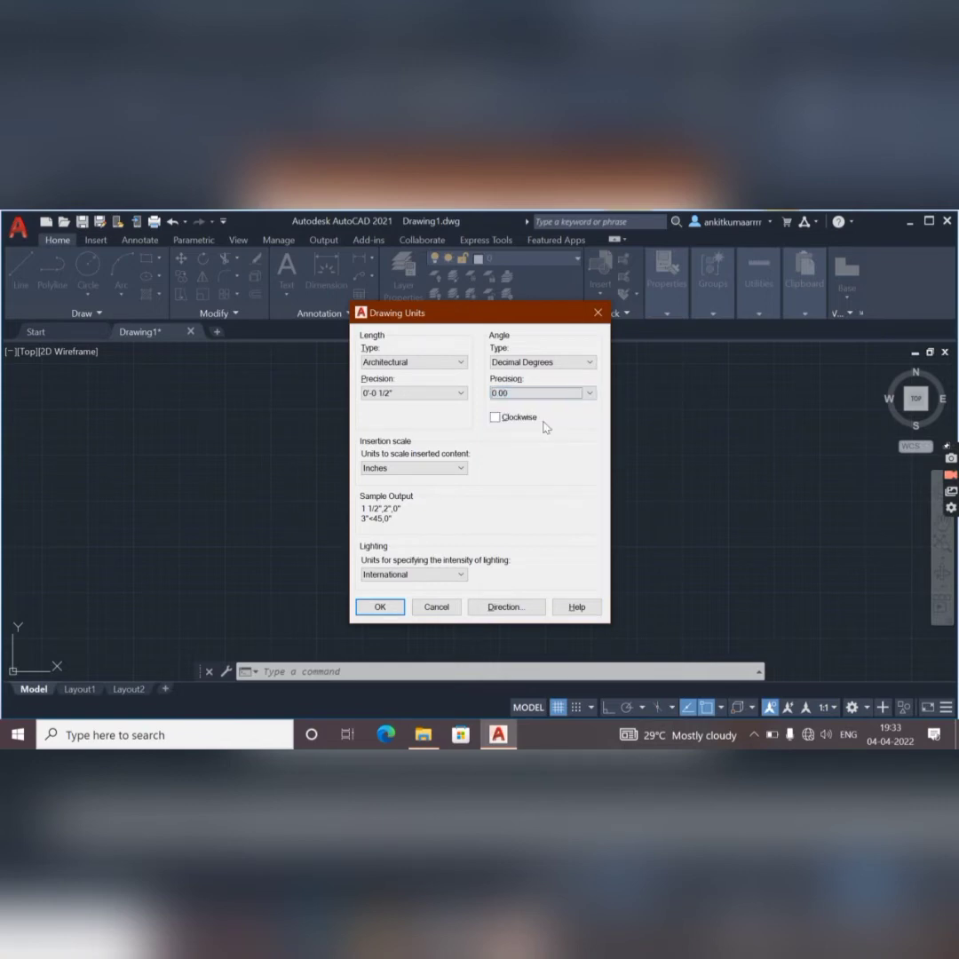
{"action": "left_click", "coordinate": [383, 616]}
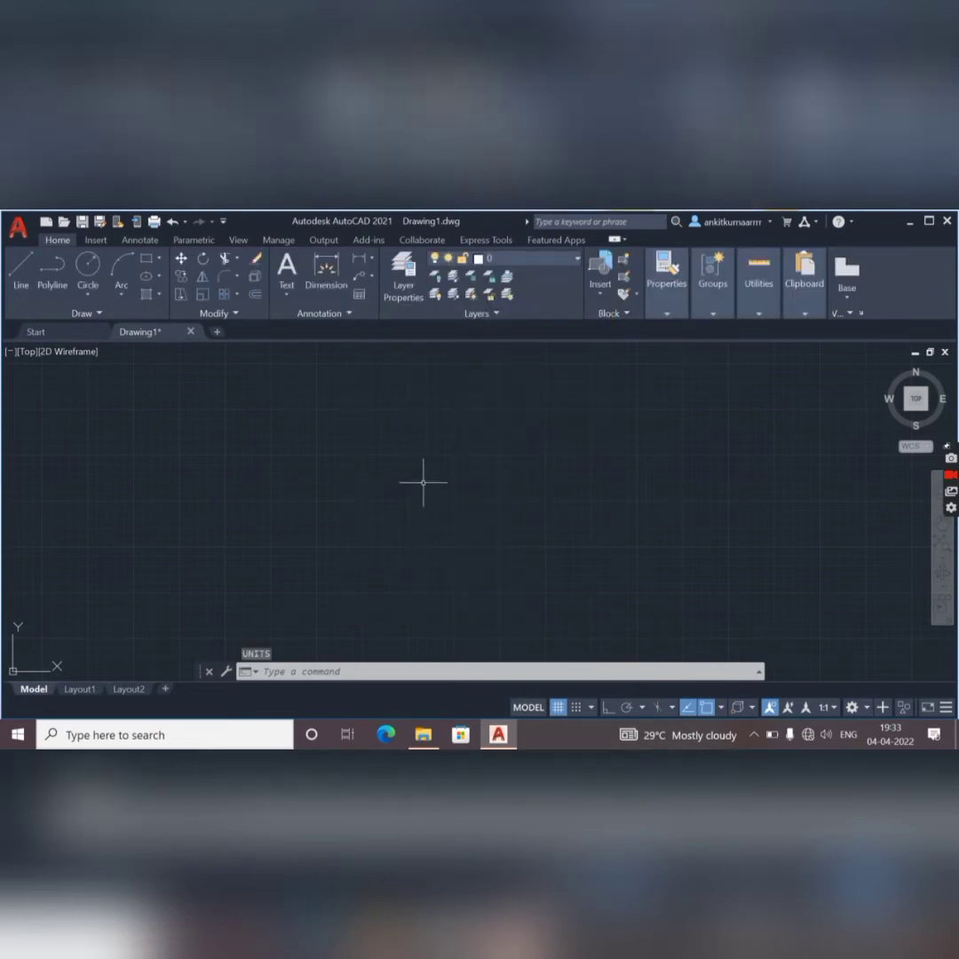
{"action": "type", "text": "D"}
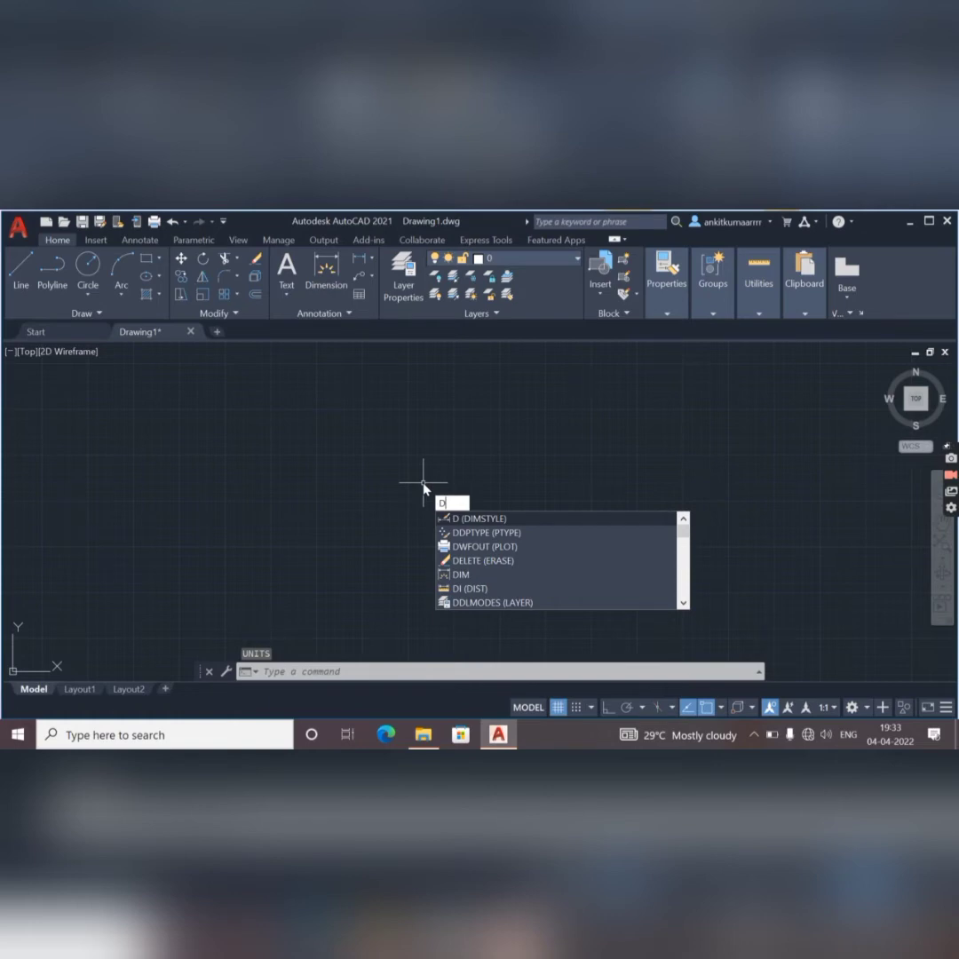
{"action": "type", "text": "Im"}
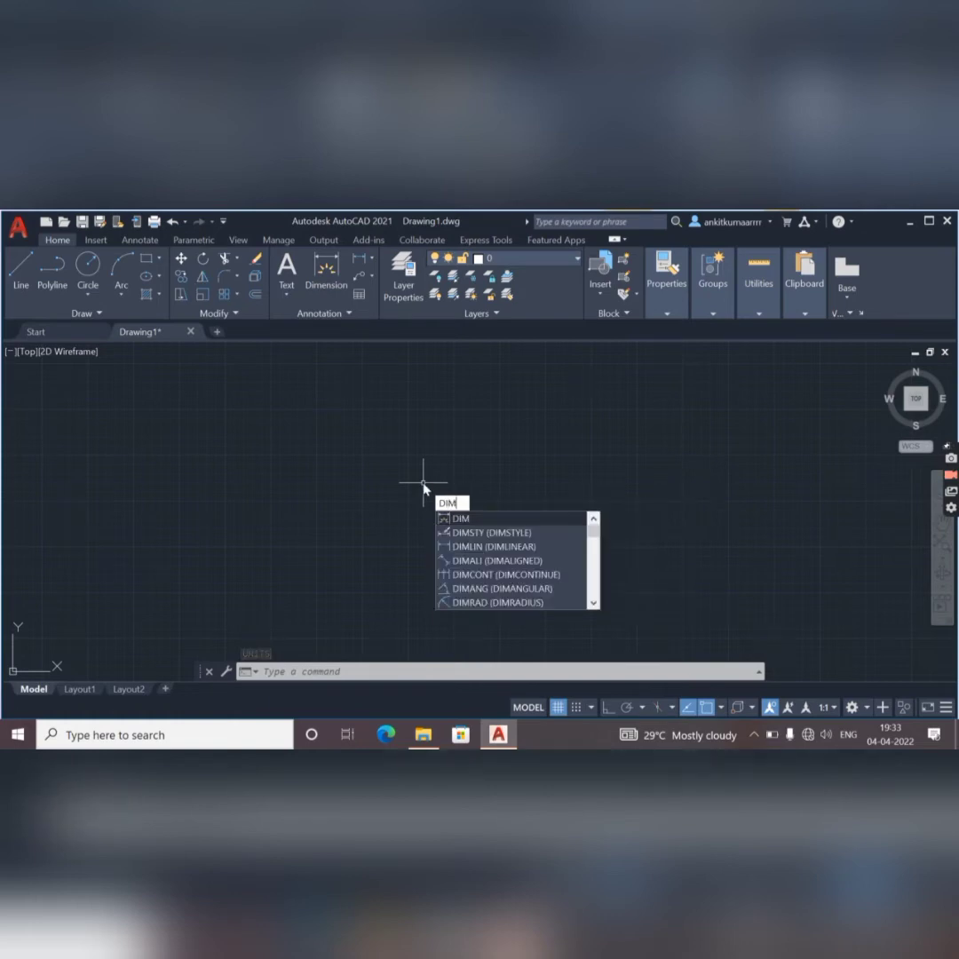
{"action": "key", "text": "Return"}
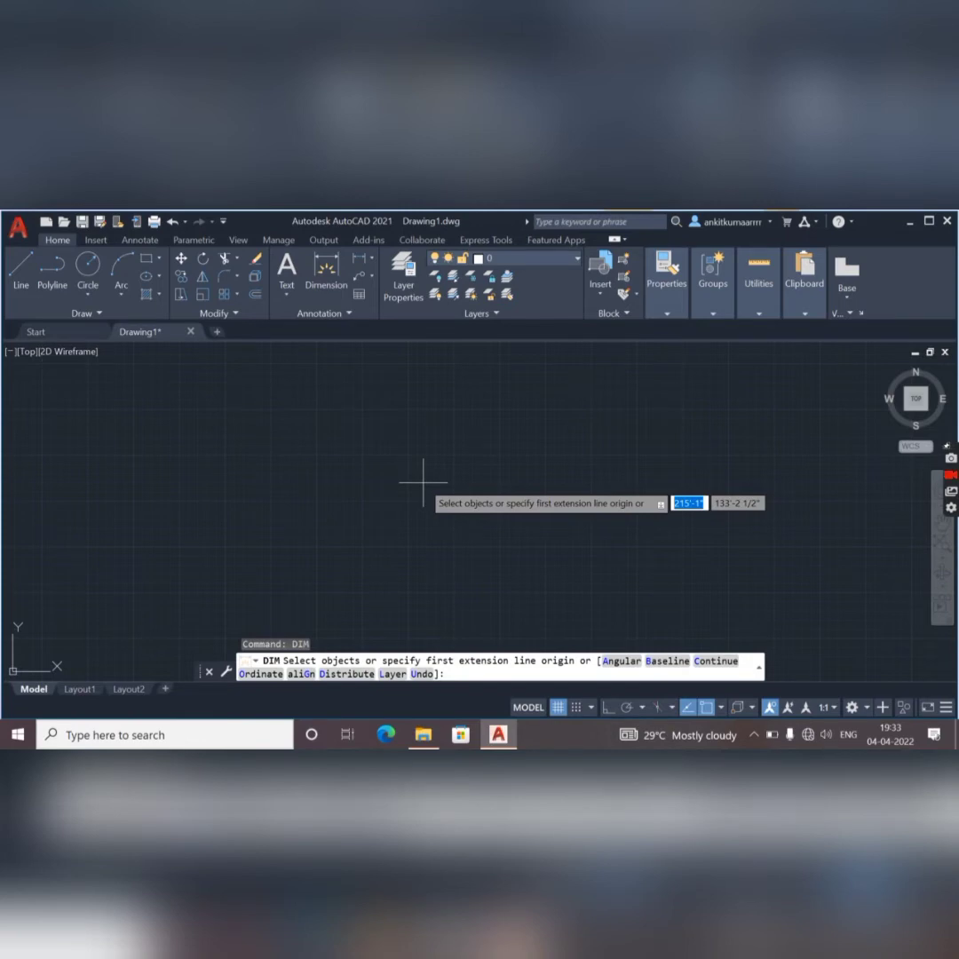
{"action": "key", "text": "Escape"}
Step: Modify the ISO-25 dimension style with ByBlock as the dimension line color, and close the style manager
{"action": "type", "text": "d"}
{"action": "key", "text": "Return"}
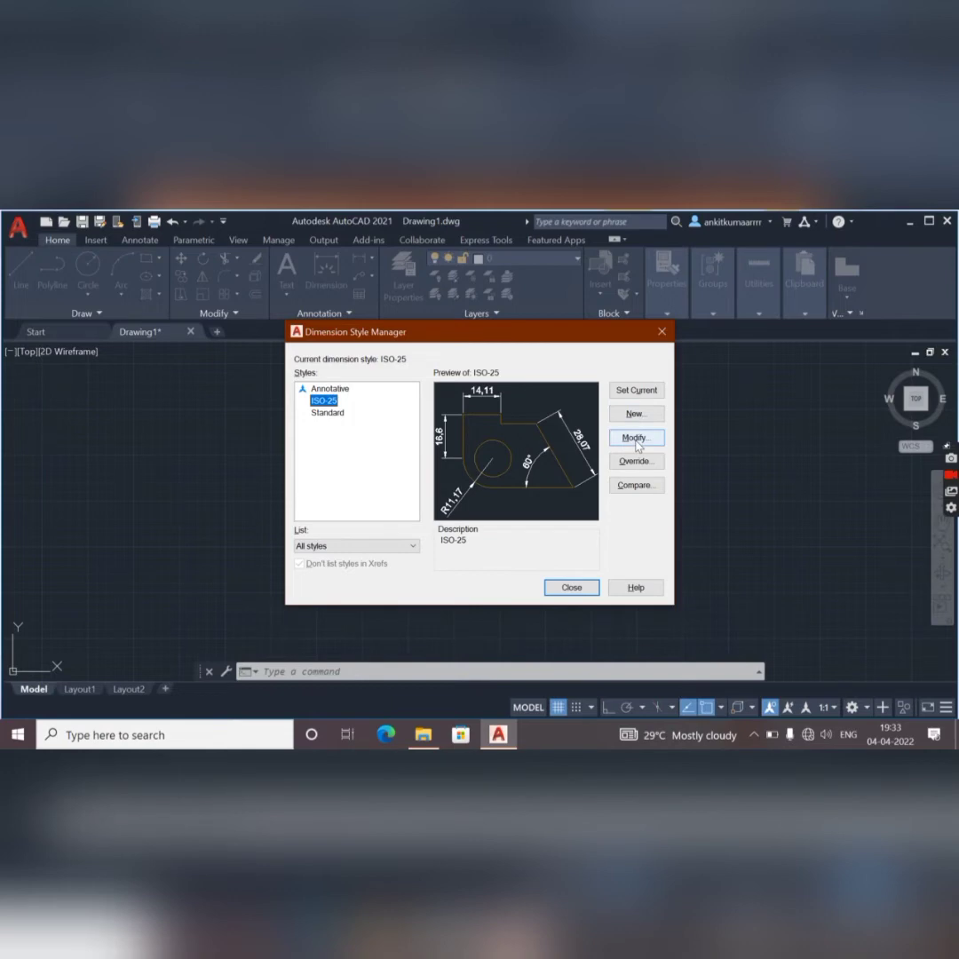
{"action": "left_click", "coordinate": [636, 439]}
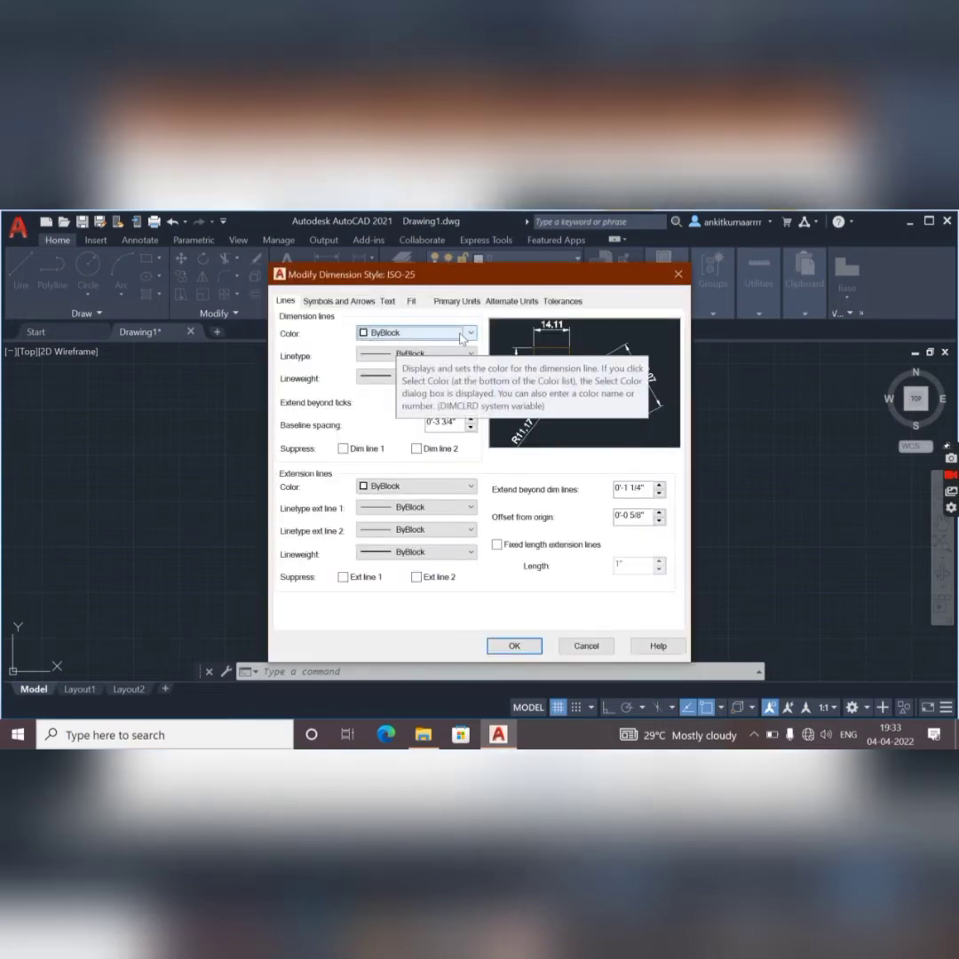
{"action": "left_click", "coordinate": [470, 333]}
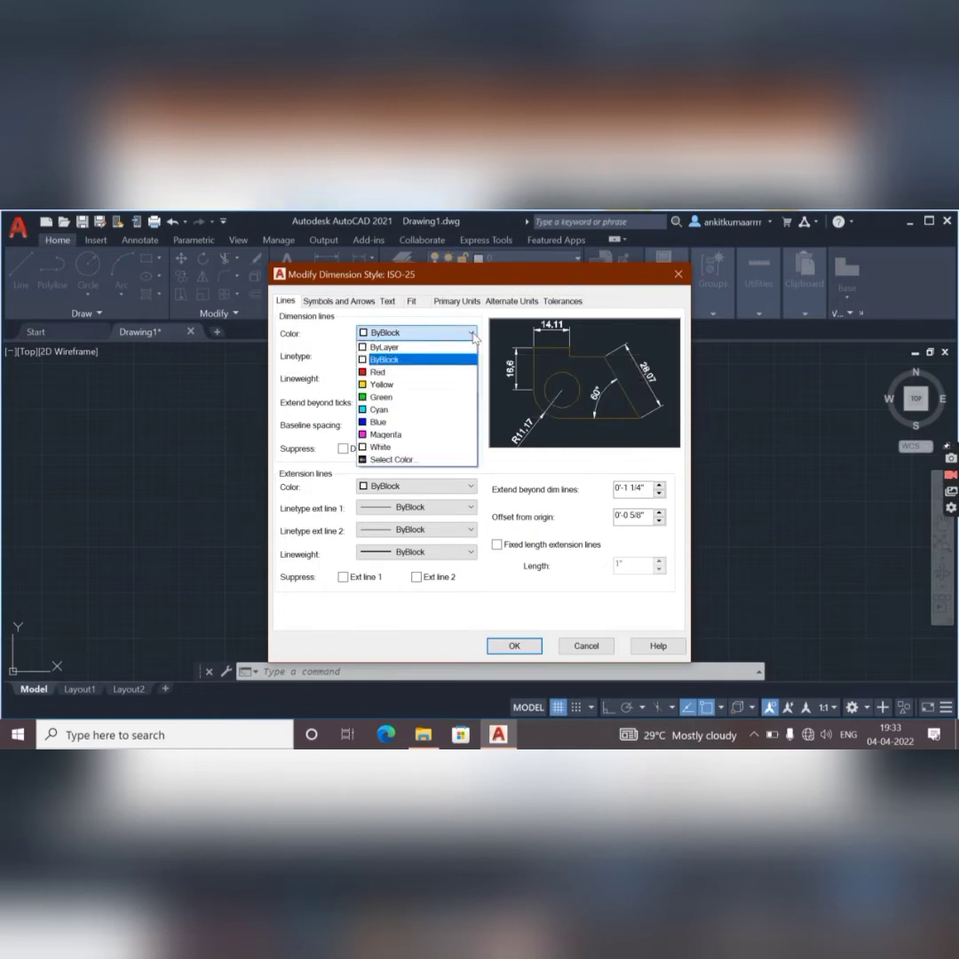
{"action": "left_click", "coordinate": [384, 359]}
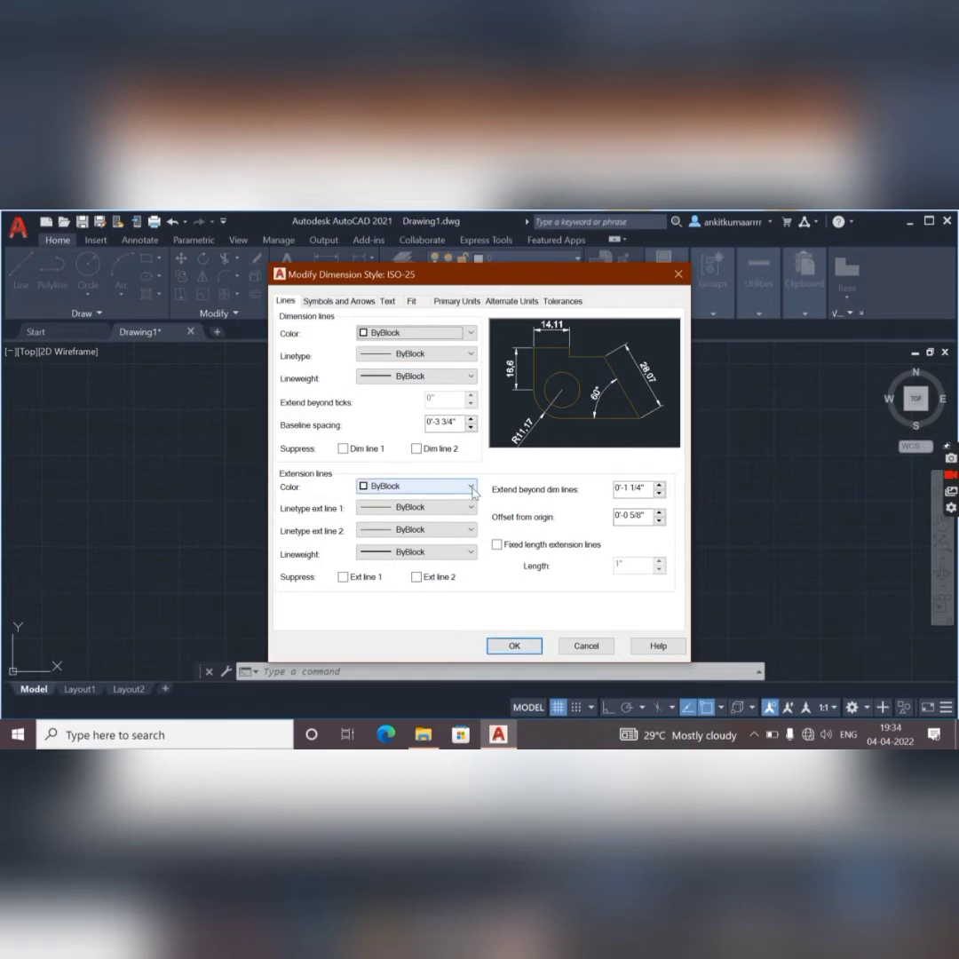
{"action": "left_click", "coordinate": [515, 645]}
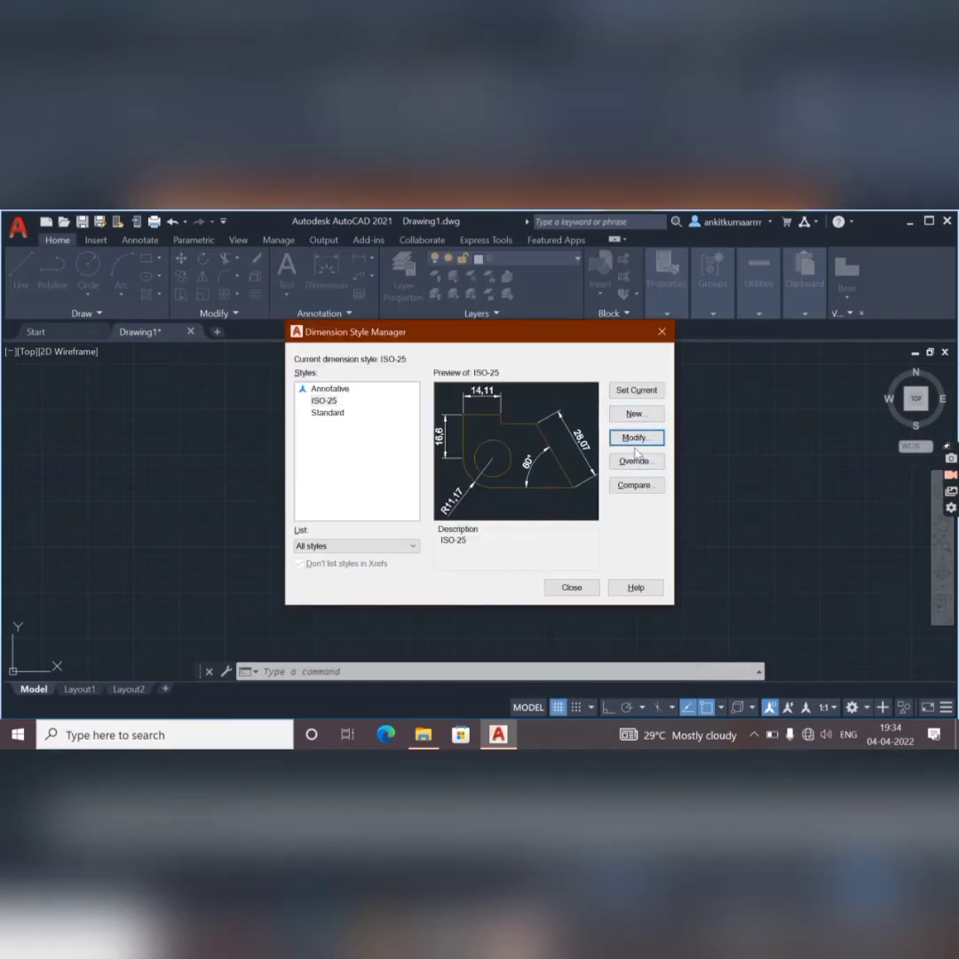
{"action": "left_click", "coordinate": [573, 588]}
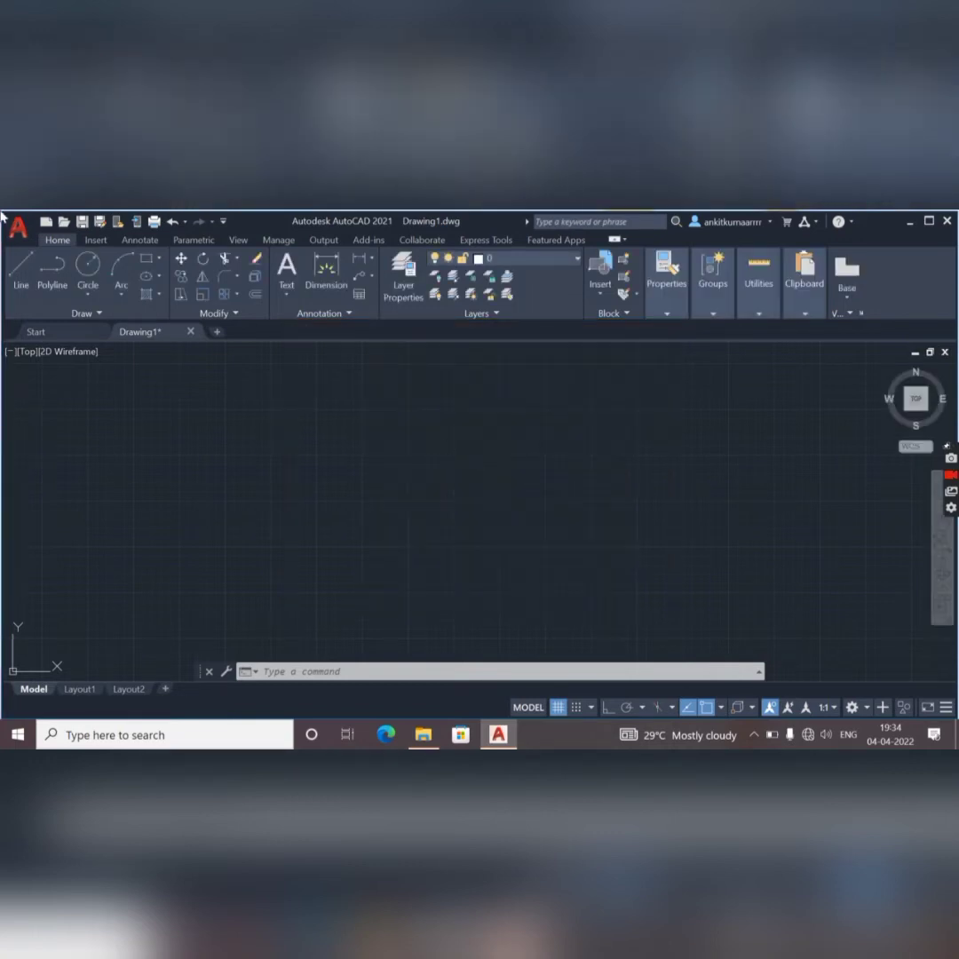
Step: Draw a freehand, roughly horizontal trial line across the middle of the drawing area and erase it
{"action": "left_click", "coordinate": [20, 268]}
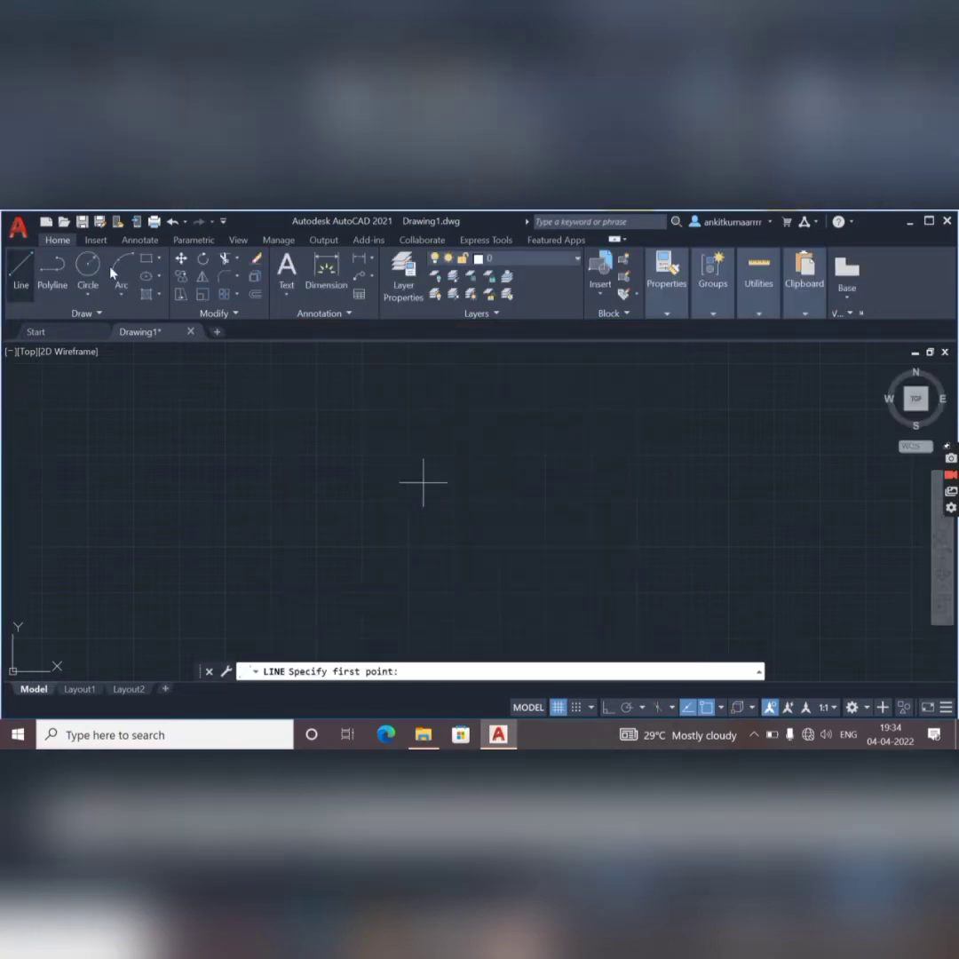
{"action": "left_click", "coordinate": [316, 449]}
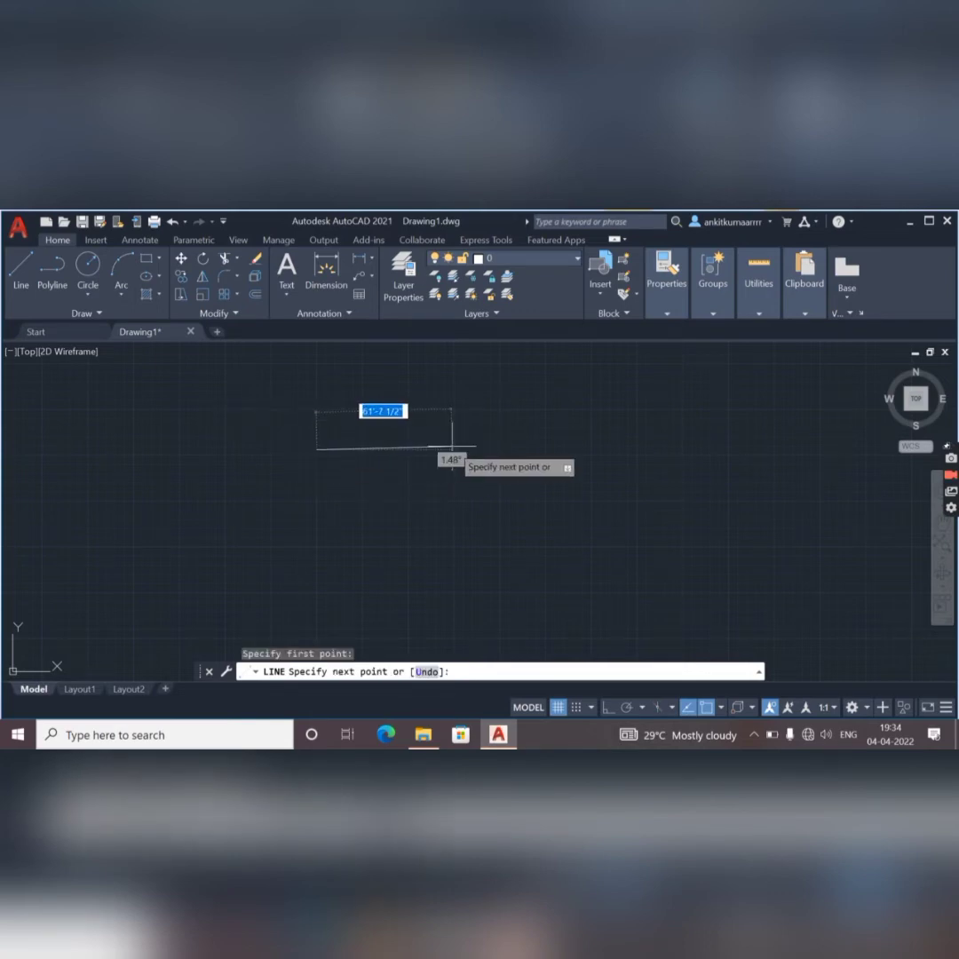
{"action": "left_click", "coordinate": [599, 449]}
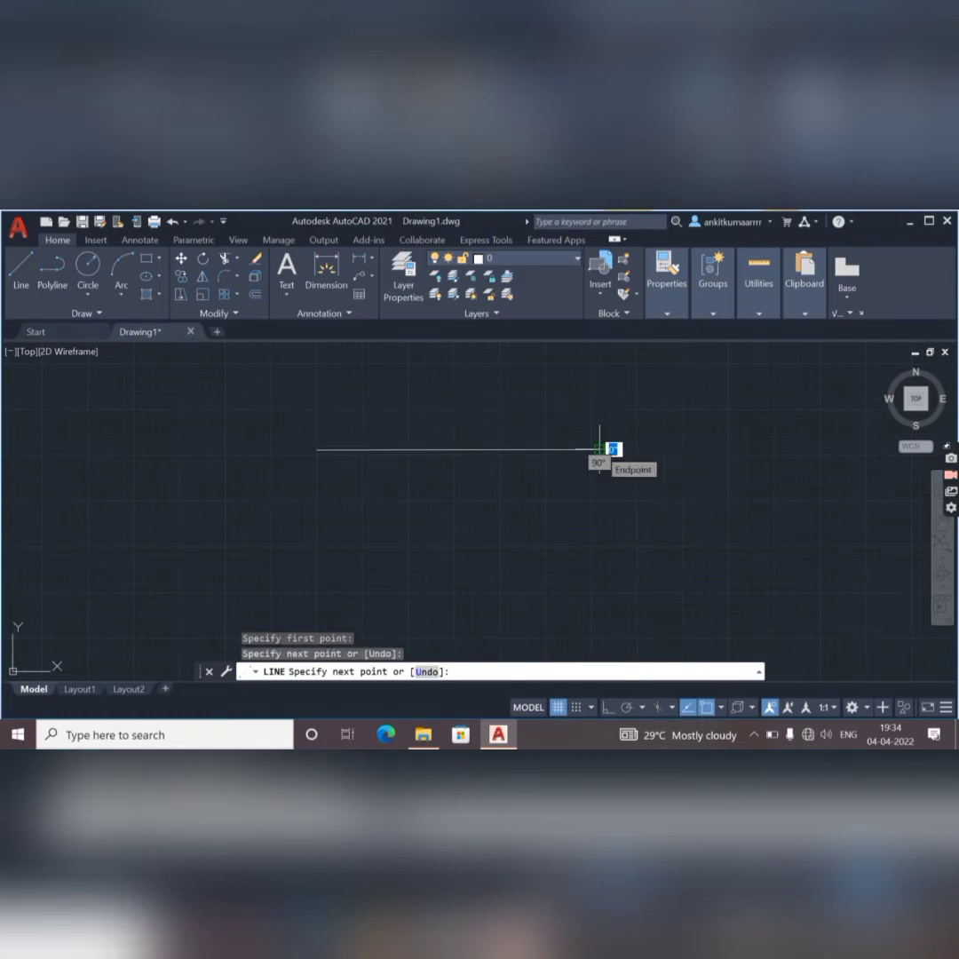
{"action": "left_click", "coordinate": [600, 449]}
{"action": "key", "text": "Escape"}
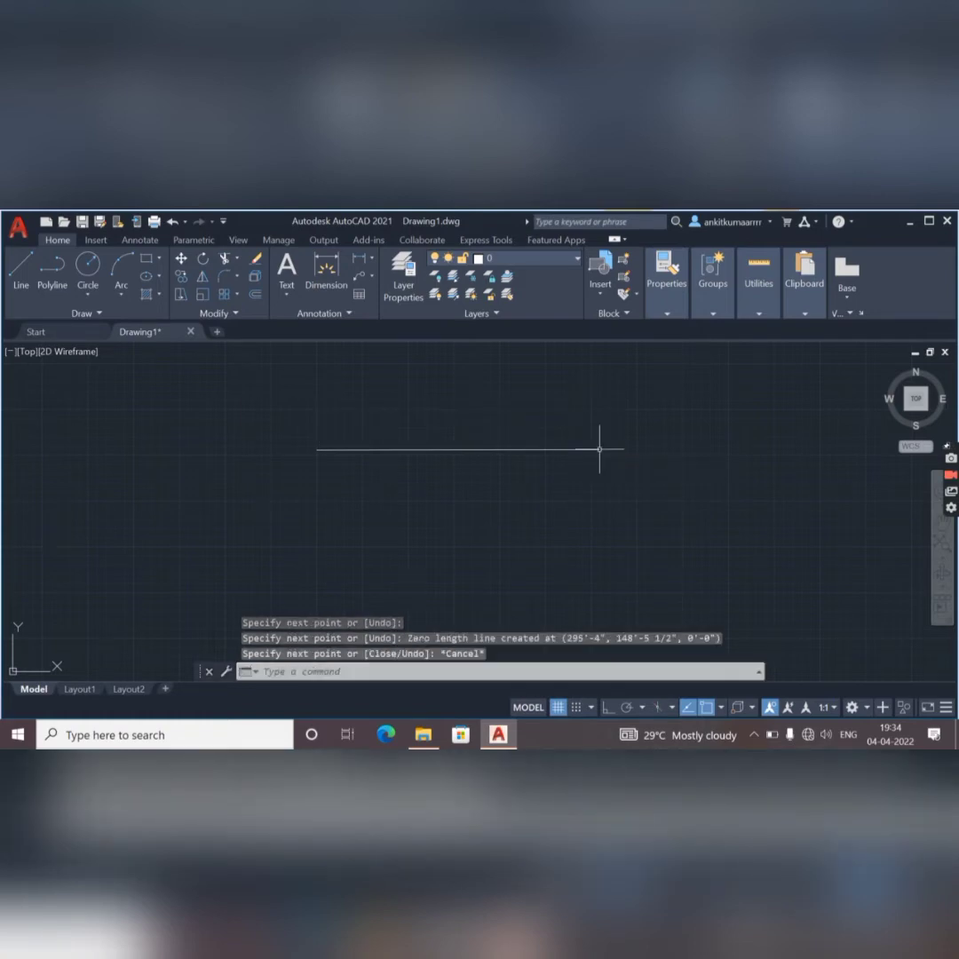
{"action": "left_click", "coordinate": [527, 449]}
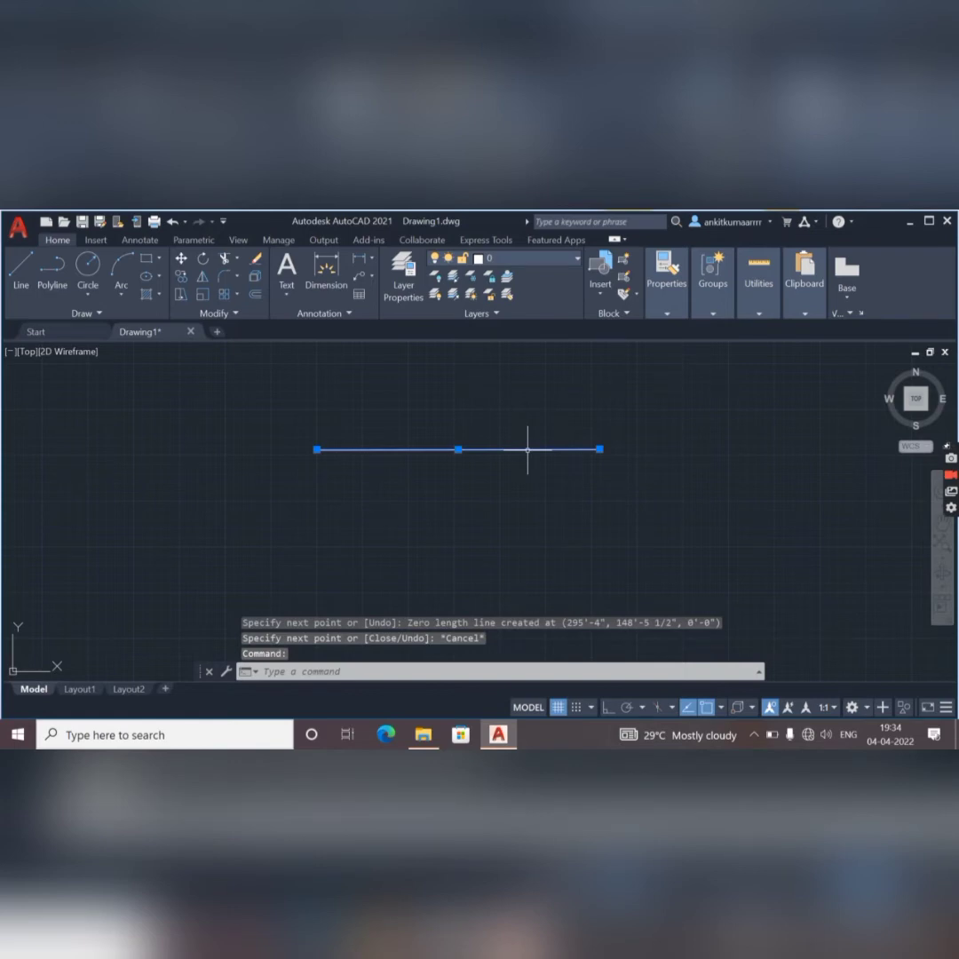
{"action": "key", "text": "Delete"}
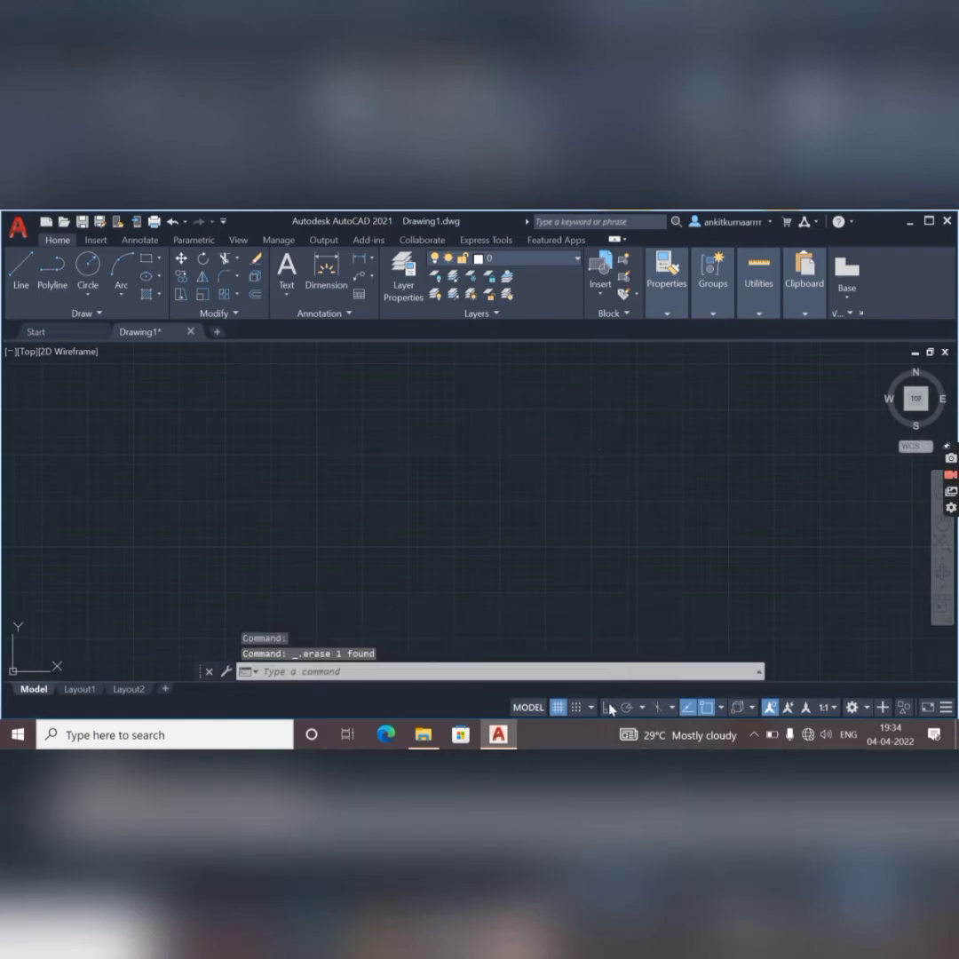
Step: Turn on Ortho mode and draw the outline's 30' upper side rightward, followed by its 40' right side downward
{"action": "left_click", "coordinate": [609, 708]}
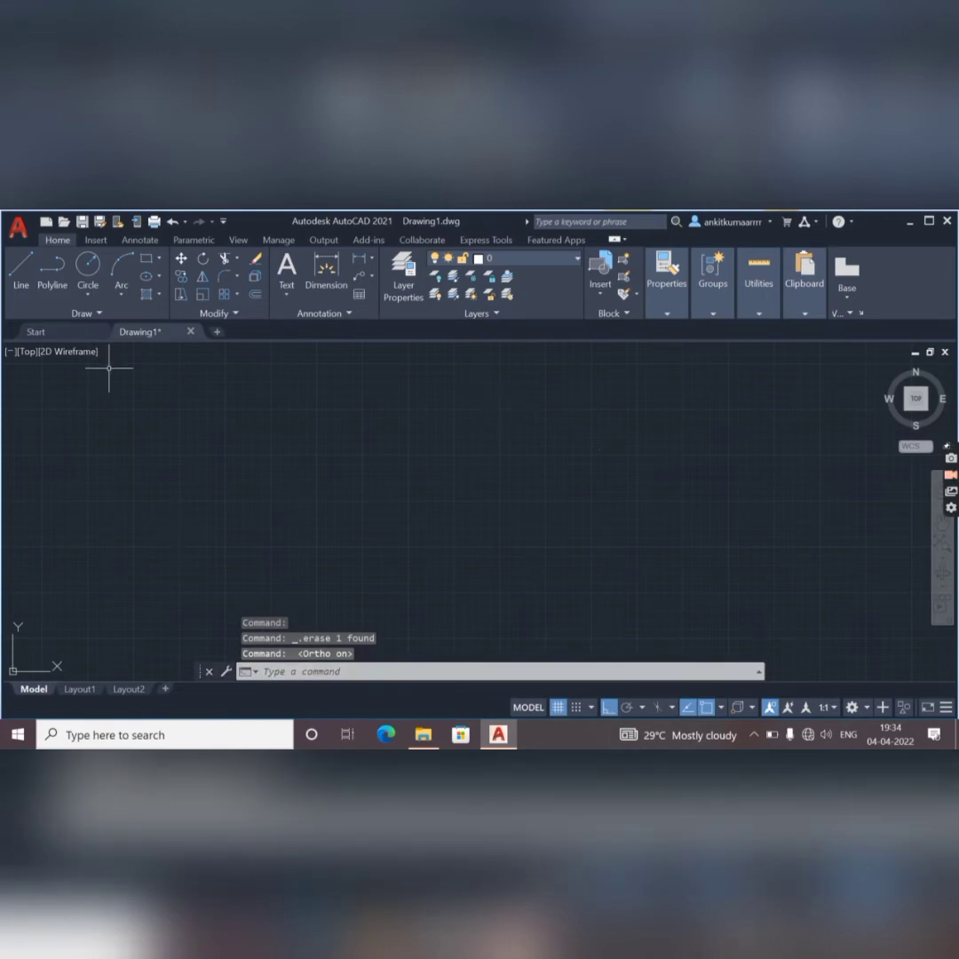
{"action": "left_click", "coordinate": [27, 267]}
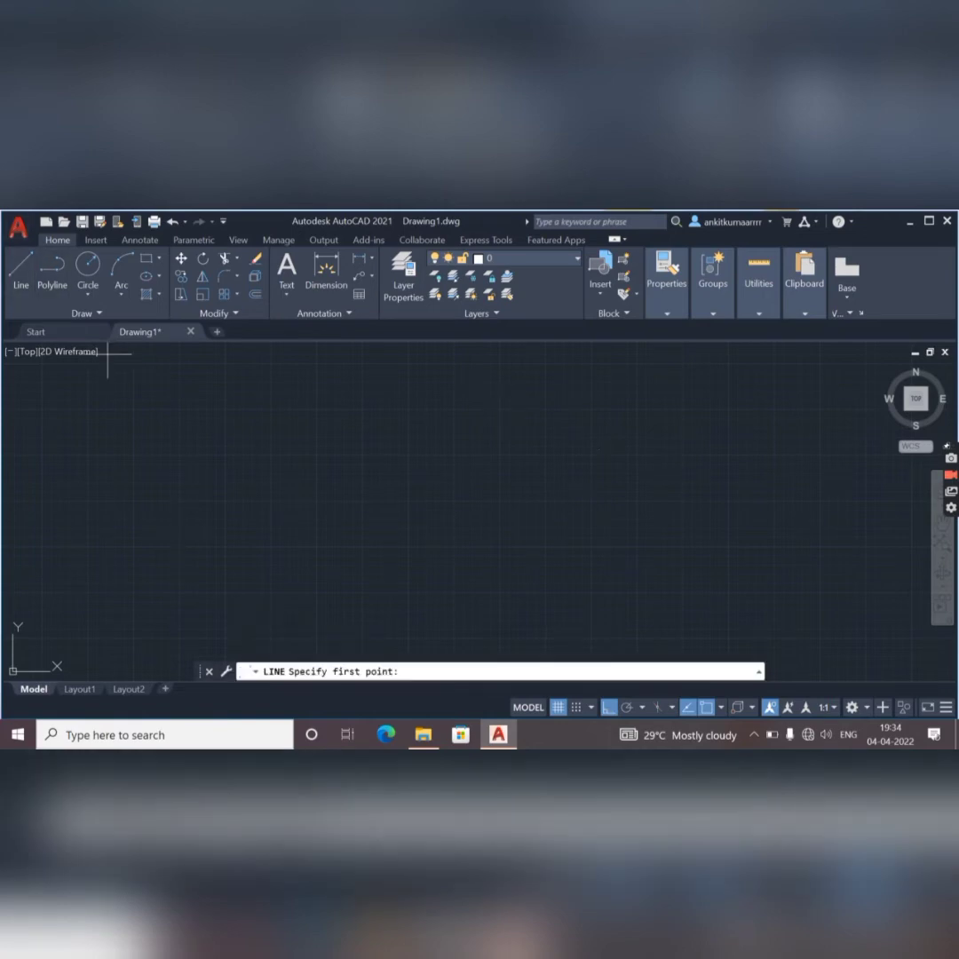
{"action": "left_click", "coordinate": [279, 427]}
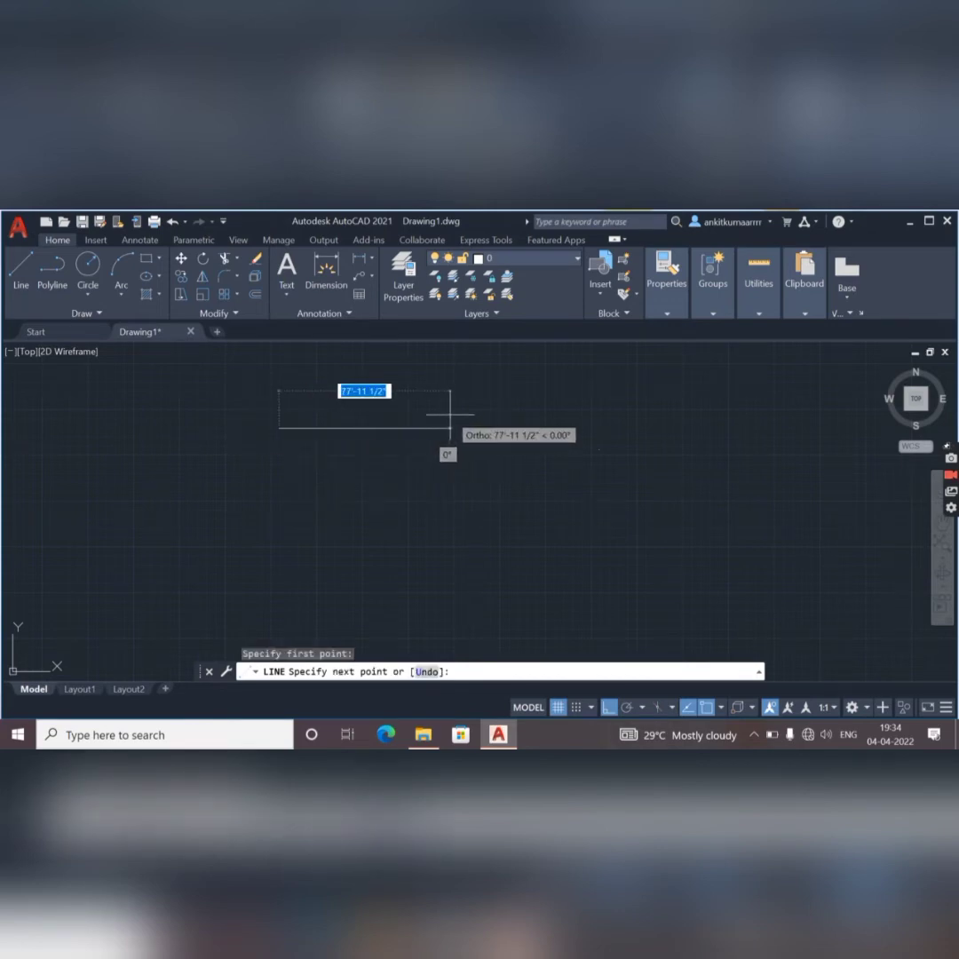
{"action": "type", "text": "30"}
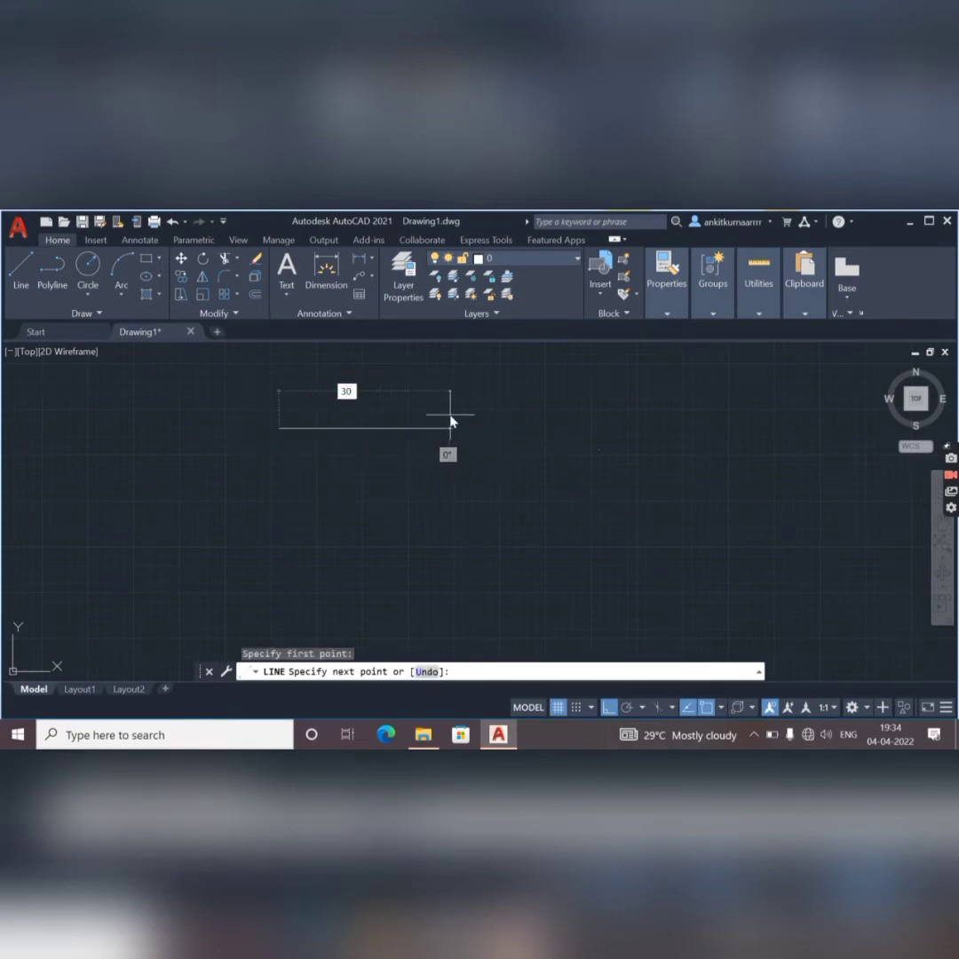
{"action": "type", "text": "'"}
{"action": "key", "text": "Return"}
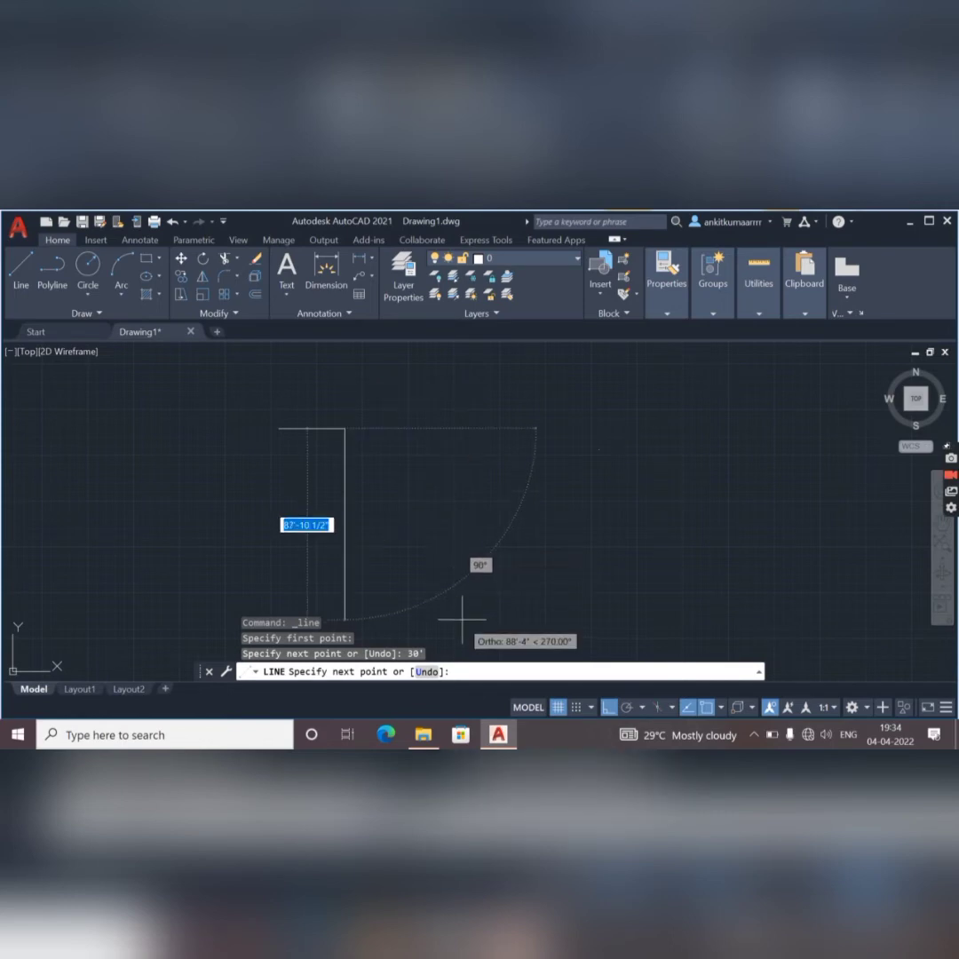
{"action": "type", "text": "40"}
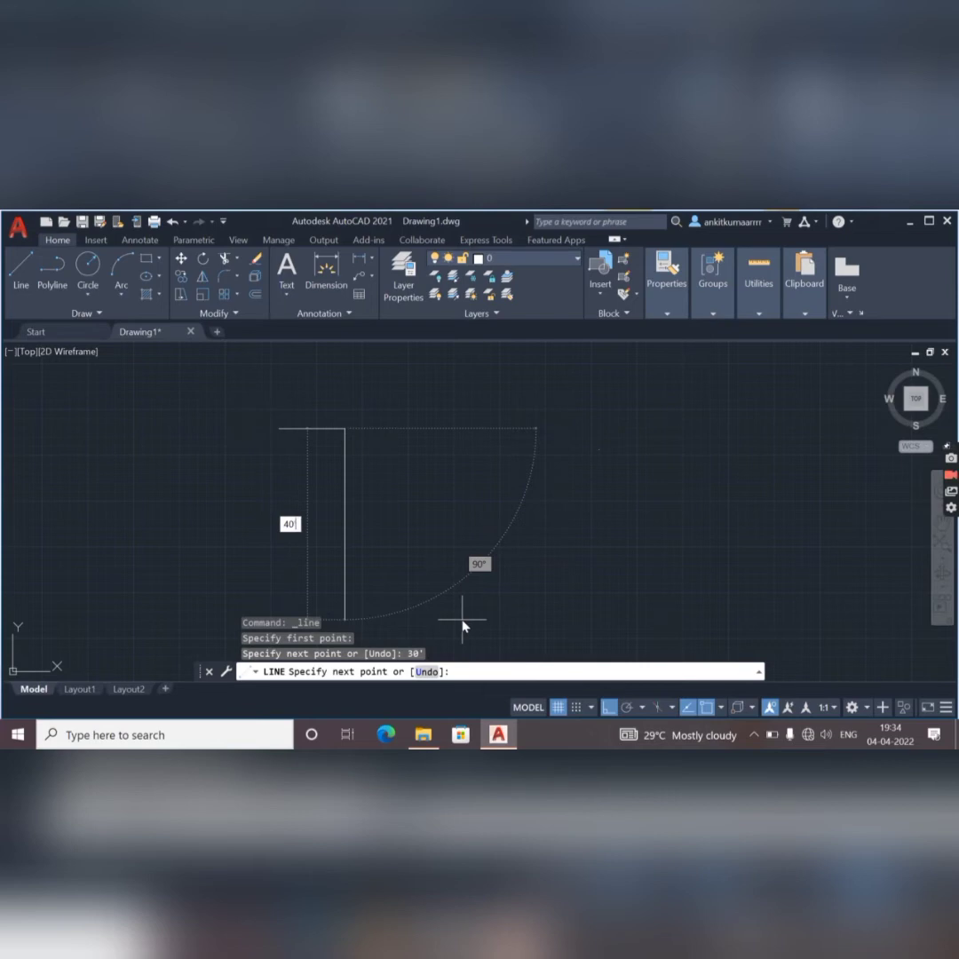
{"action": "key", "text": "Return"}
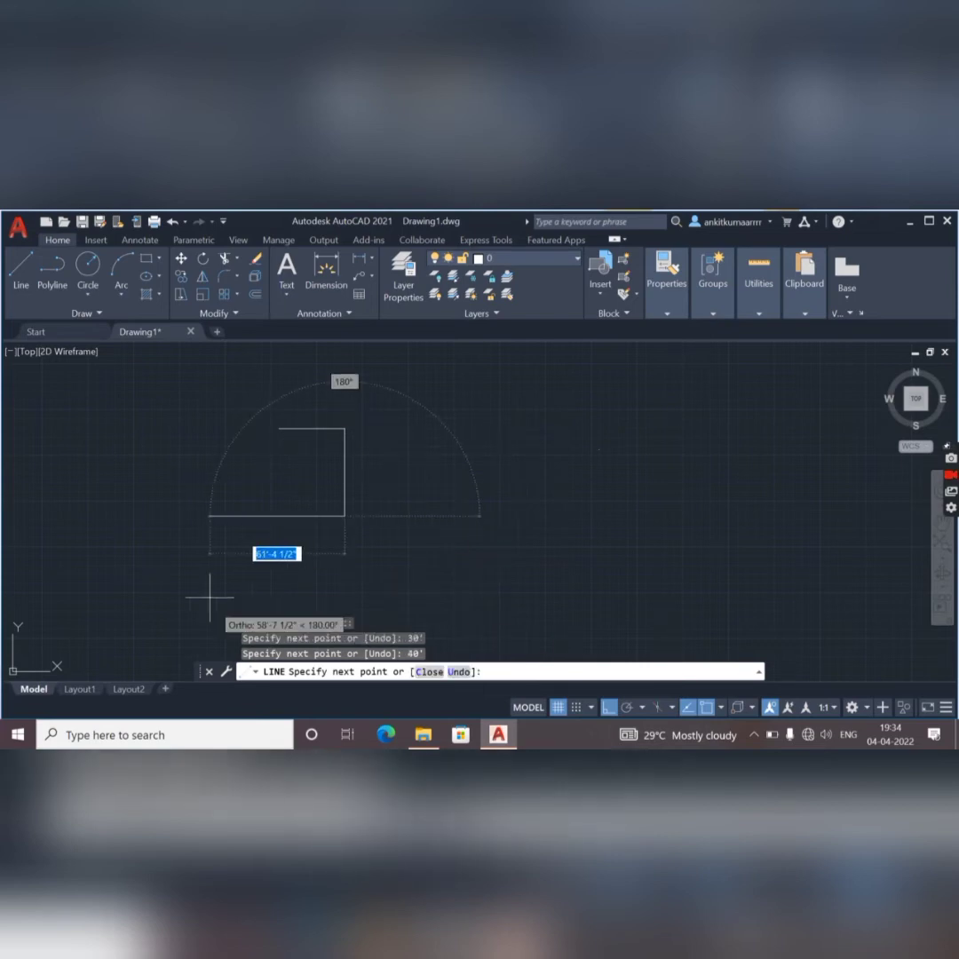
Step: Complete the rectangular outline with a 30' lower side leftward and a 40' left side back up to the start
{"action": "type", "text": "30"}
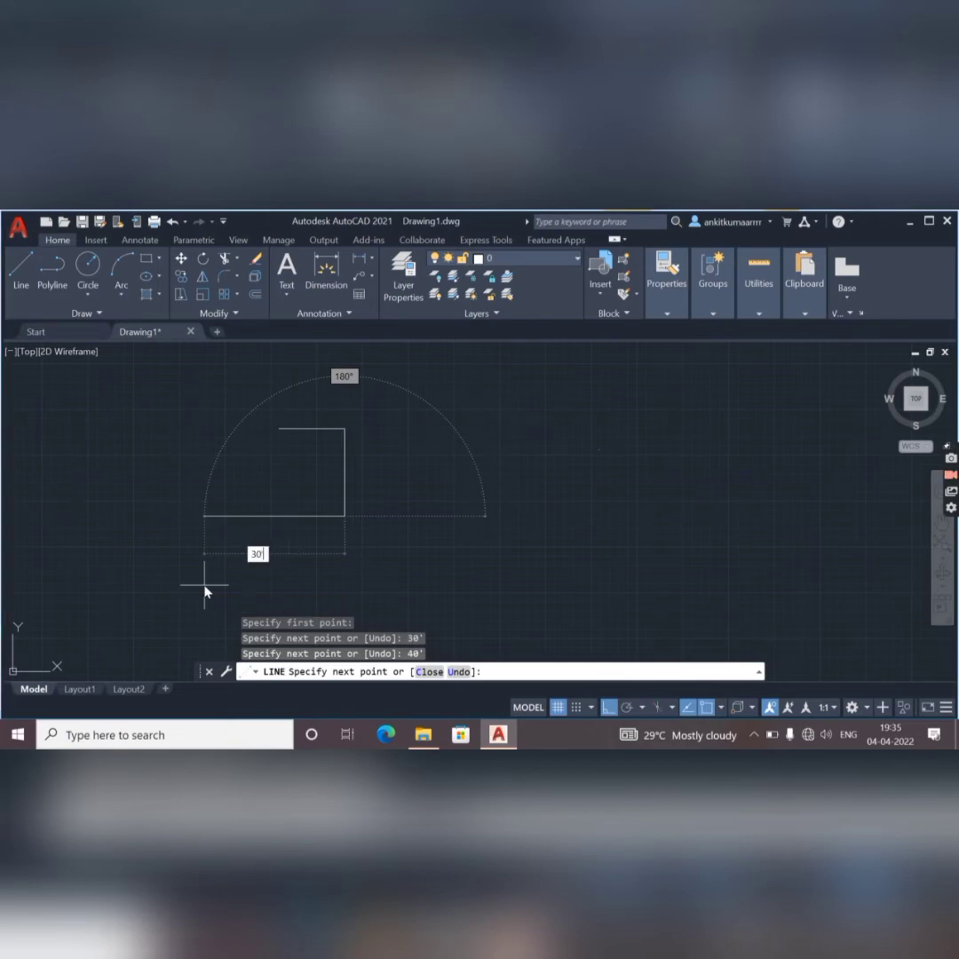
{"action": "key", "text": "Return"}
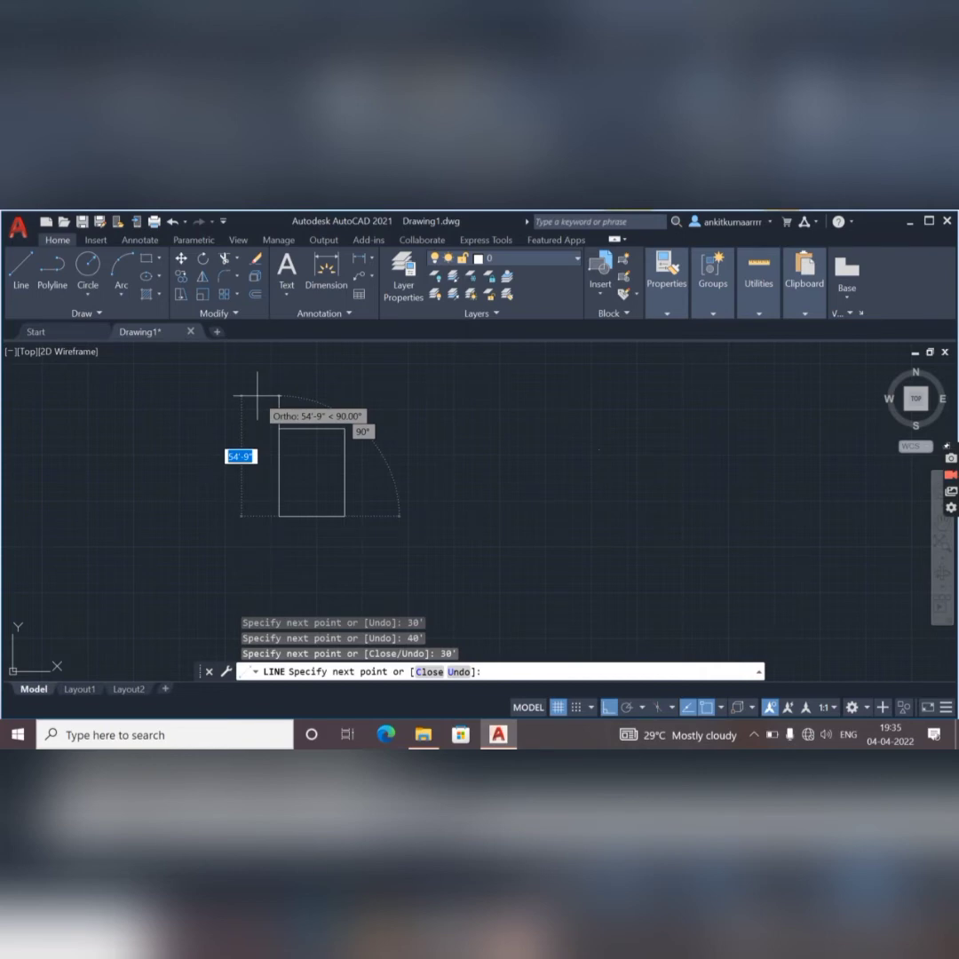
{"action": "type", "text": "40"}
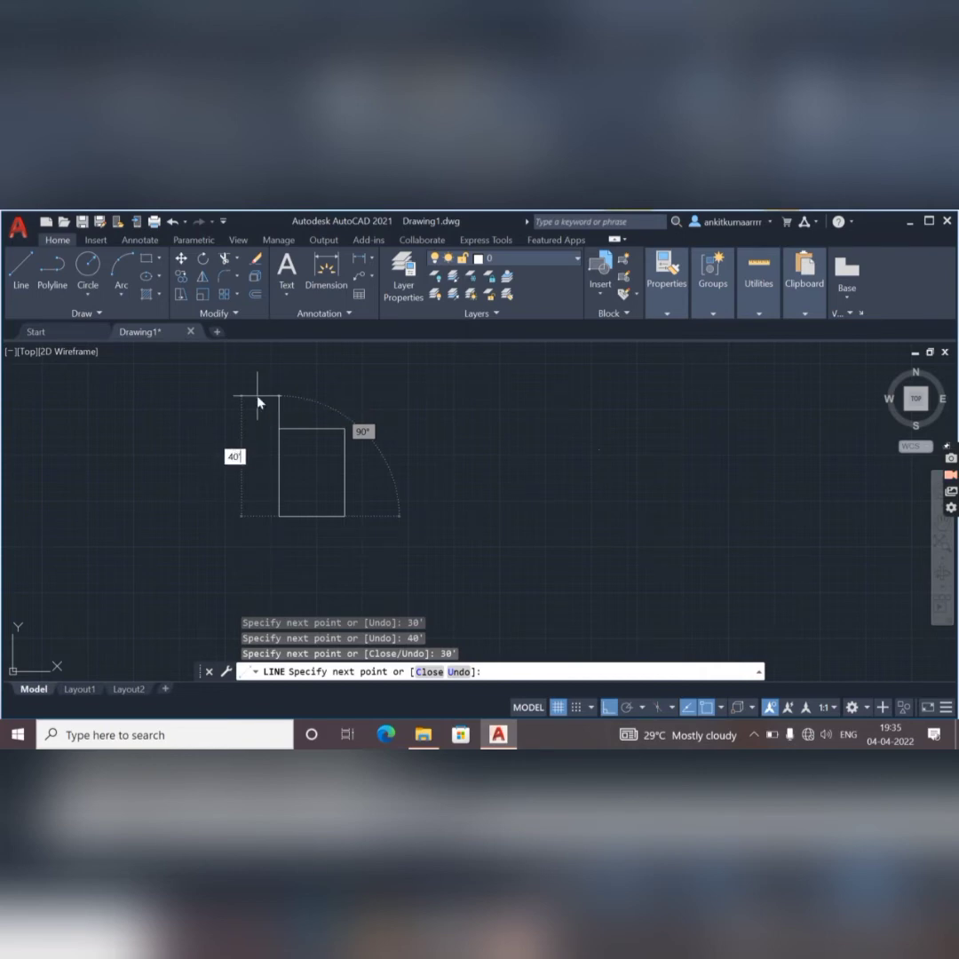
{"action": "key", "text": "Return"}
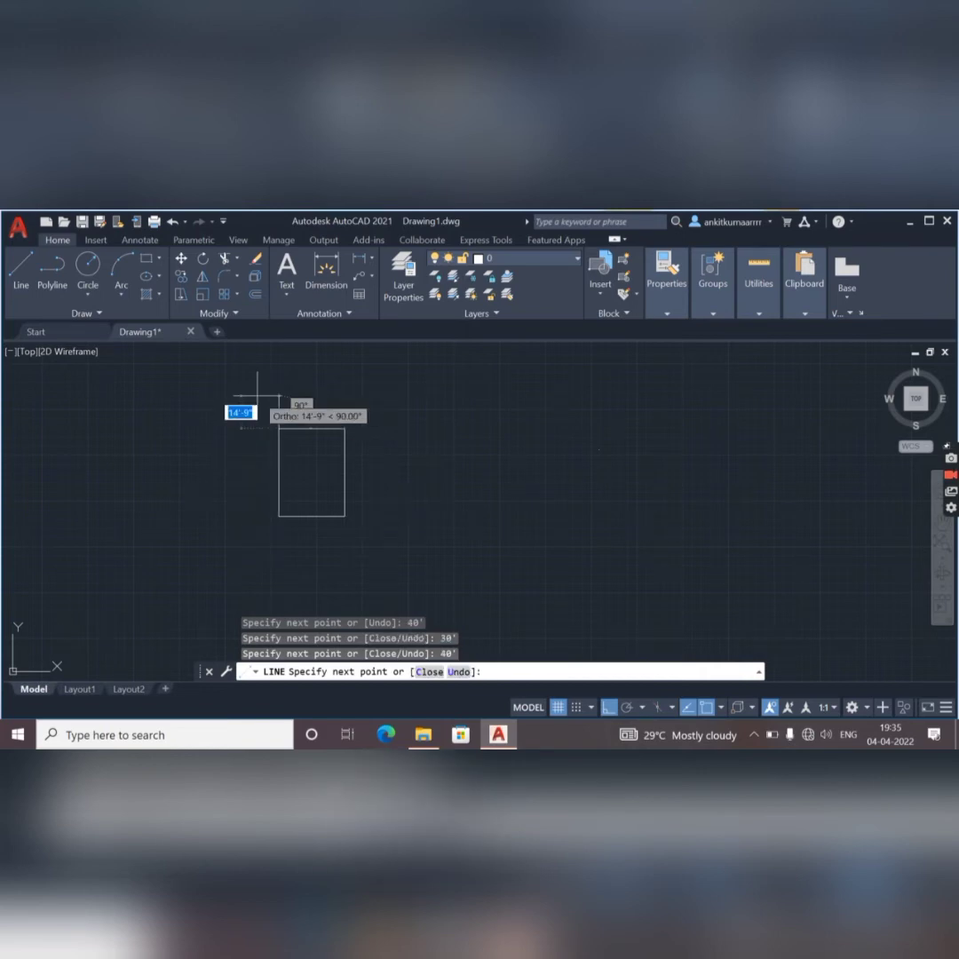
{"action": "key", "text": "Escape"}
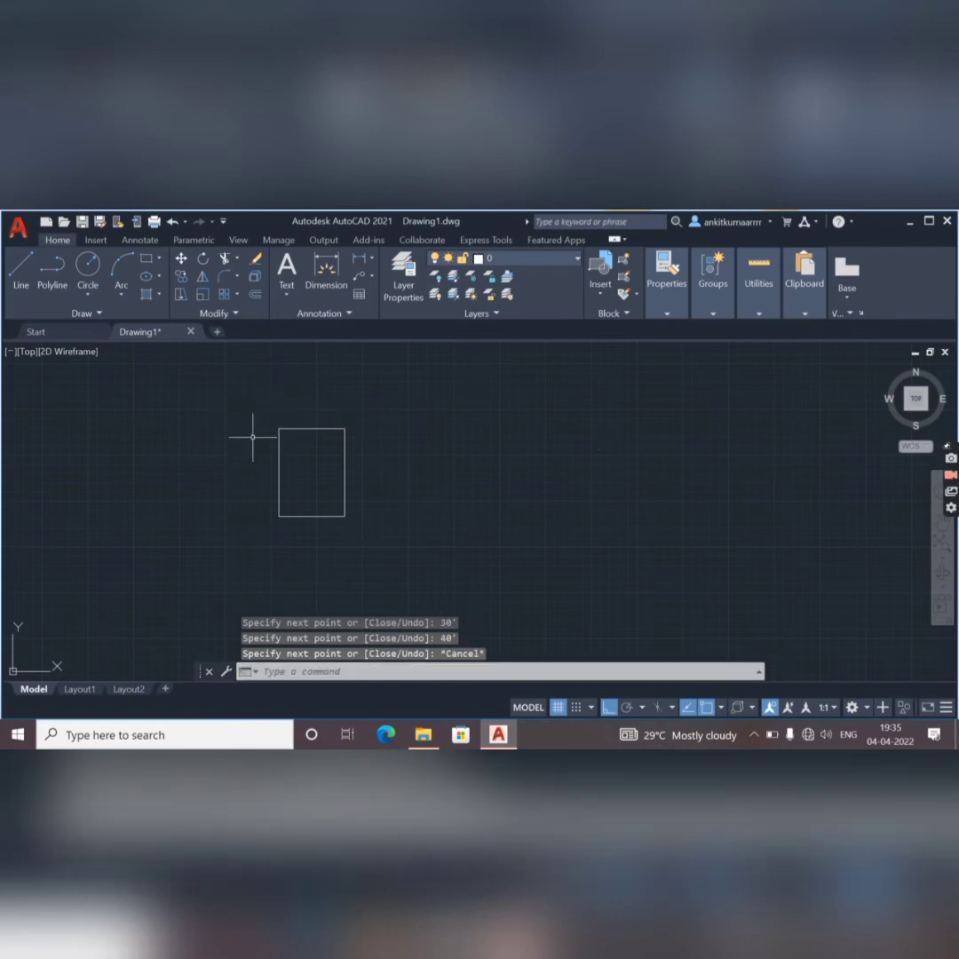
Step: Offset the outline's right and upper sides inward by 9" using the Through option
{"action": "scroll", "coordinate": [252, 436], "scroll_direction": "up", "scroll_amount": 2}
{"action": "scroll", "coordinate": [252, 436], "scroll_direction": "up", "scroll_amount": 2}
{"action": "scroll", "coordinate": [252, 437], "scroll_direction": "down", "scroll_amount": 2}
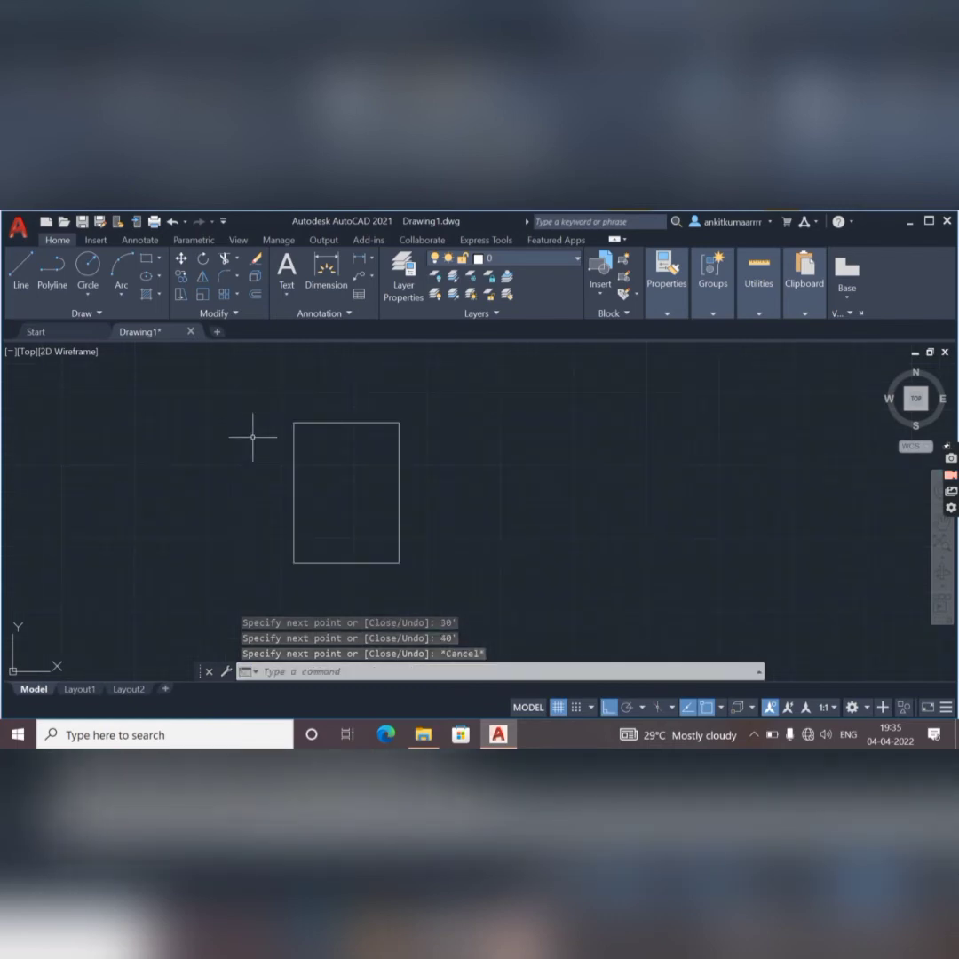
{"action": "scroll", "coordinate": [236, 506], "scroll_direction": "up", "scroll_amount": 2}
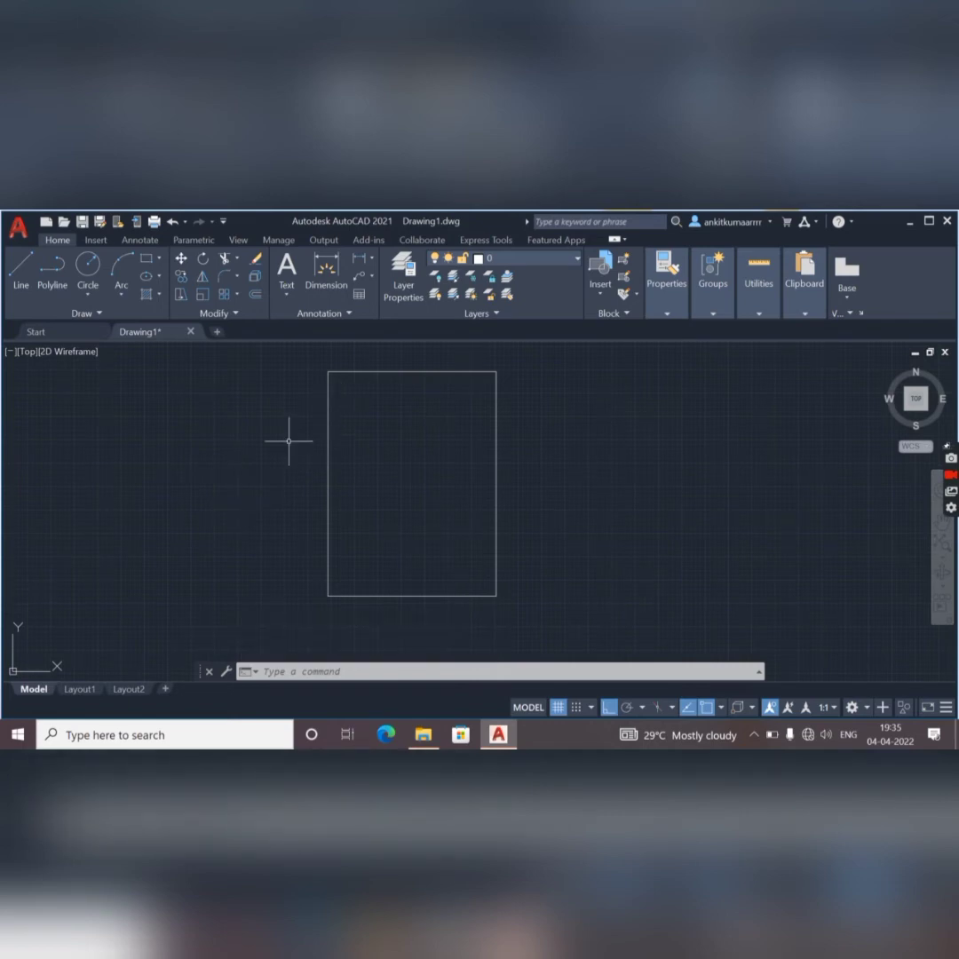
{"action": "type", "text": "o"}
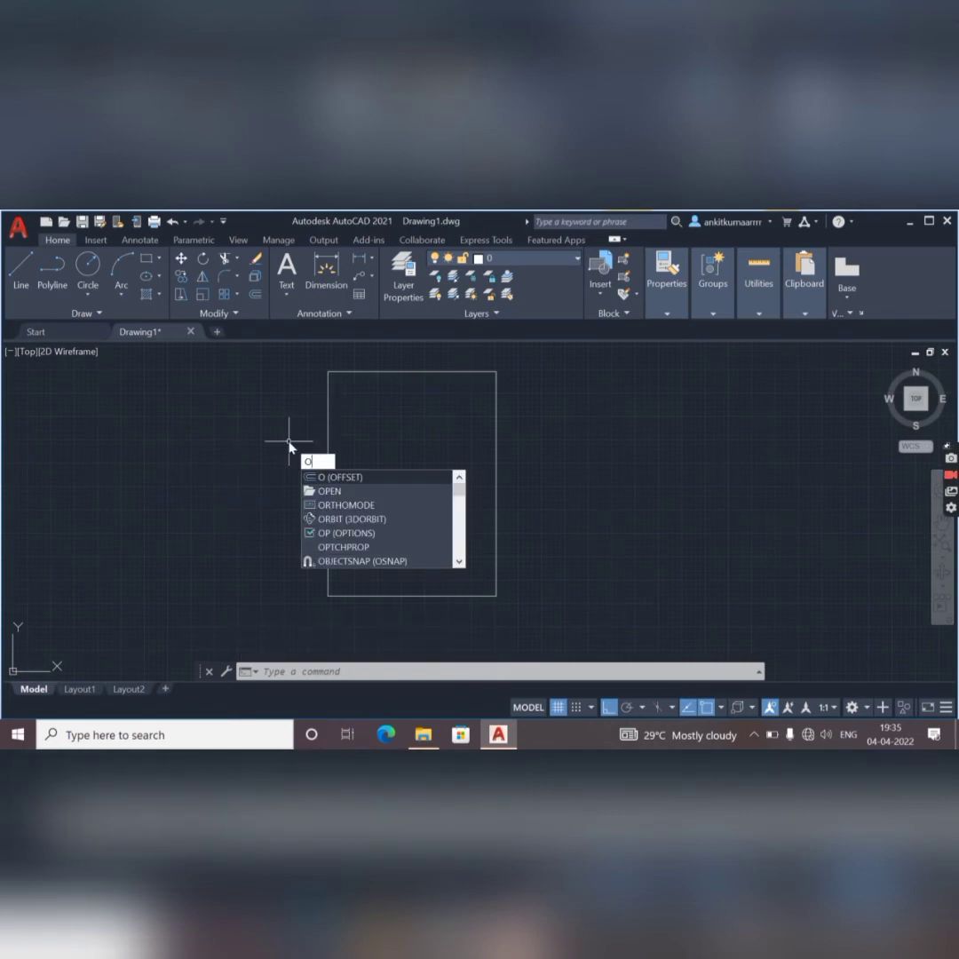
{"action": "key", "text": "Return"}
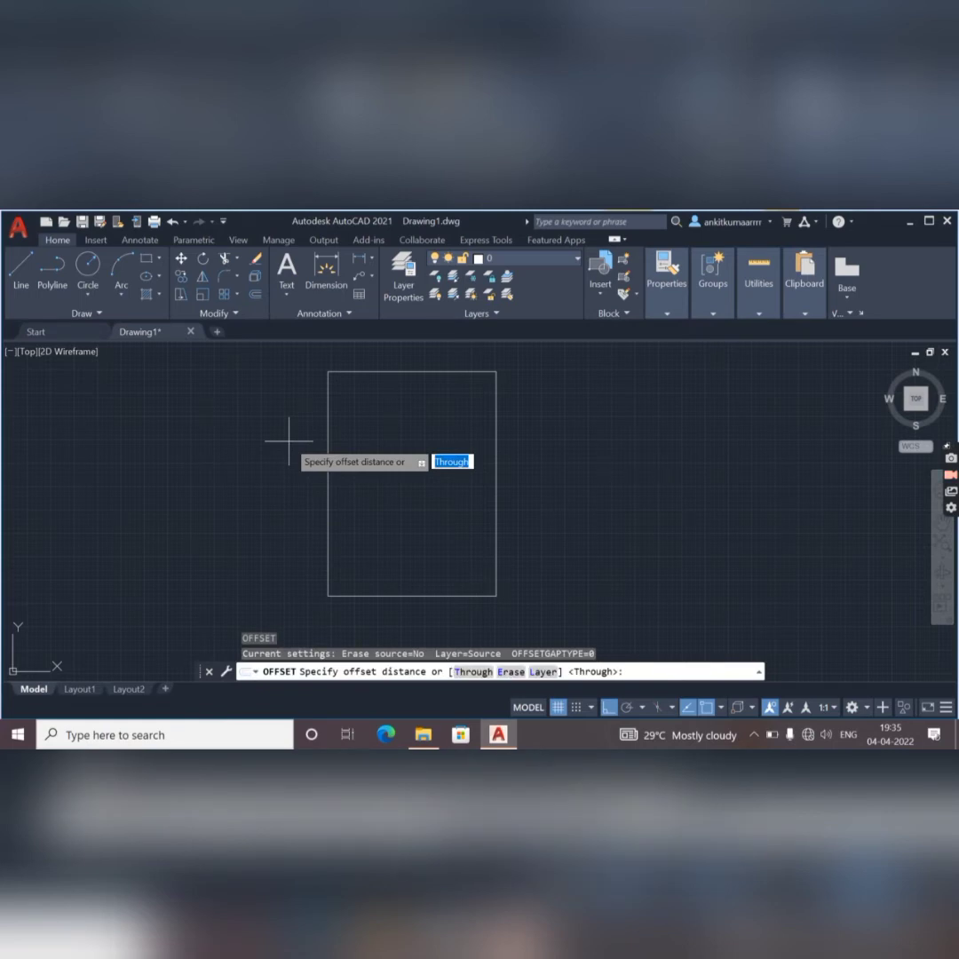
{"action": "key", "text": "Return"}
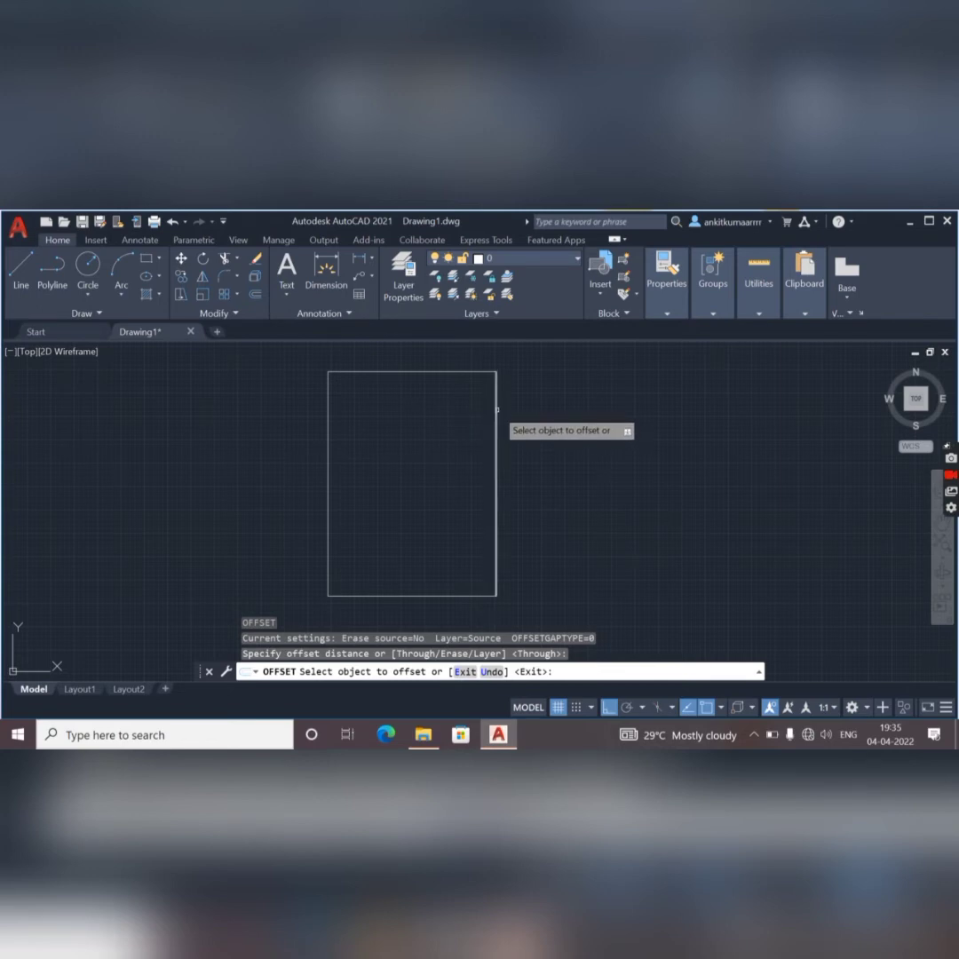
{"action": "left_click", "coordinate": [496, 410]}
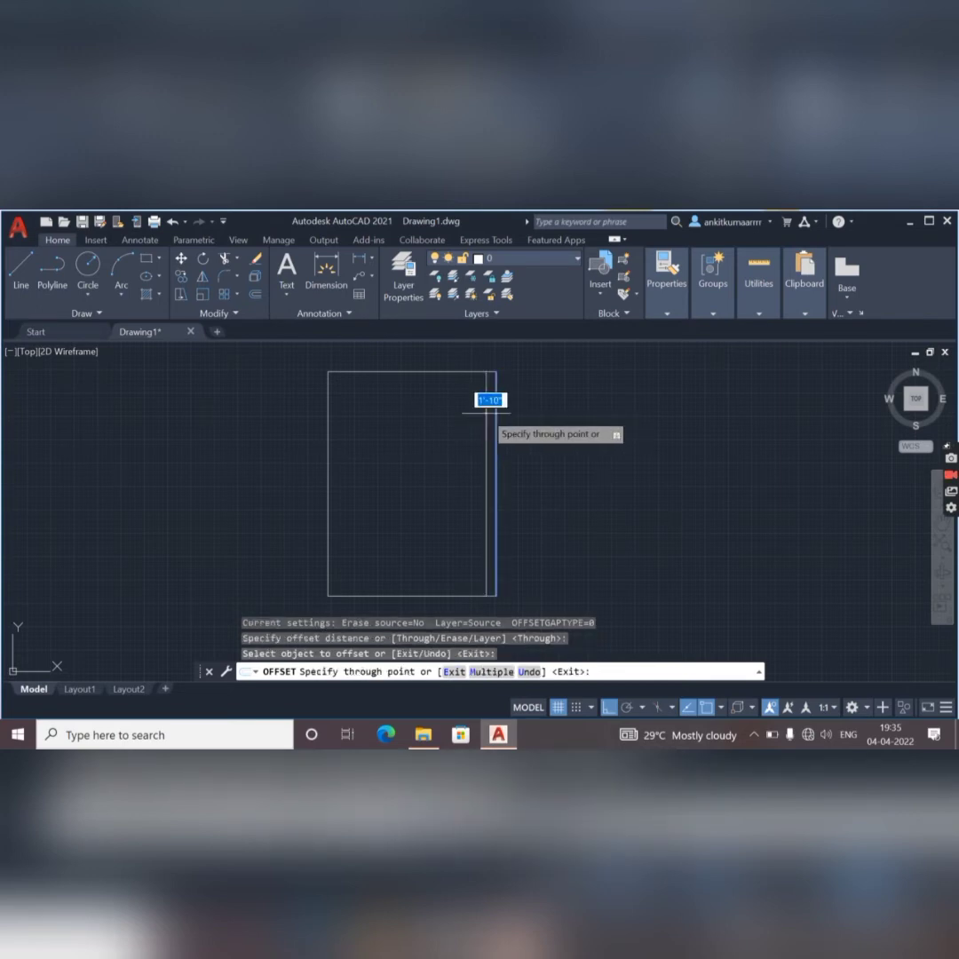
{"action": "type", "text": "9\""}
{"action": "key", "text": "Return"}
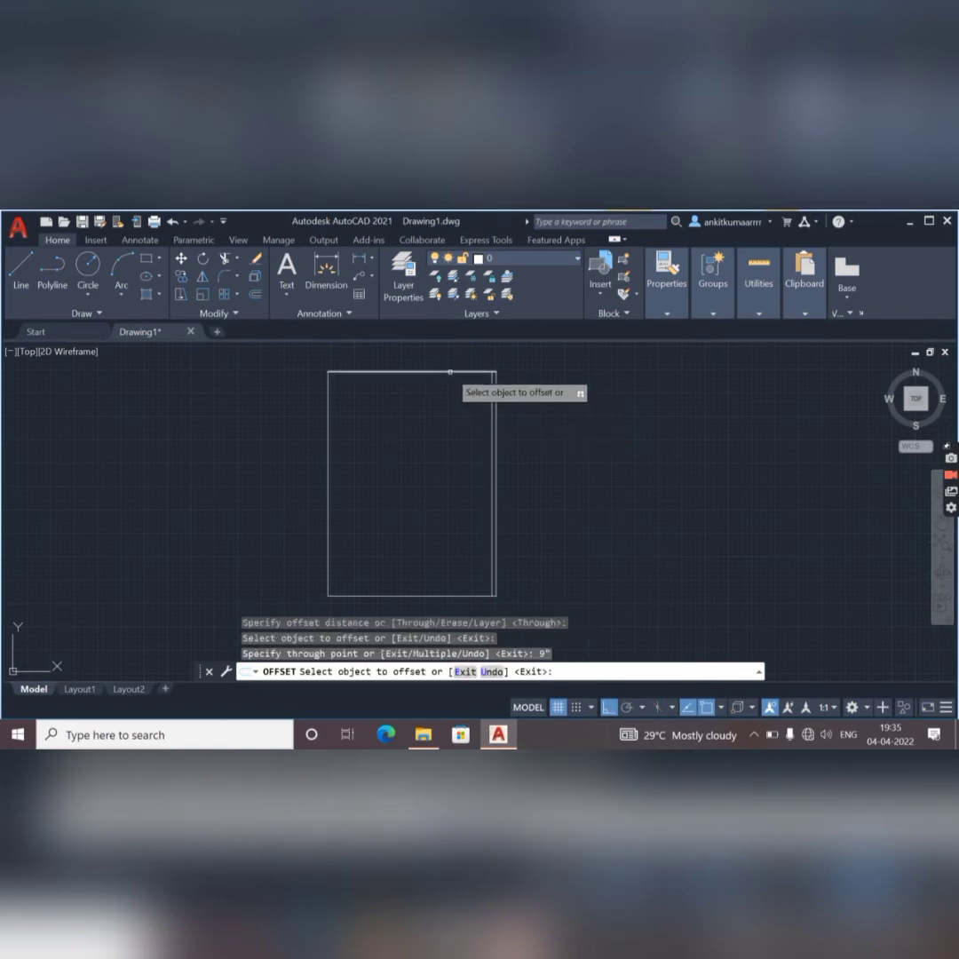
{"action": "left_click", "coordinate": [450, 373]}
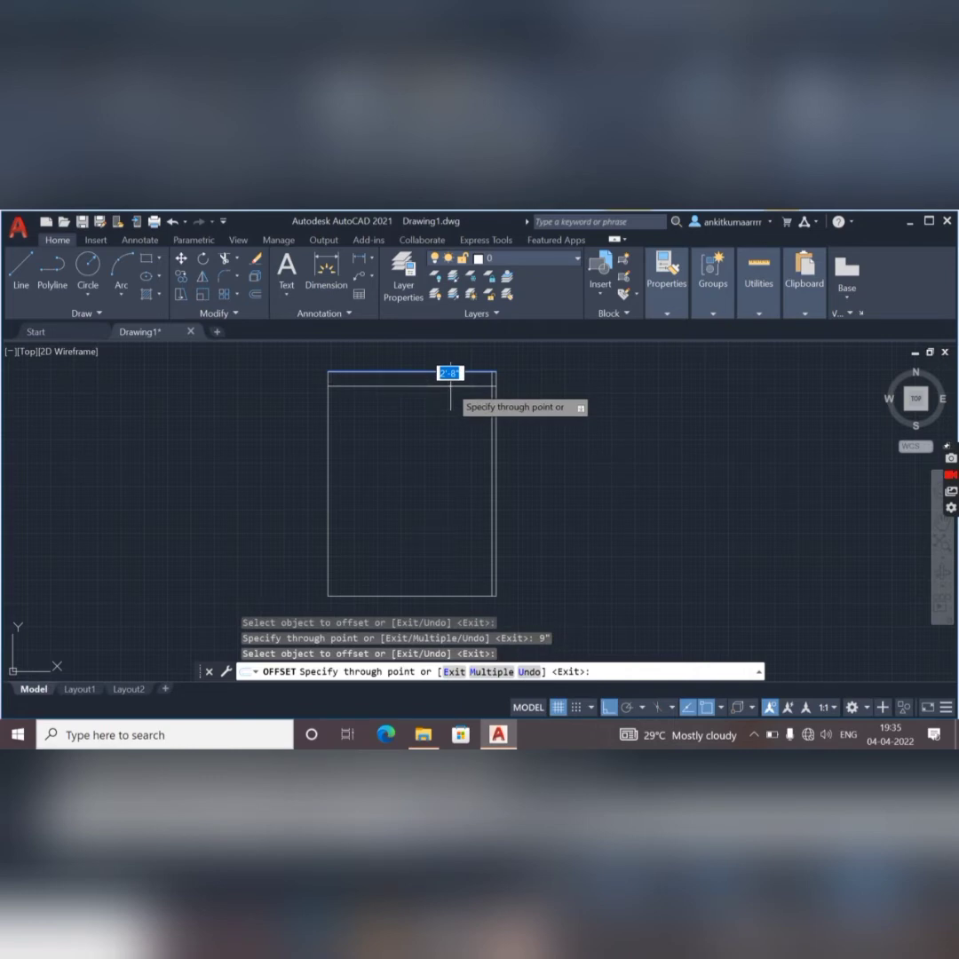
{"action": "type", "text": "9"}
{"action": "key", "text": "Return"}
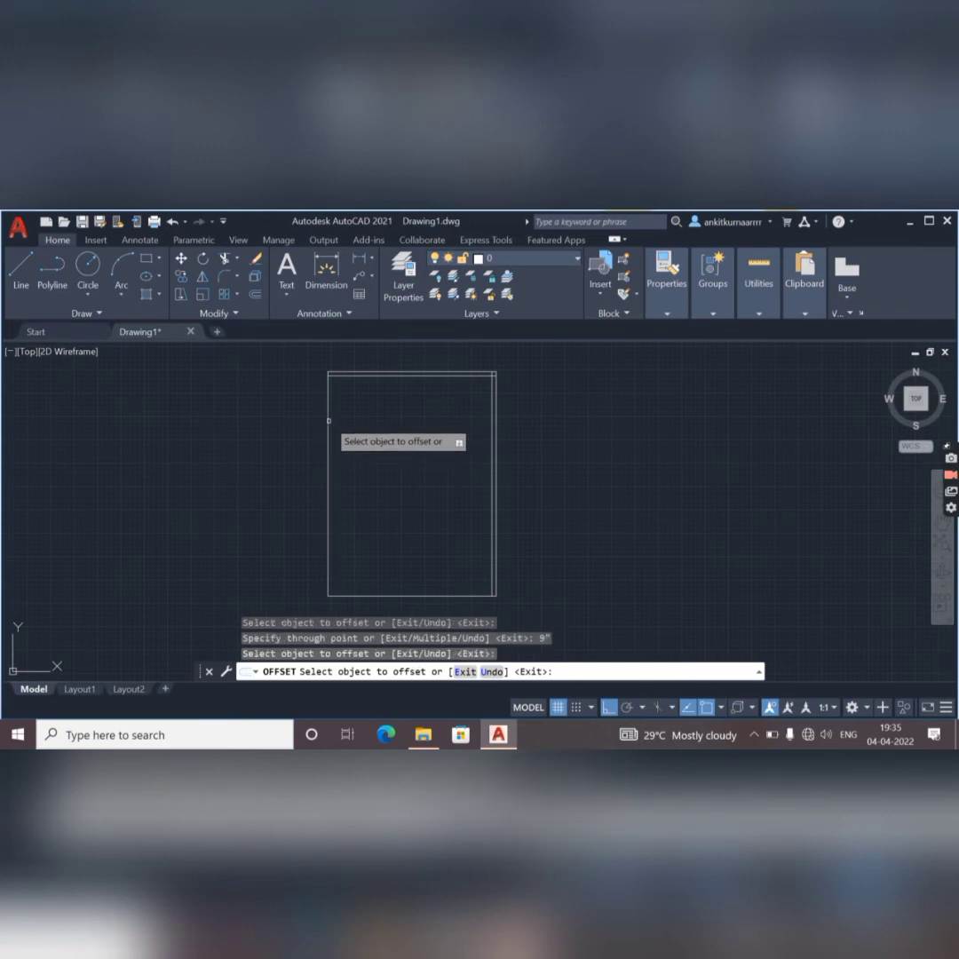
Step: Offset the outline's left and lower sides inward by 9"
{"action": "left_click", "coordinate": [328, 419]}
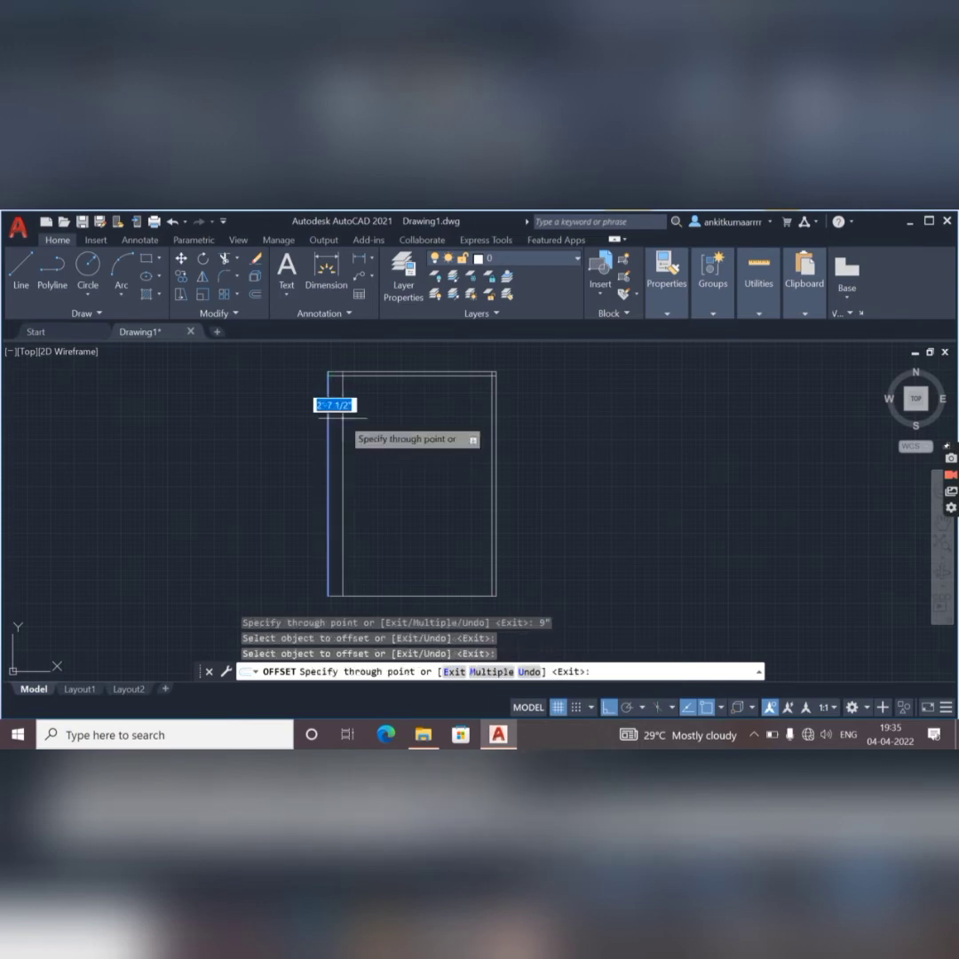
{"action": "type", "text": "9\""}
{"action": "key", "text": "Return"}
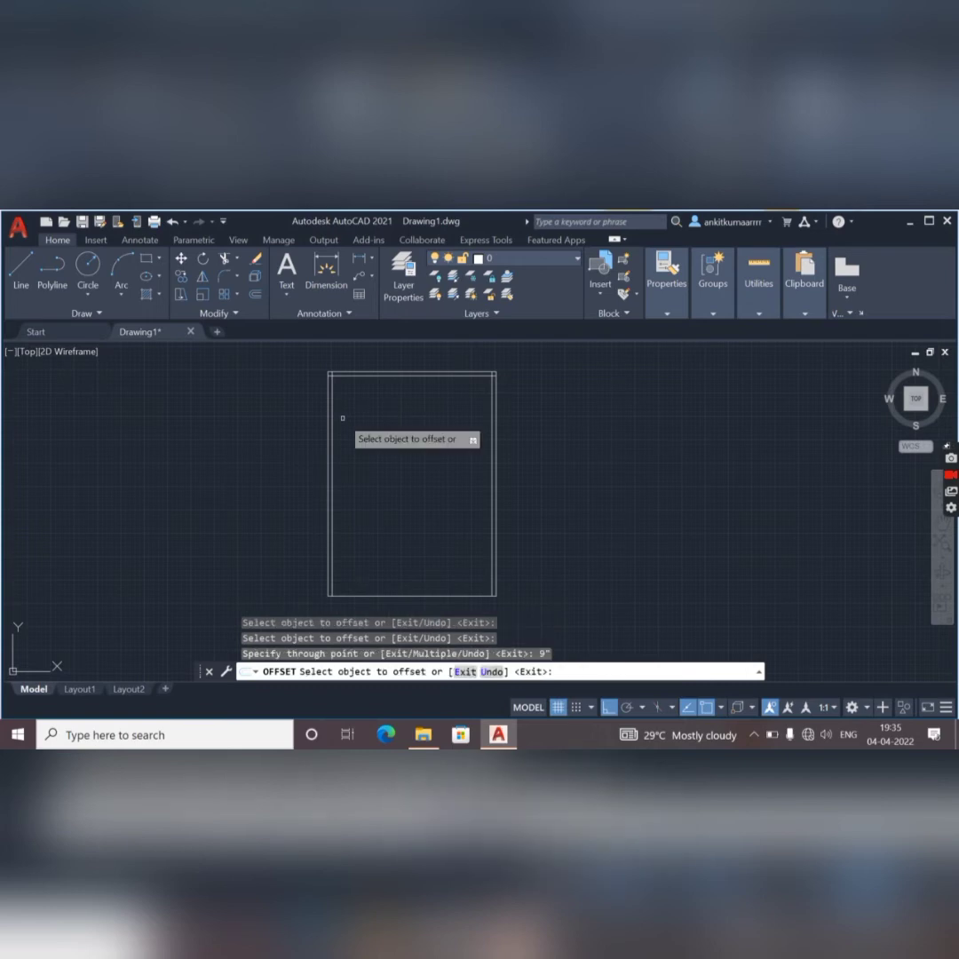
{"action": "left_click", "coordinate": [410, 593]}
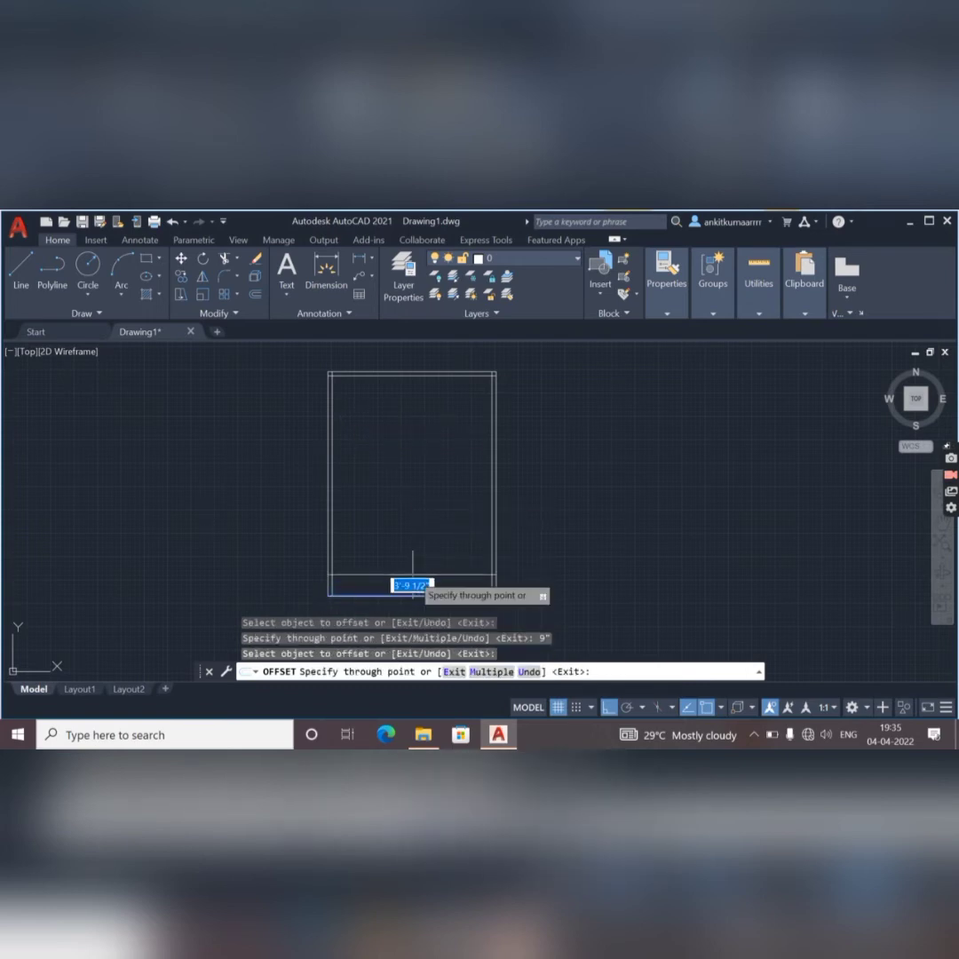
{"action": "type", "text": "9\""}
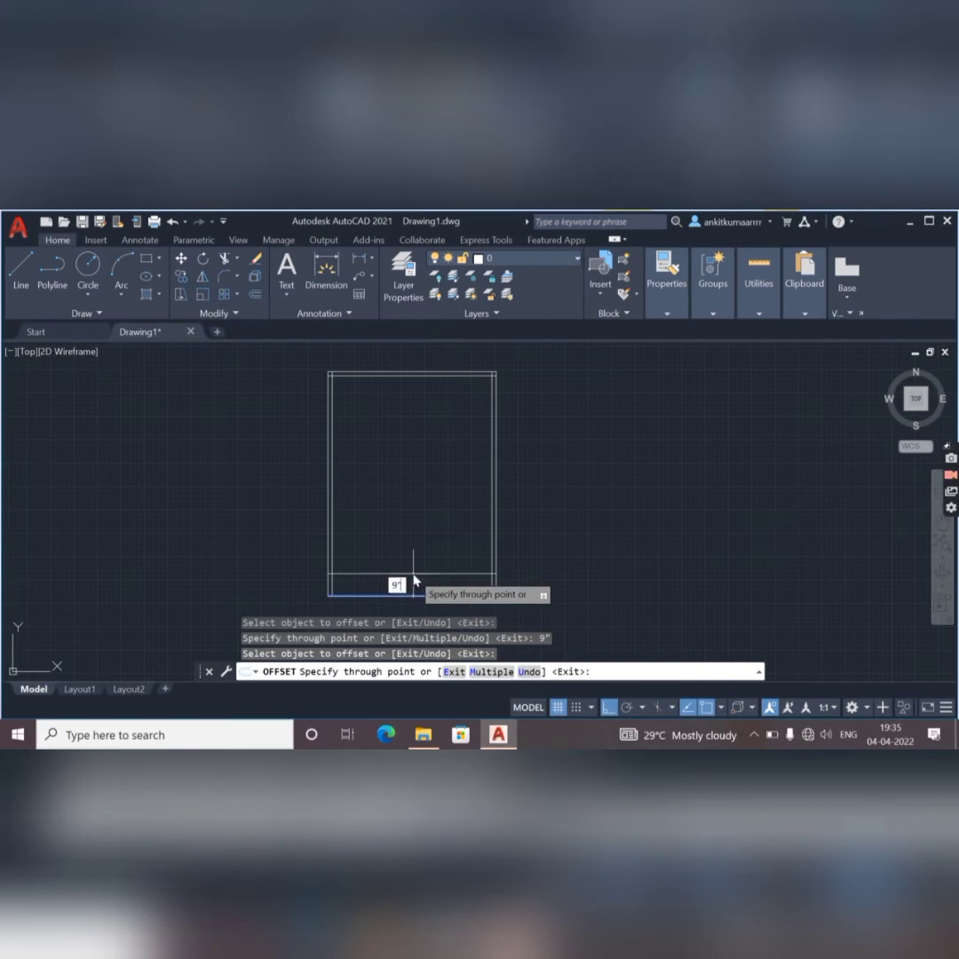
{"action": "key", "text": "Return"}
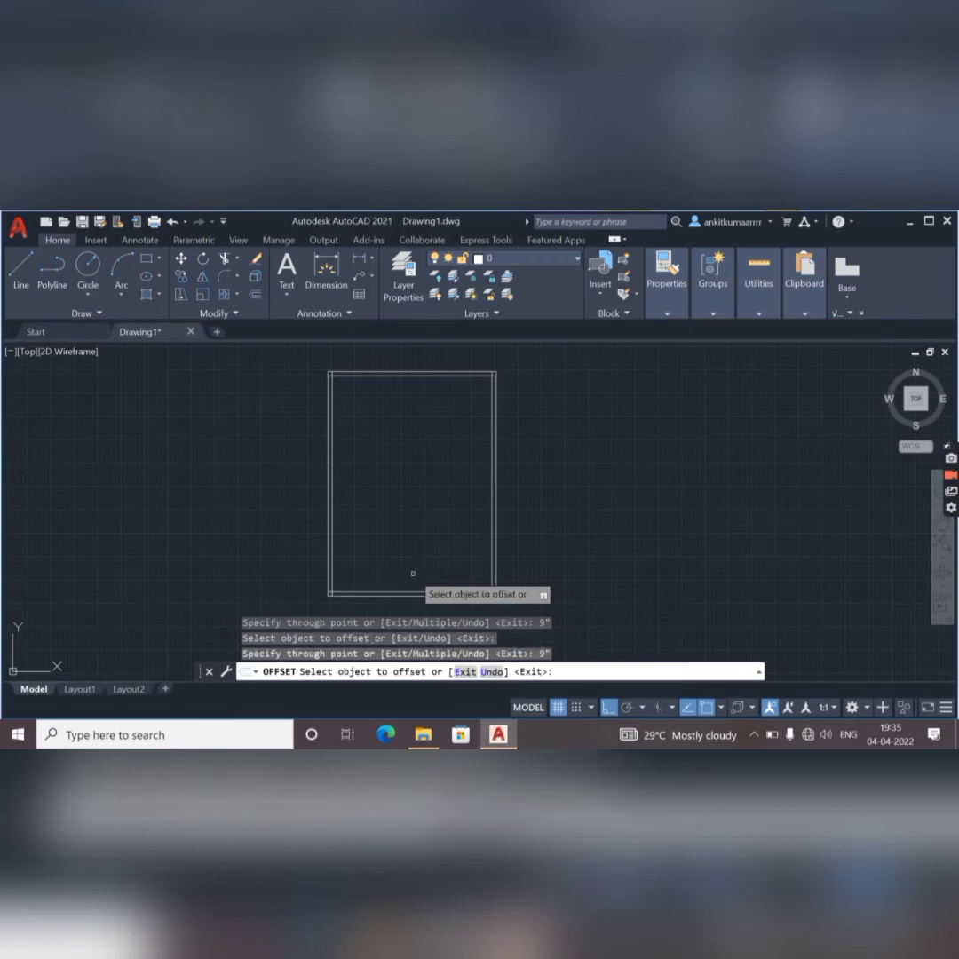
{"action": "key", "text": "Escape"}
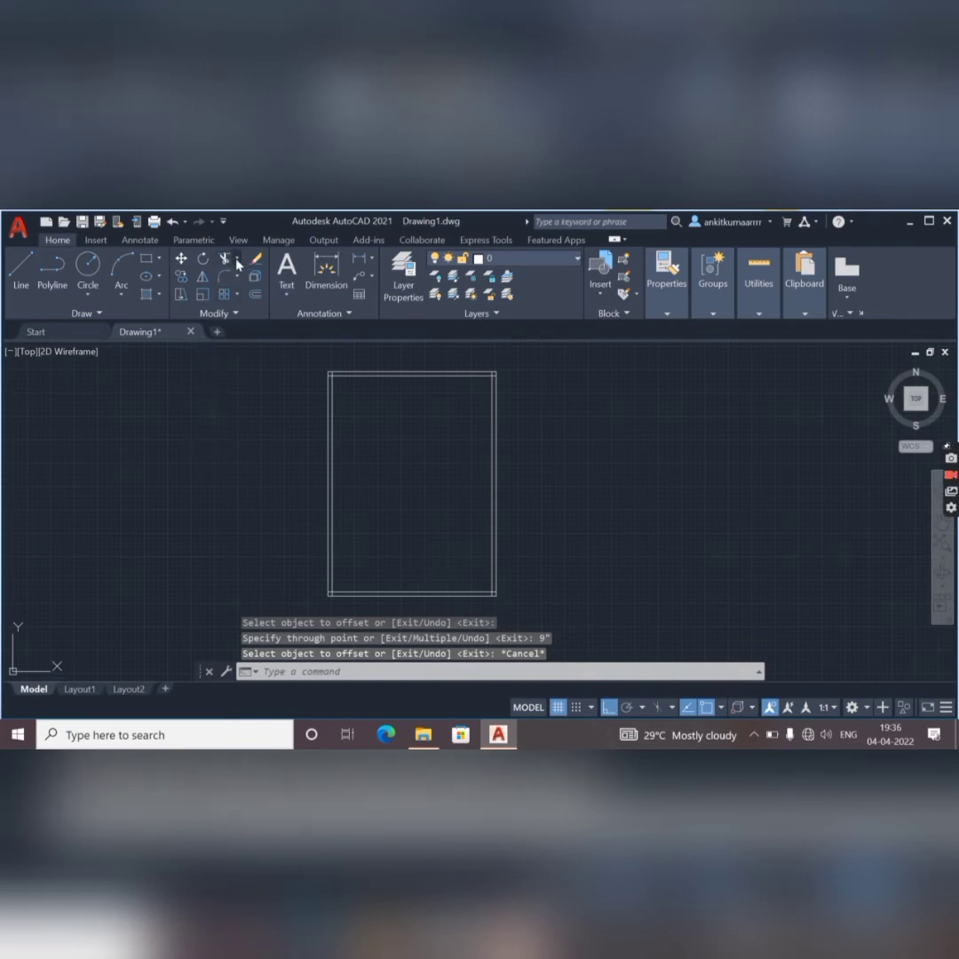
Step: Trim the overlapping ends of the inner wall lines at the outline's upper-left corner
{"action": "type", "text": "tr"}
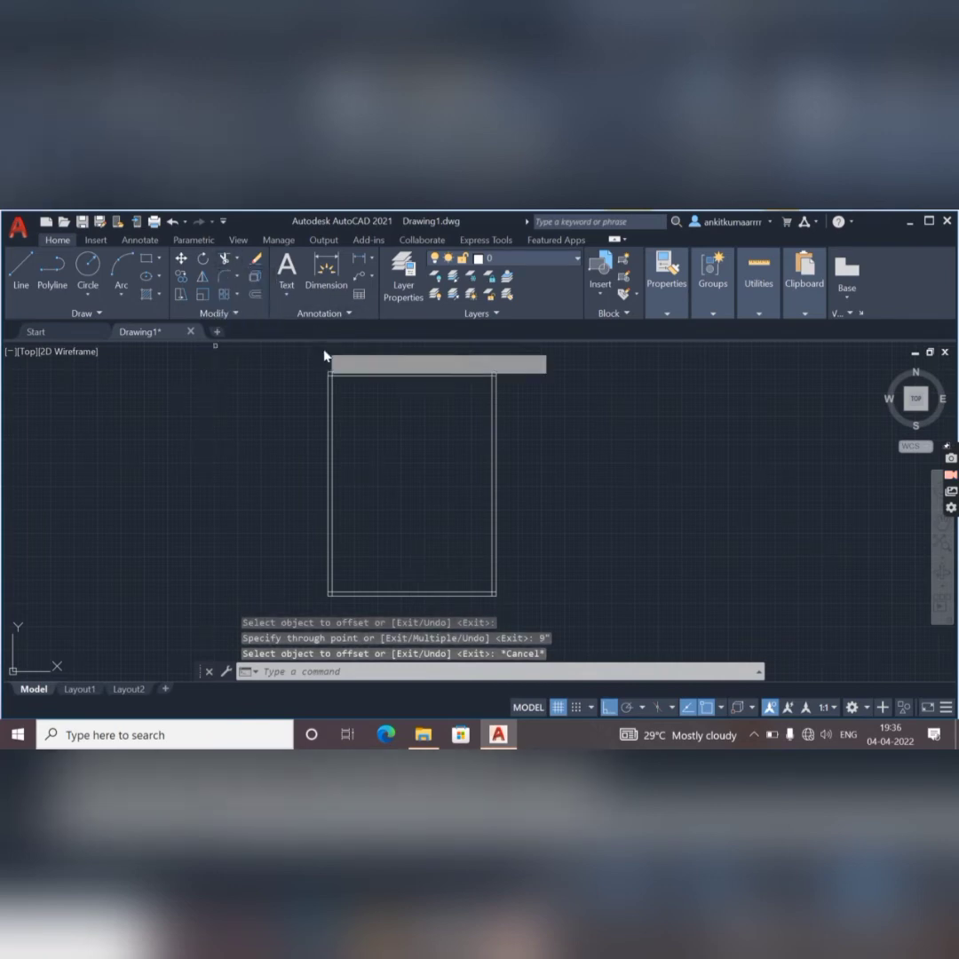
{"action": "key", "text": "Return"}
{"action": "scroll", "coordinate": [333, 373], "scroll_direction": "up", "scroll_amount": 6}
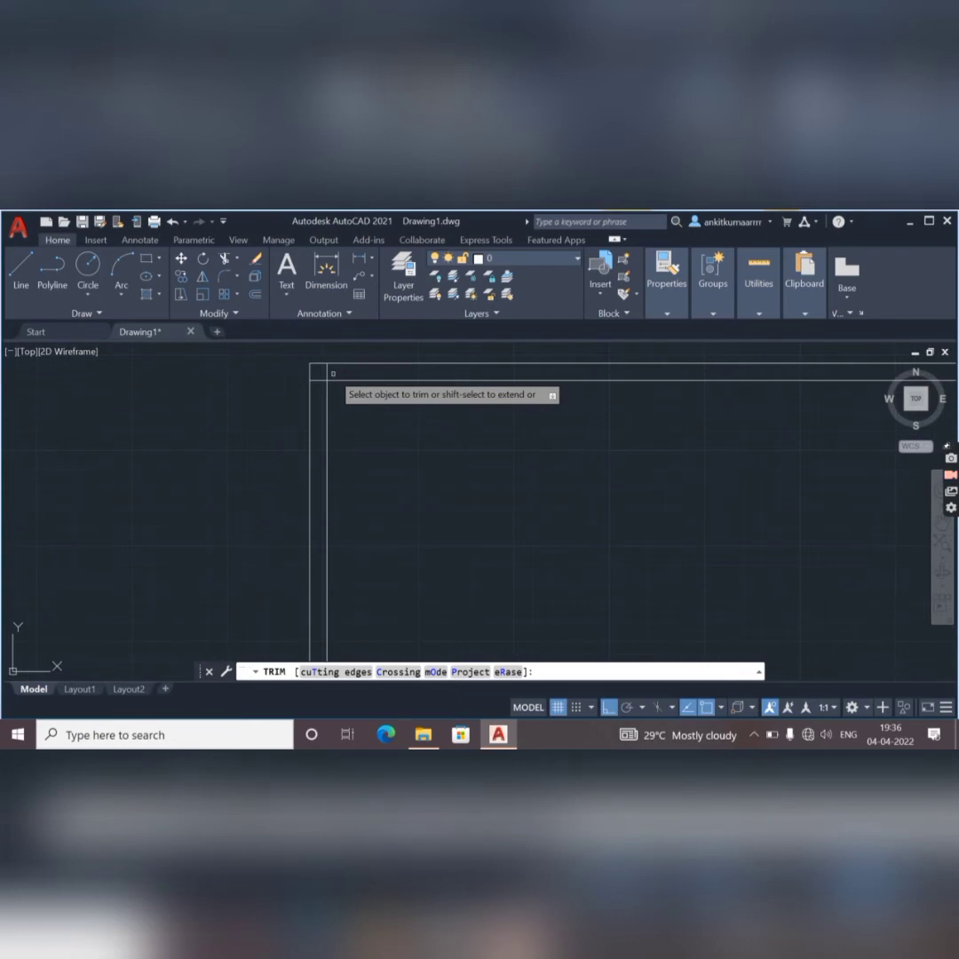
{"action": "left_click", "coordinate": [325, 372]}
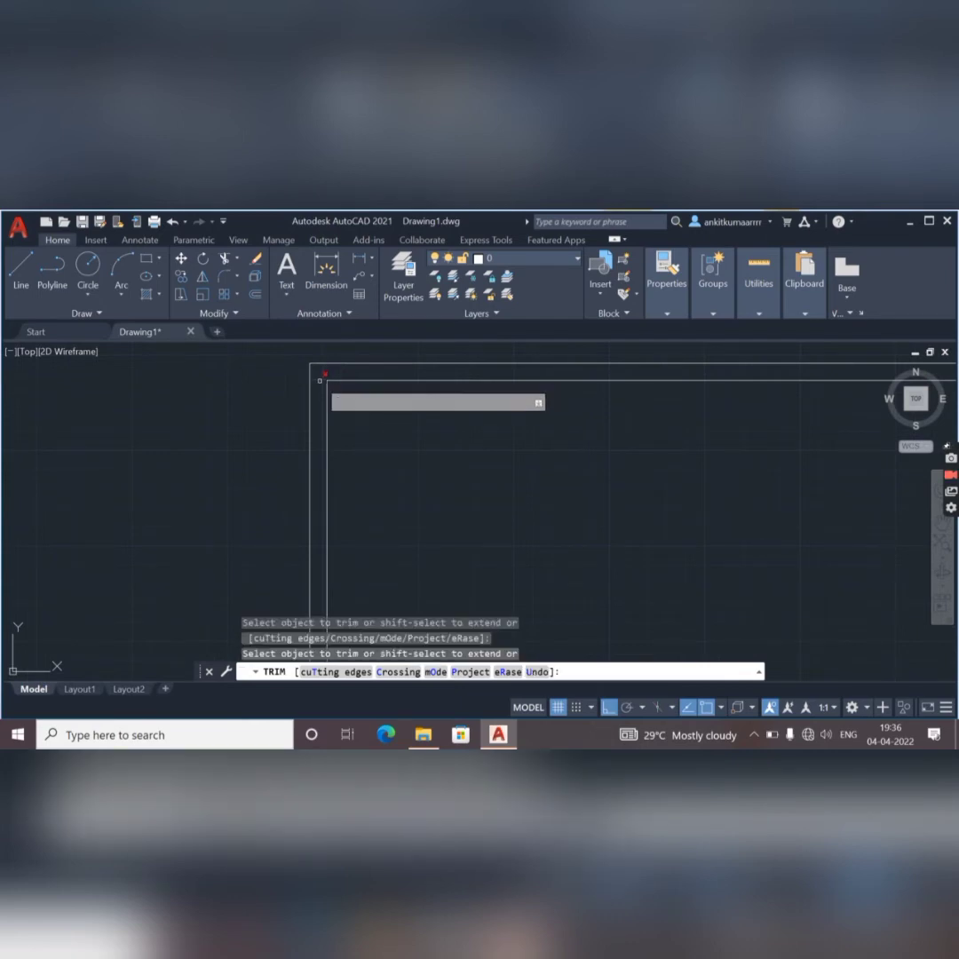
{"action": "scroll", "coordinate": [326, 371], "scroll_direction": "down", "scroll_amount": 5}
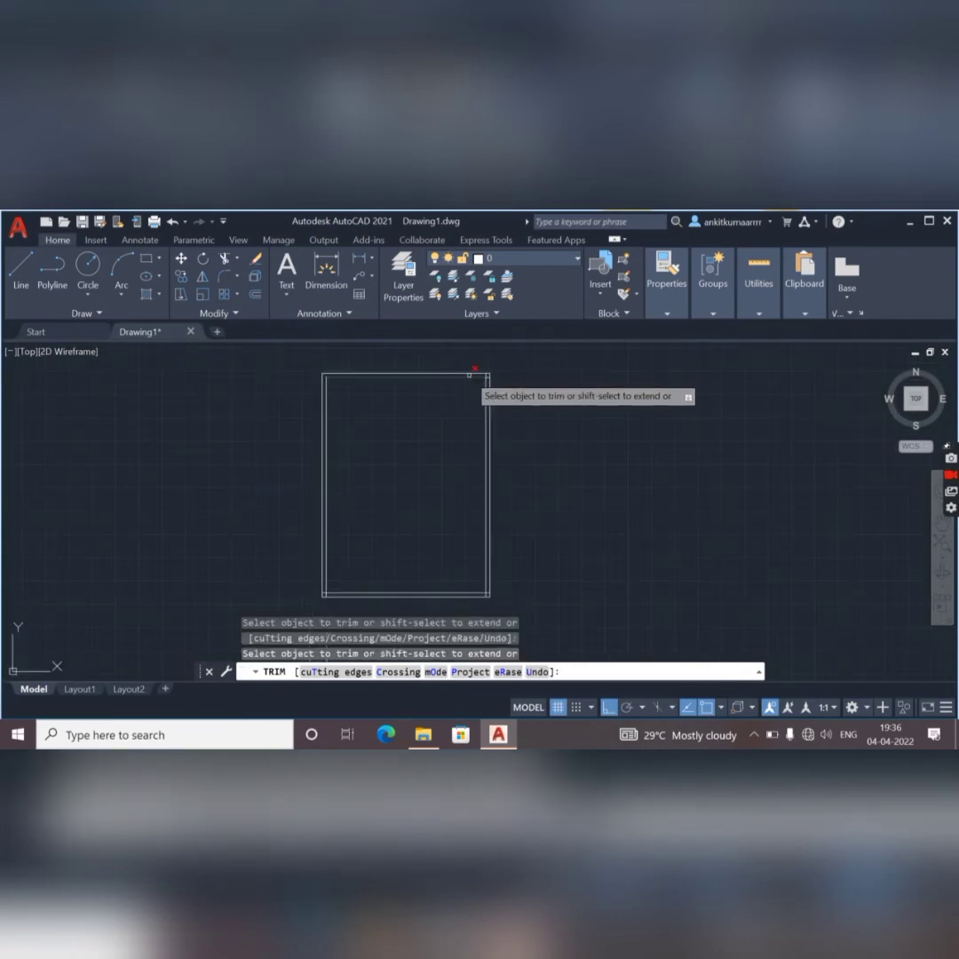
Step: Trim the overlapping ends of the inner wall lines at the outline's lower-left corner
{"action": "scroll", "coordinate": [492, 373], "scroll_direction": "up", "scroll_amount": 5}
{"action": "scroll", "coordinate": [489, 377], "scroll_direction": "up", "scroll_amount": 2}
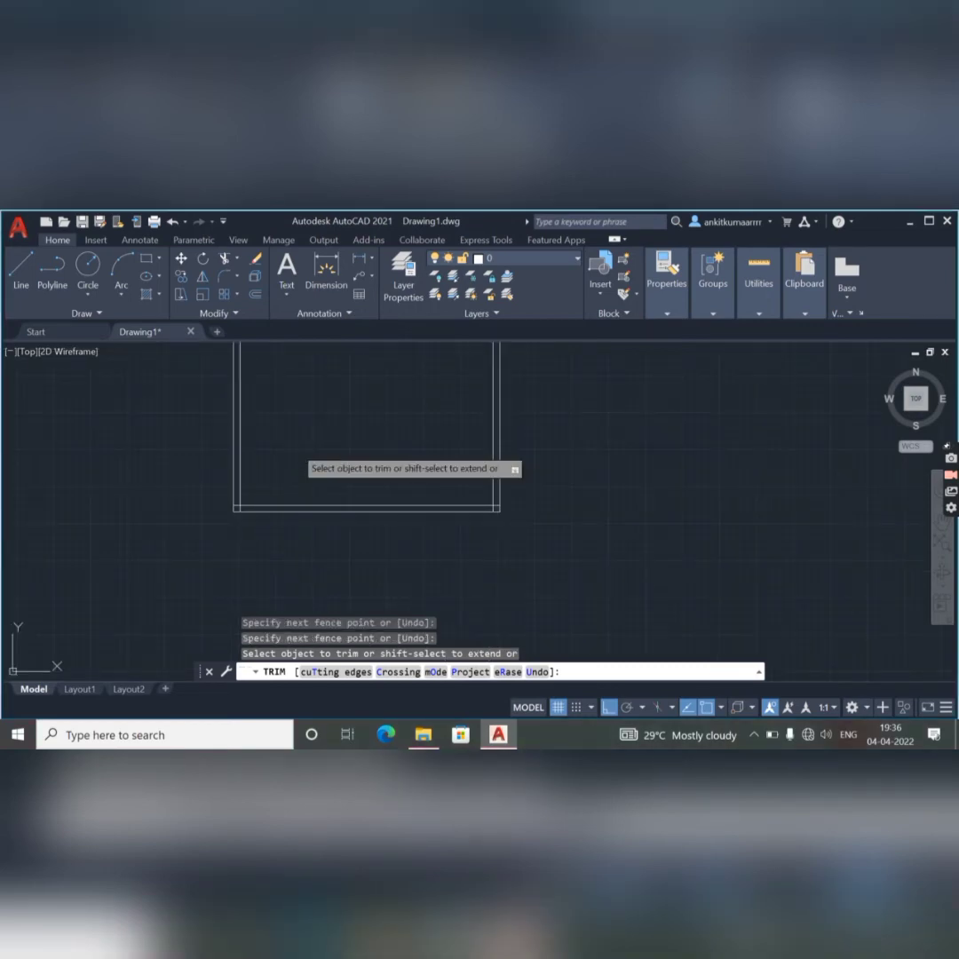
{"action": "scroll", "coordinate": [248, 520], "scroll_direction": "up", "scroll_amount": 6}
{"action": "left_click_drag", "start_coordinate": [202, 440], "coordinate": [208, 456]}
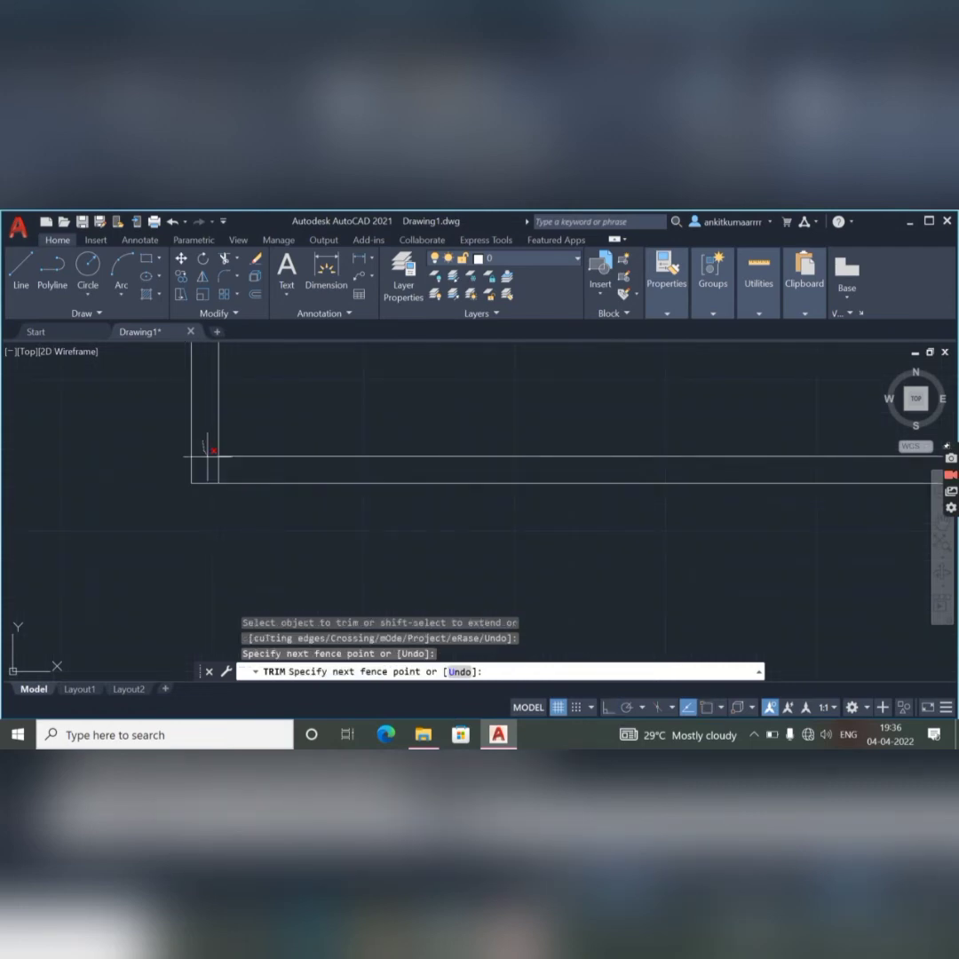
{"action": "left_click_drag", "start_coordinate": [208, 456], "coordinate": [223, 471]}
{"action": "scroll", "coordinate": [351, 450], "scroll_direction": "down", "scroll_amount": 6}
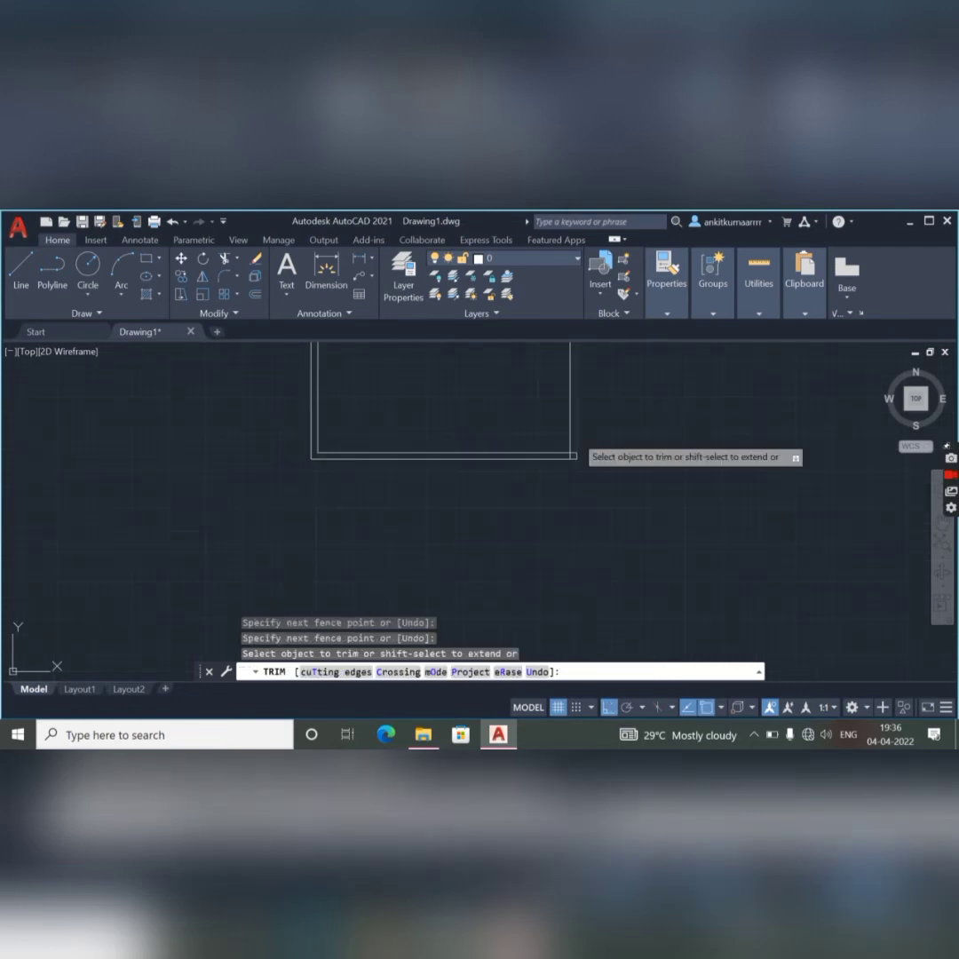
Step: Trim the overlapping ends of the inner wall lines at the outline's lower-right corner
{"action": "scroll", "coordinate": [577, 438], "scroll_direction": "up", "scroll_amount": 8}
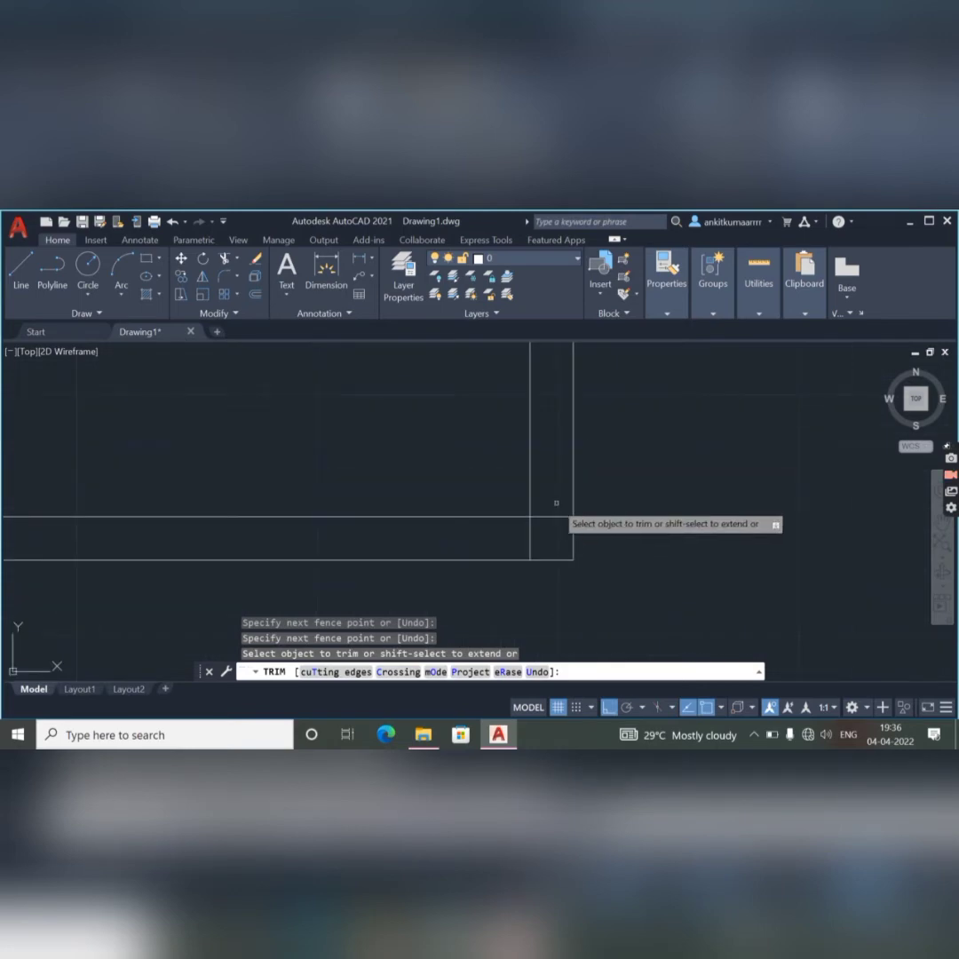
{"action": "mouse_move", "coordinate": [556, 505]}
{"action": "left_mouse_down"}
{"action": "mouse_move", "coordinate": [537, 533]}
{"action": "mouse_move", "coordinate": [520, 527]}
{"action": "mouse_move", "coordinate": [522, 534]}
{"action": "left_mouse_up"}
{"action": "scroll", "coordinate": [526, 543], "scroll_direction": "down", "scroll_amount": 6}
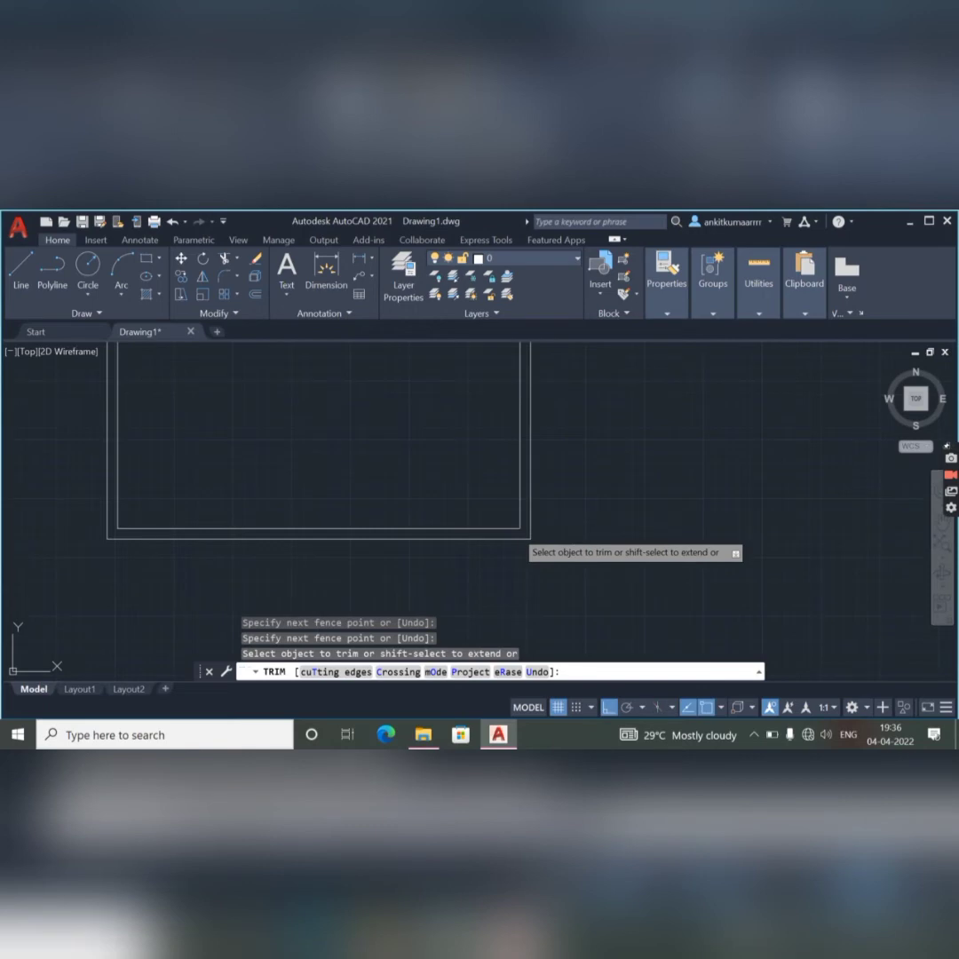
{"action": "scroll", "coordinate": [501, 470], "scroll_direction": "down", "scroll_amount": 8}
{"action": "key", "text": "Escape"}
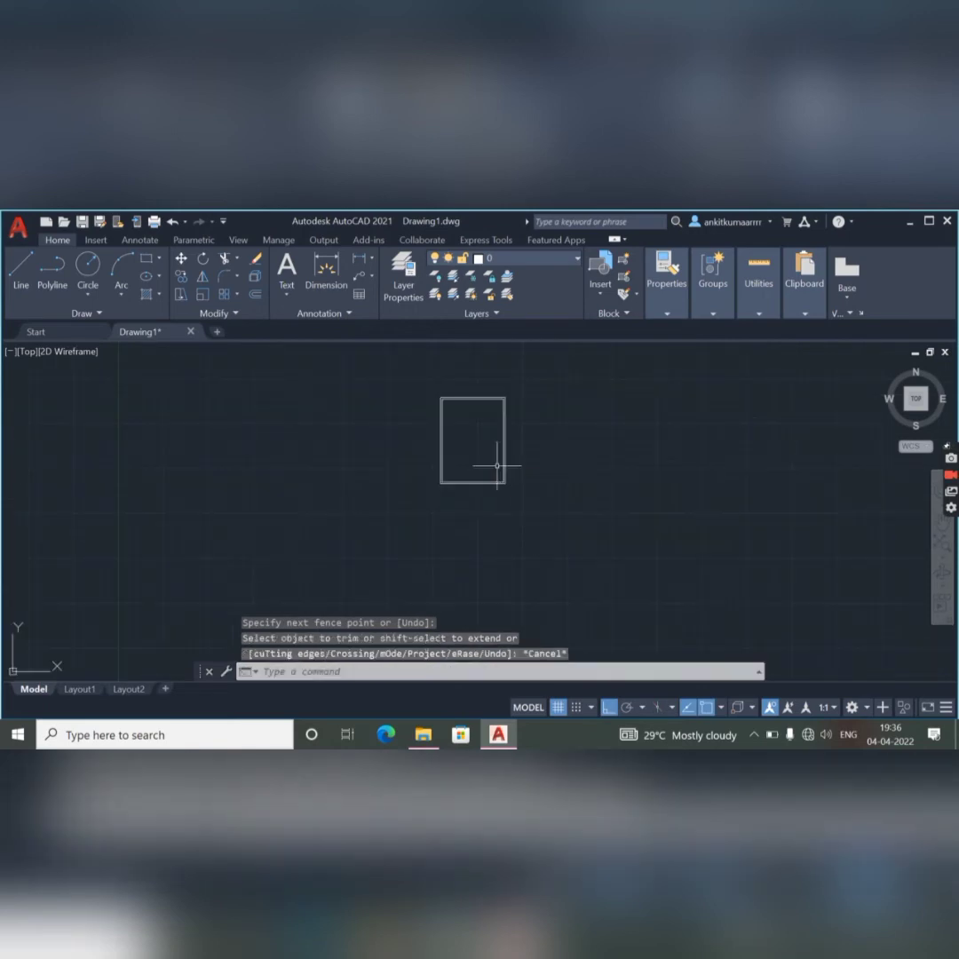
Step: Start a Through offset from the inner line of the outline's upper wall
{"action": "scroll", "coordinate": [461, 415], "scroll_direction": "up", "scroll_amount": 4}
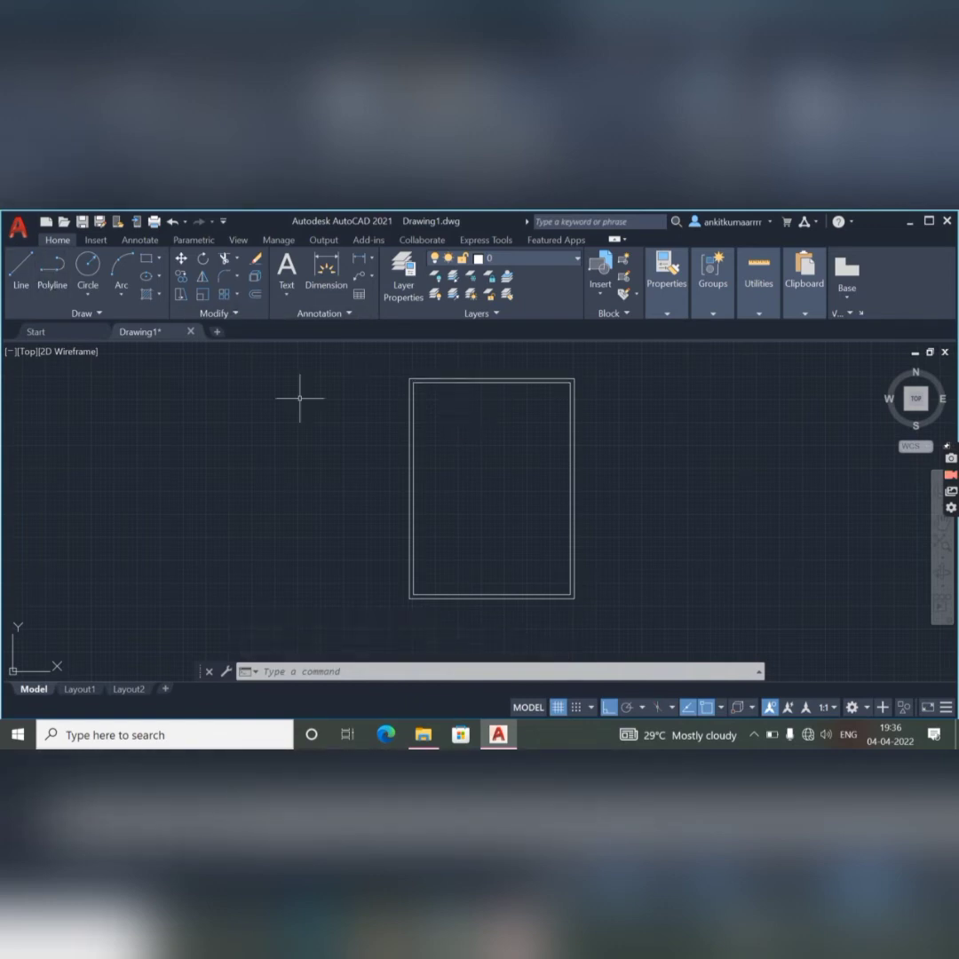
{"action": "type", "text": "of"}
{"action": "key", "text": "Return"}
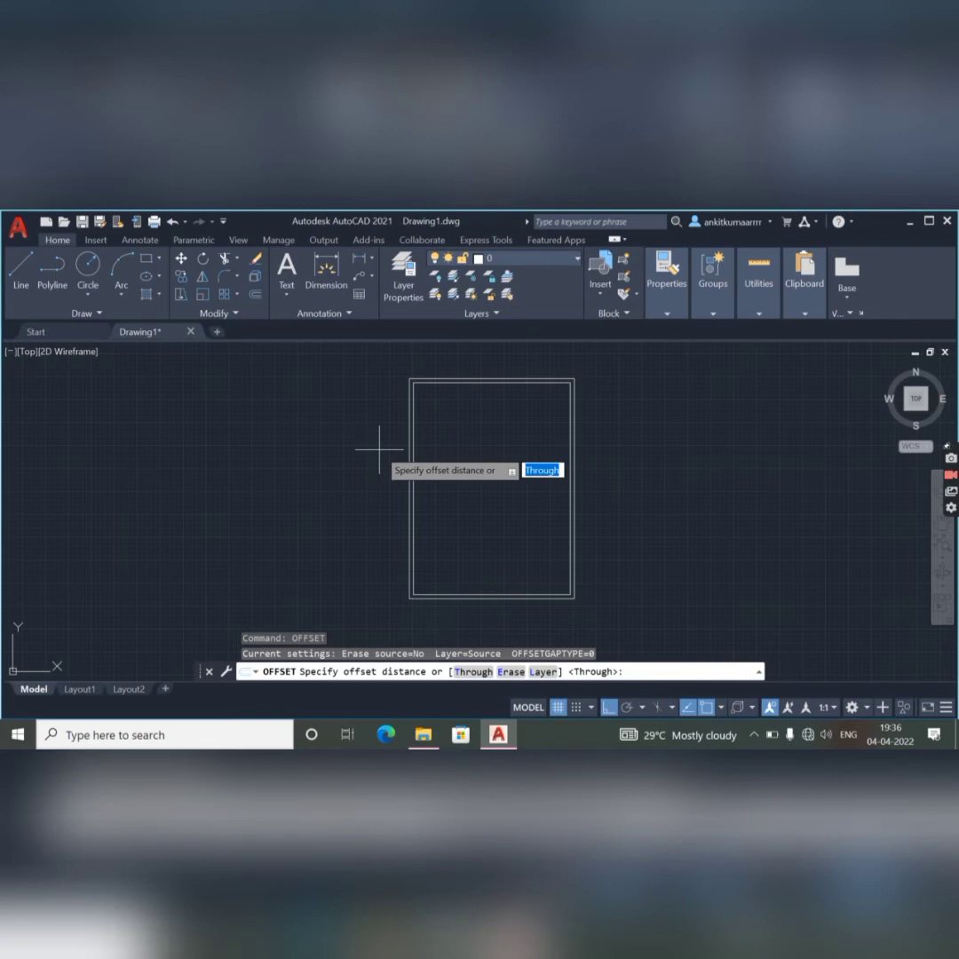
{"action": "key", "text": "Return"}
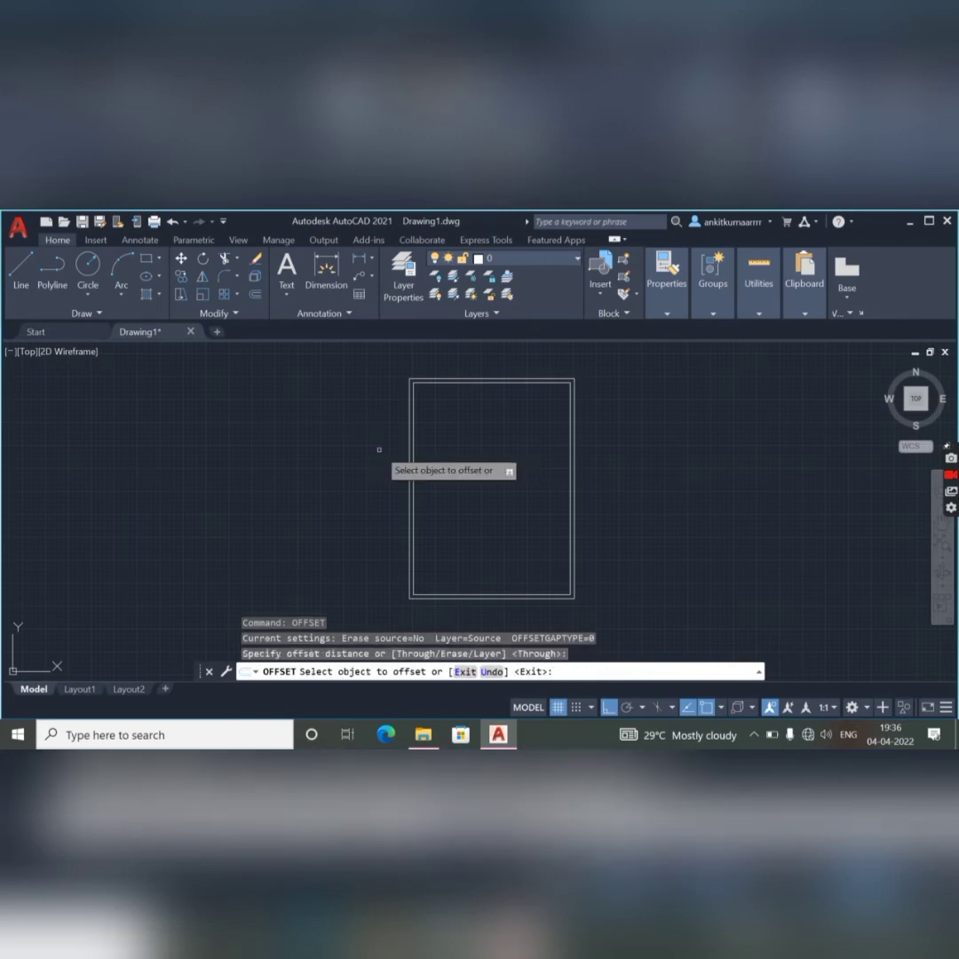
{"action": "left_click", "coordinate": [442, 383]}
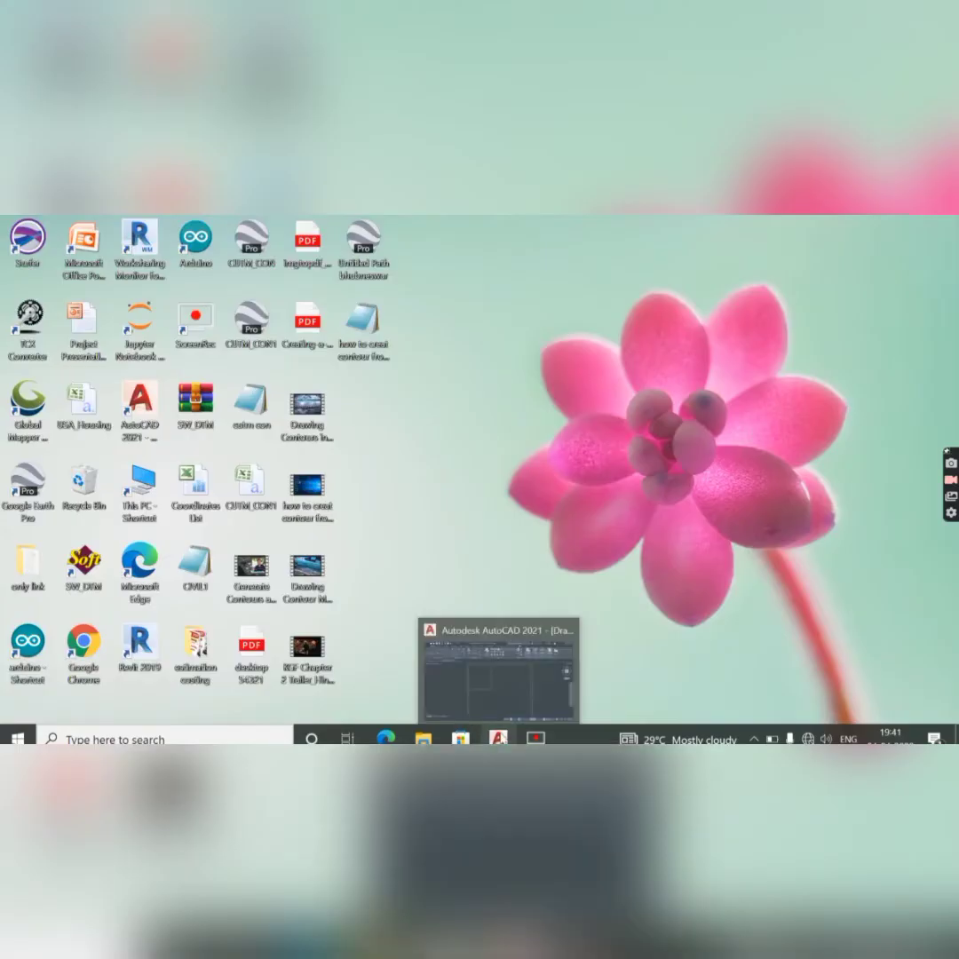
Step: Switch back to AutoCAD and offset the outer line of the first room's right wall 13' to the right with the Through option
{"action": "left_click", "coordinate": [498, 737]}
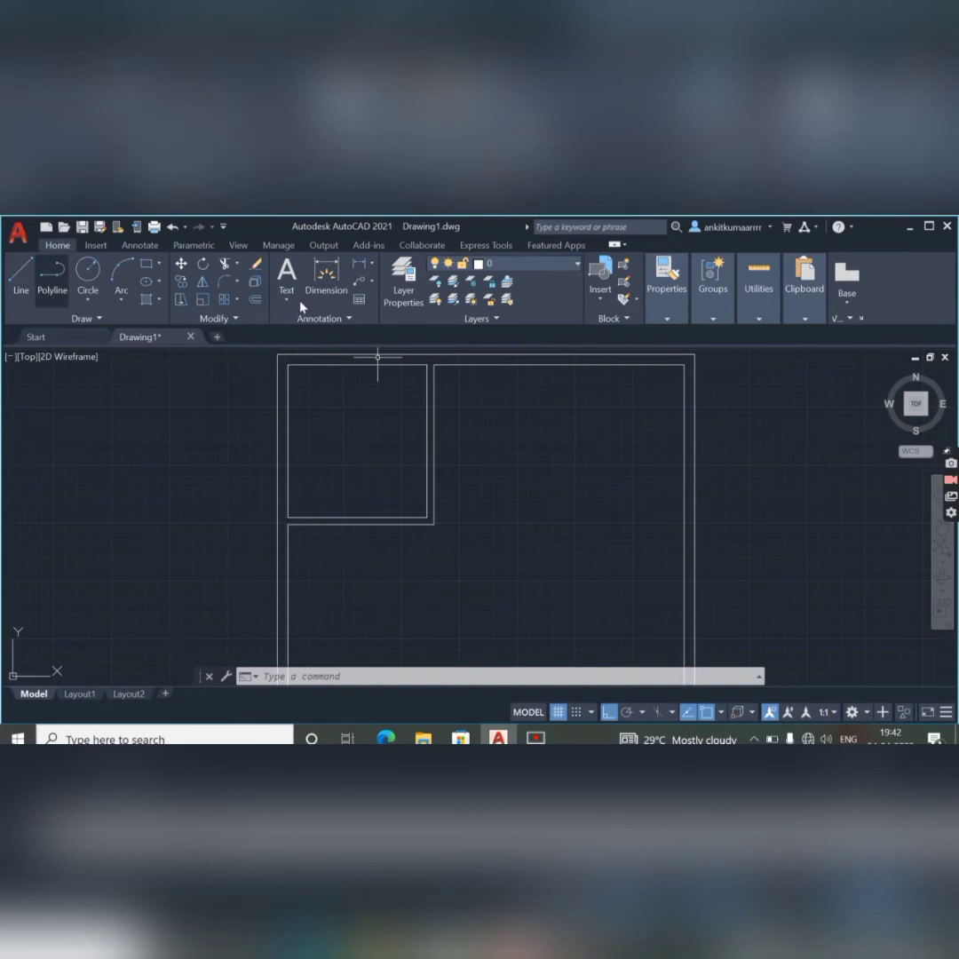
{"action": "type", "text": "o"}
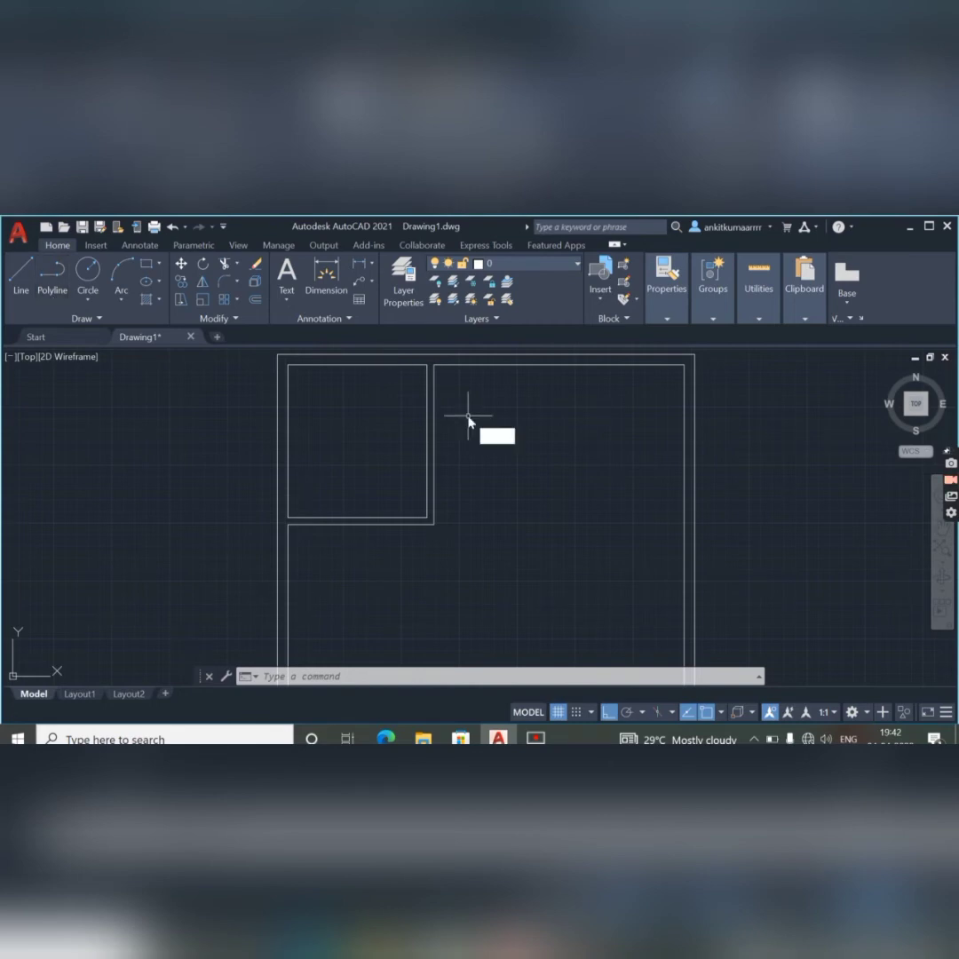
{"action": "type", "text": "f"}
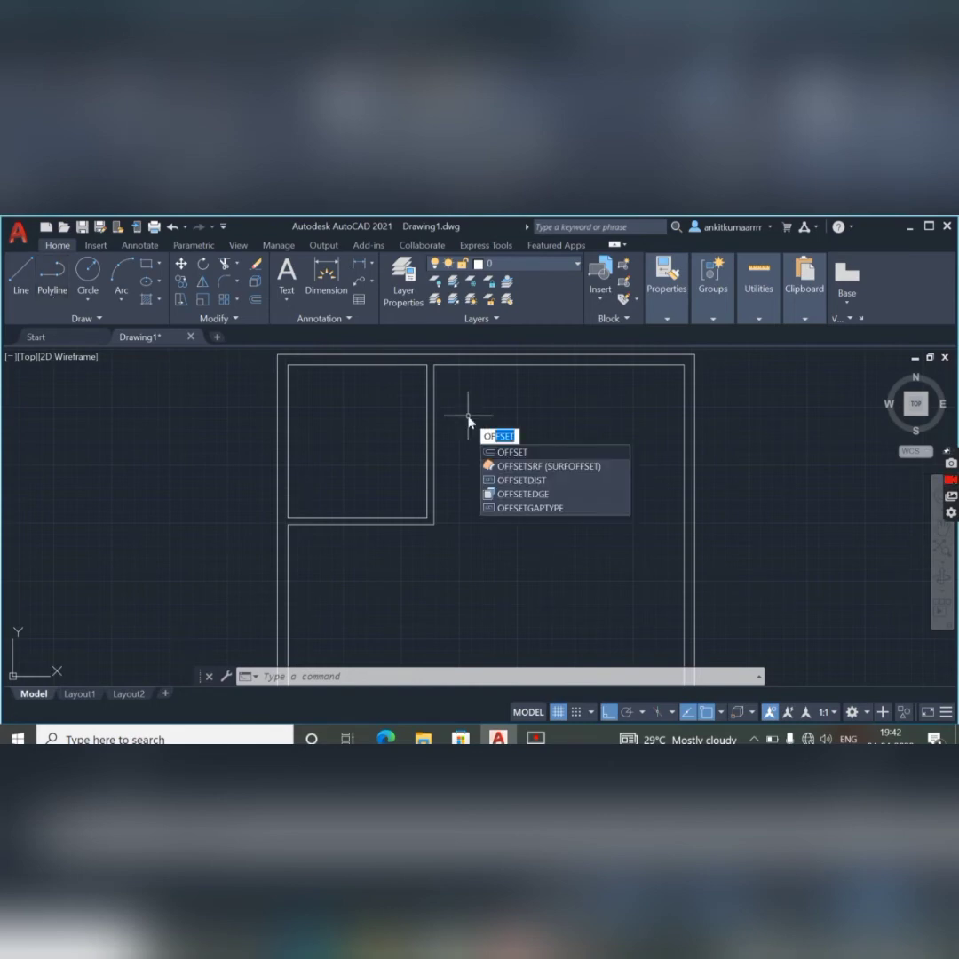
{"action": "key", "text": "Return"}
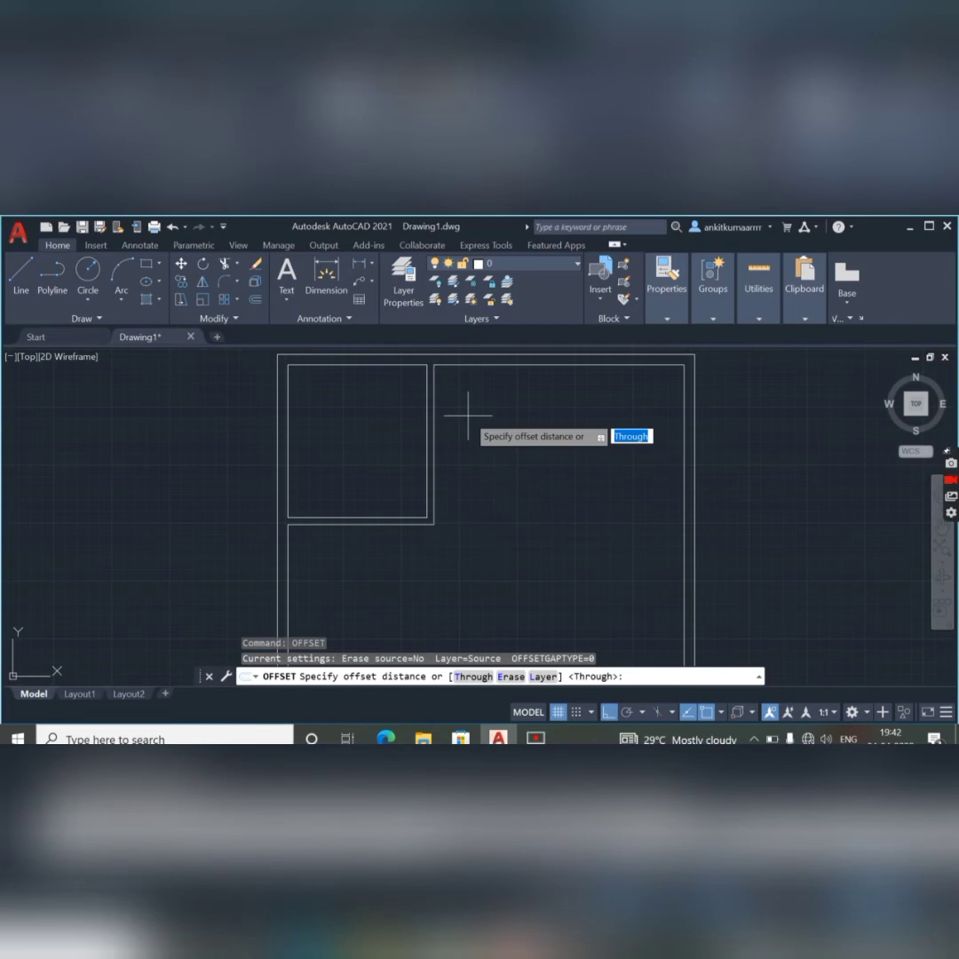
{"action": "key", "text": "Return"}
{"action": "left_click", "coordinate": [436, 380]}
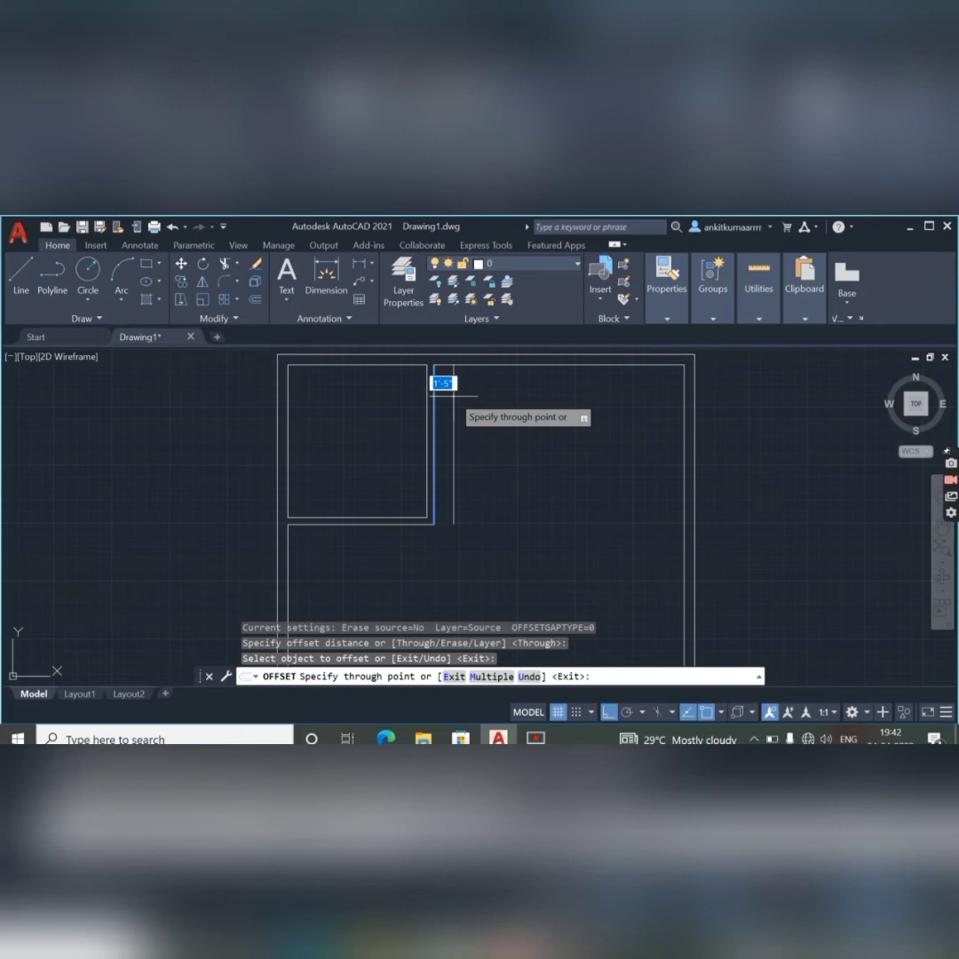
{"action": "type", "text": "13'"}
{"action": "key", "text": "Return"}
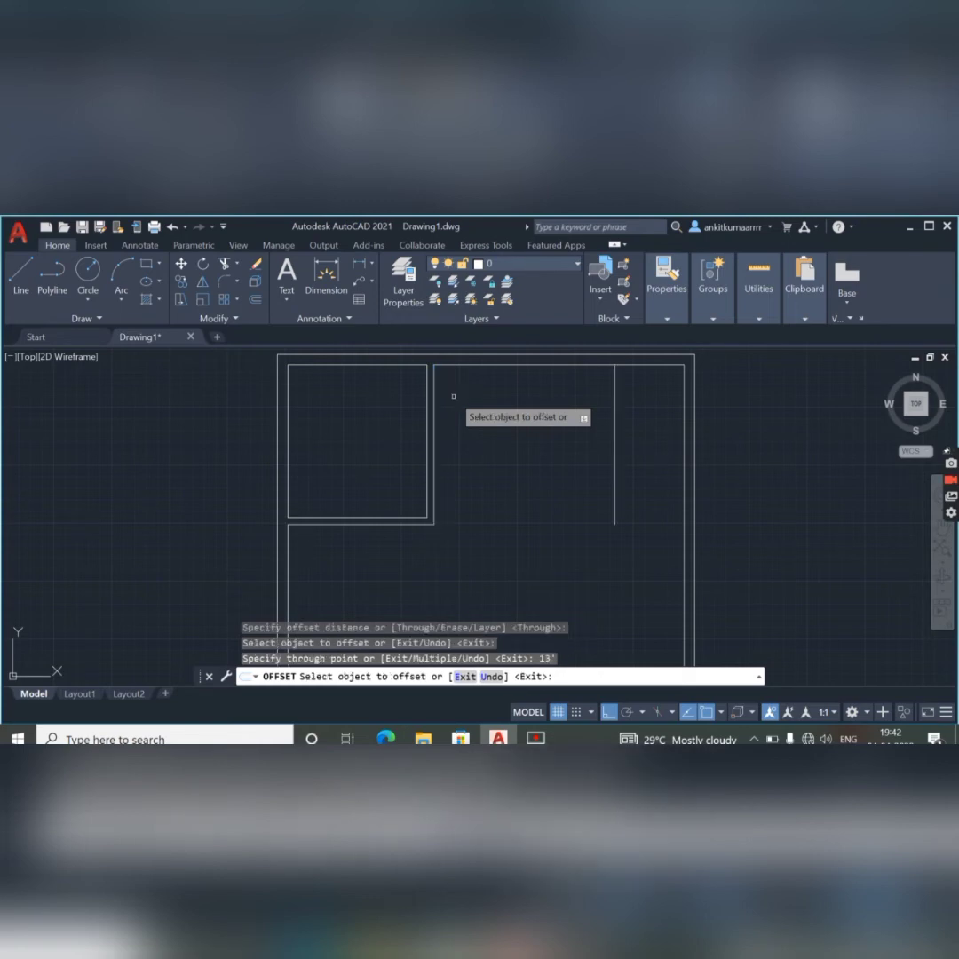
Step: Offset the upper wall's inner line downward by 10' to mark the second room's depth
{"action": "left_click", "coordinate": [519, 365]}
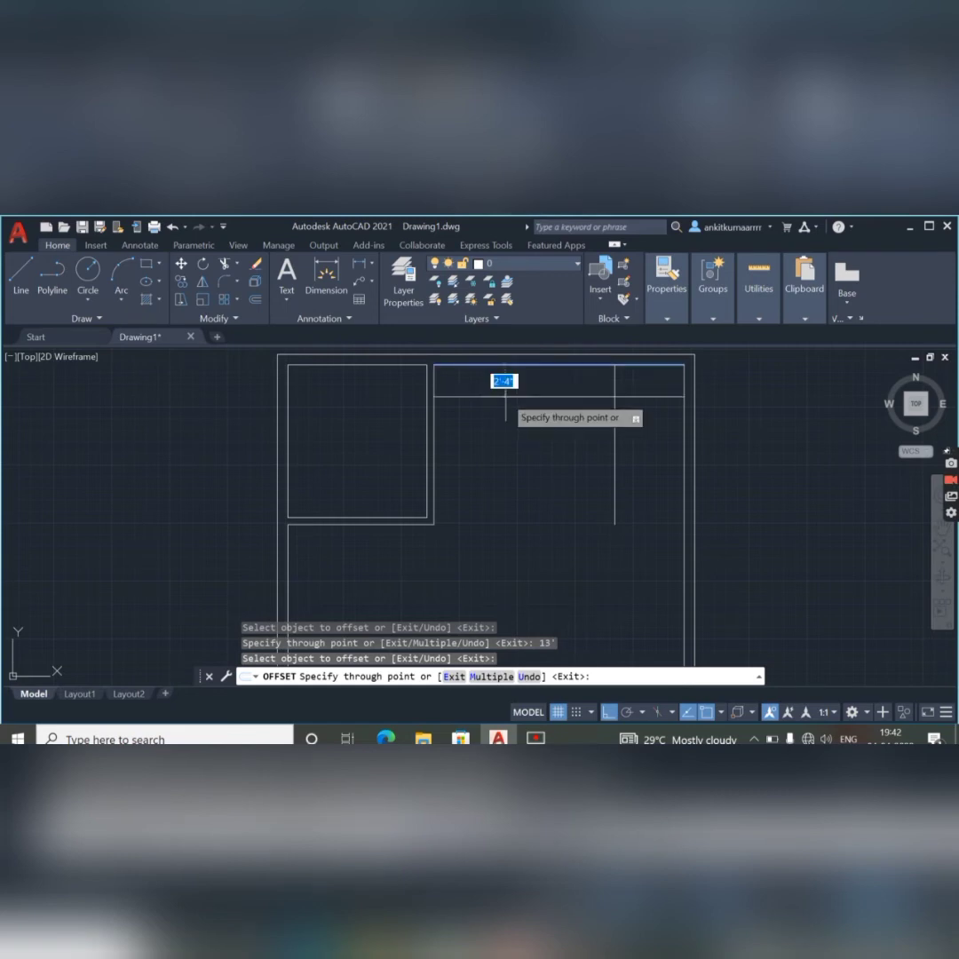
{"action": "type", "text": "10"}
{"action": "key", "text": "Return"}
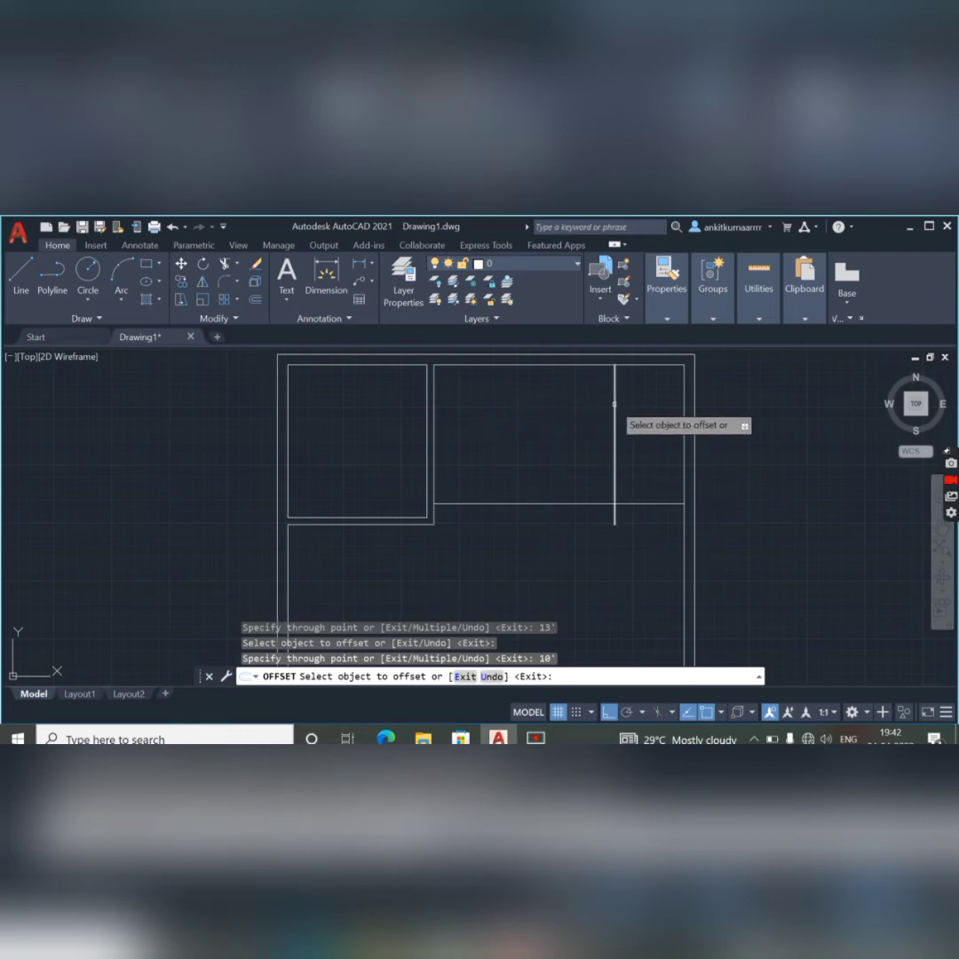
Step: Offset the second room's right and lower boundary lines outward by 6" to give the partition walls their thickness
{"action": "left_click", "coordinate": [615, 414]}
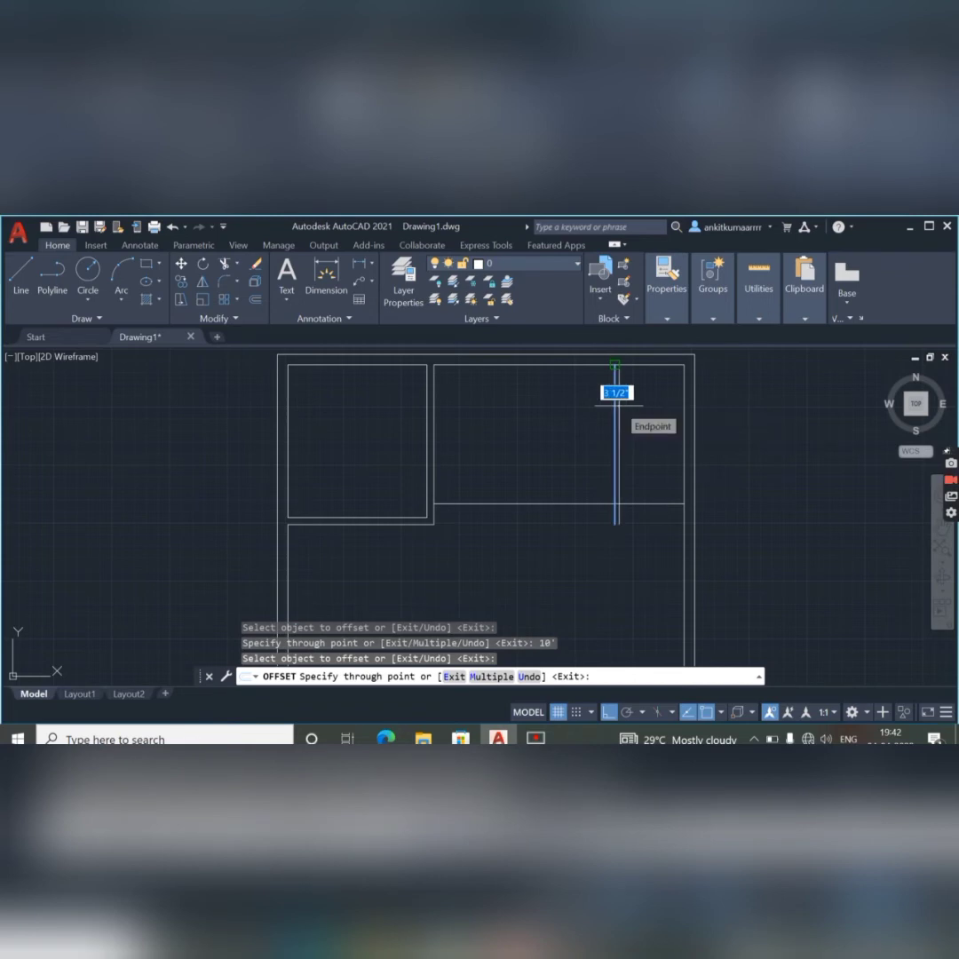
{"action": "type", "text": "6\""}
{"action": "key", "text": "Return"}
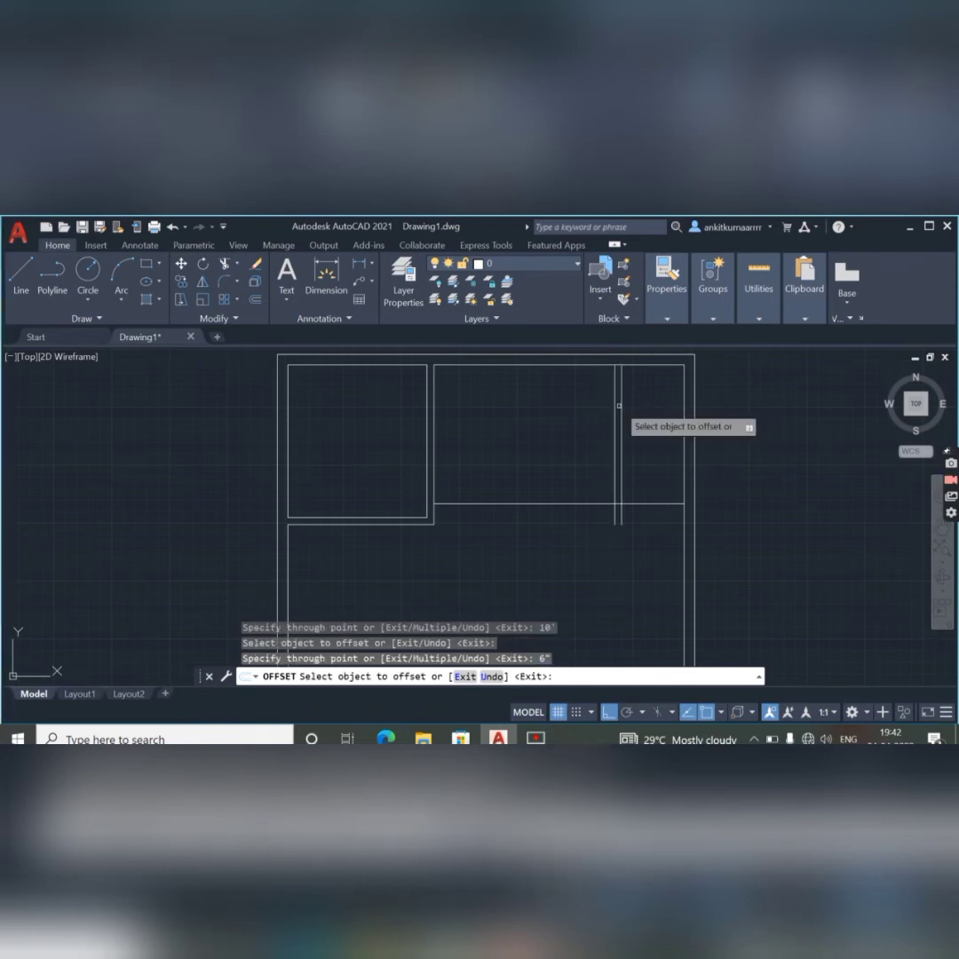
{"action": "left_click", "coordinate": [566, 504]}
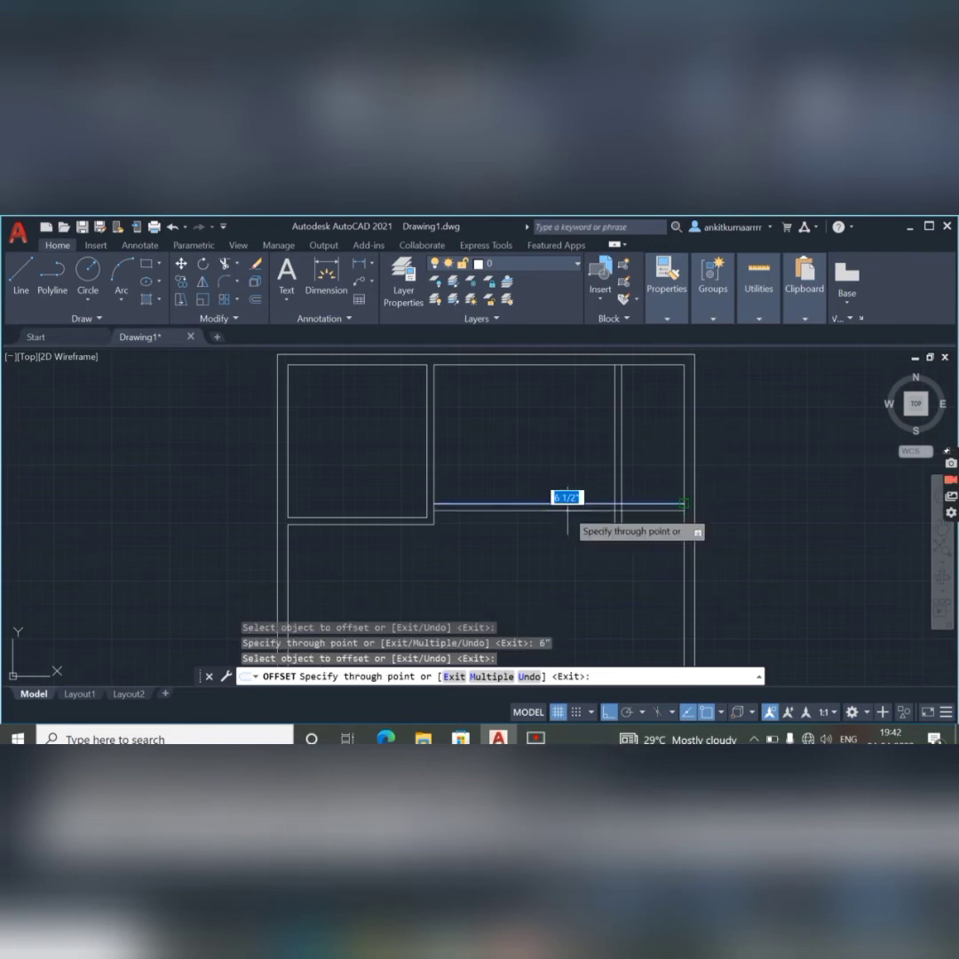
{"action": "type", "text": "6"}
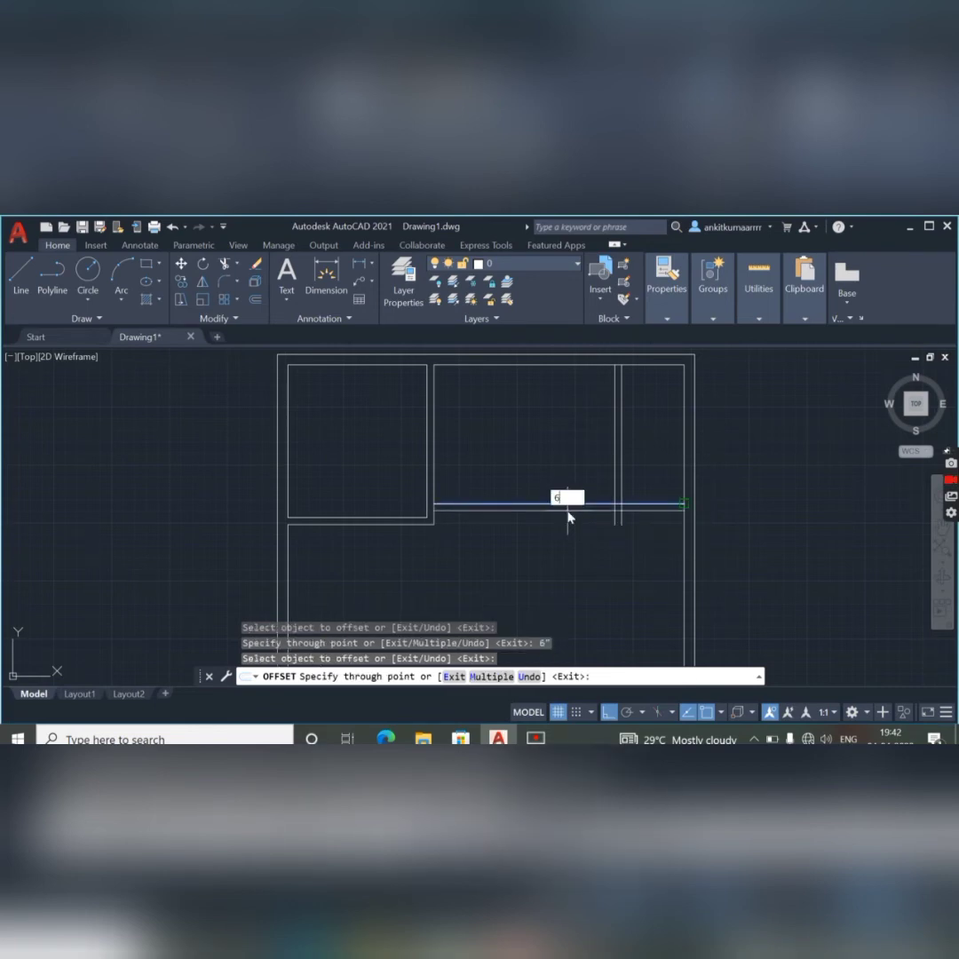
{"action": "key", "text": "Return"}
{"action": "type", "text": "6"}
{"action": "key", "text": "Return"}
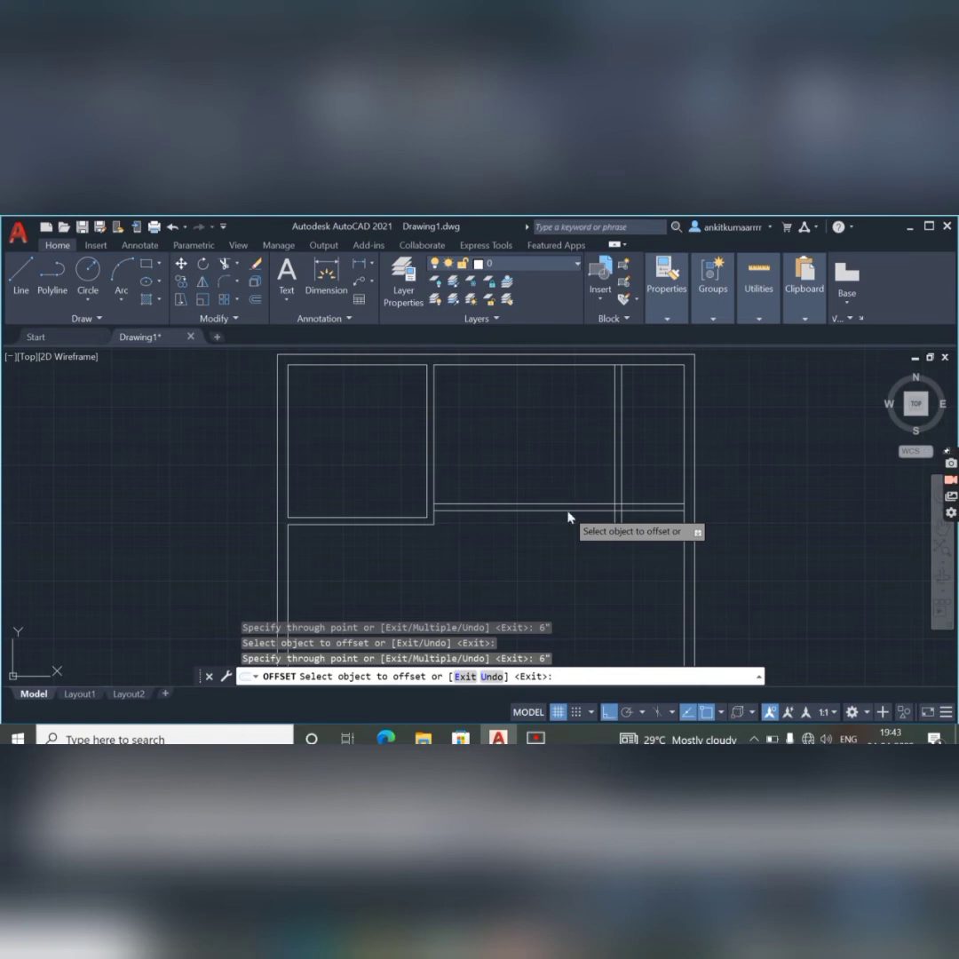
{"action": "right_click", "coordinate": [569, 513]}
{"action": "left_click", "coordinate": [593, 517]}
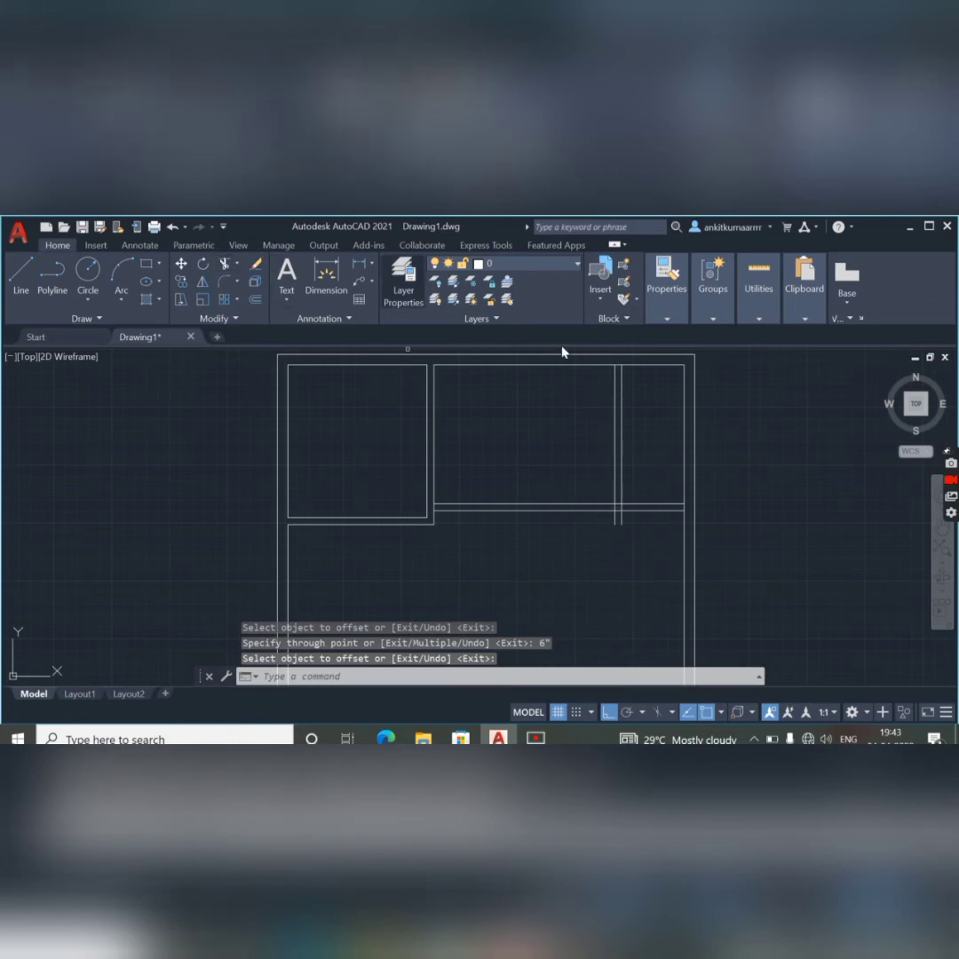
Step: Trim the excess and overlapping partition lines at the second room's lower-right corner
{"action": "type", "text": "tr"}
{"action": "key", "text": "Return"}
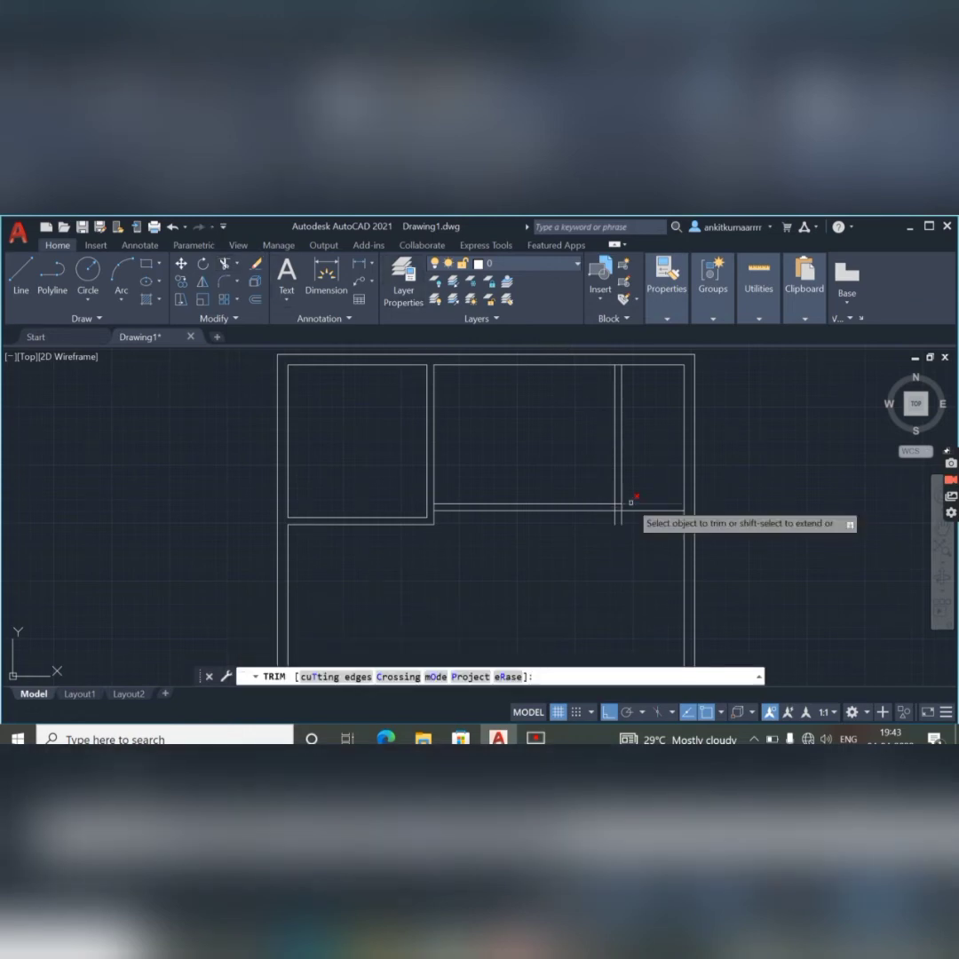
{"action": "scroll", "coordinate": [633, 504], "scroll_direction": "up", "scroll_amount": 4}
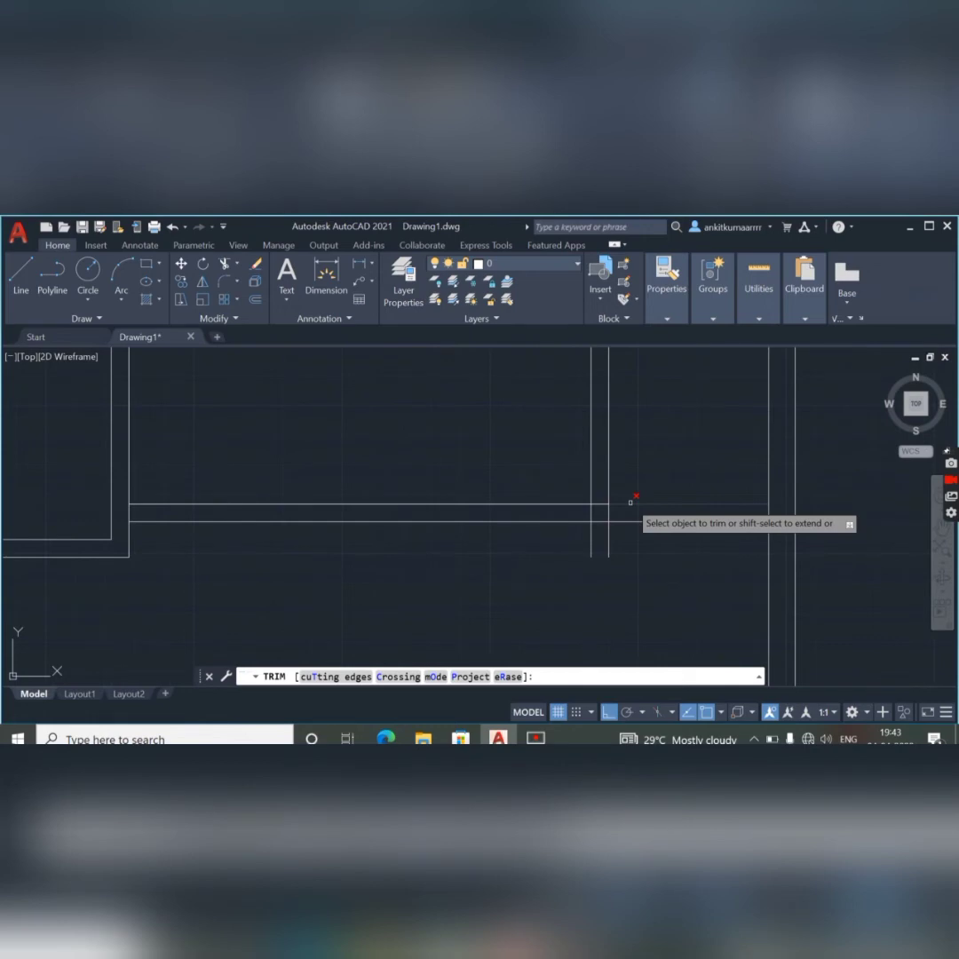
{"action": "left_click", "coordinate": [630, 502]}
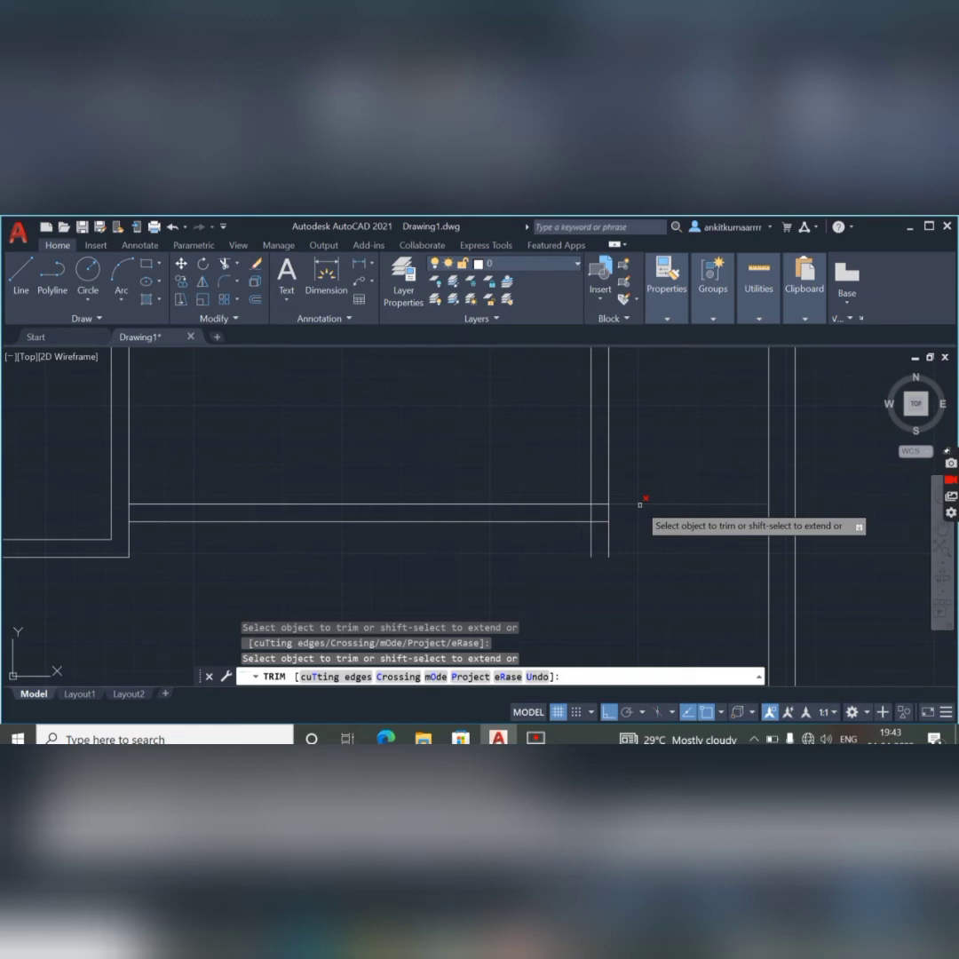
{"action": "left_click", "coordinate": [604, 531]}
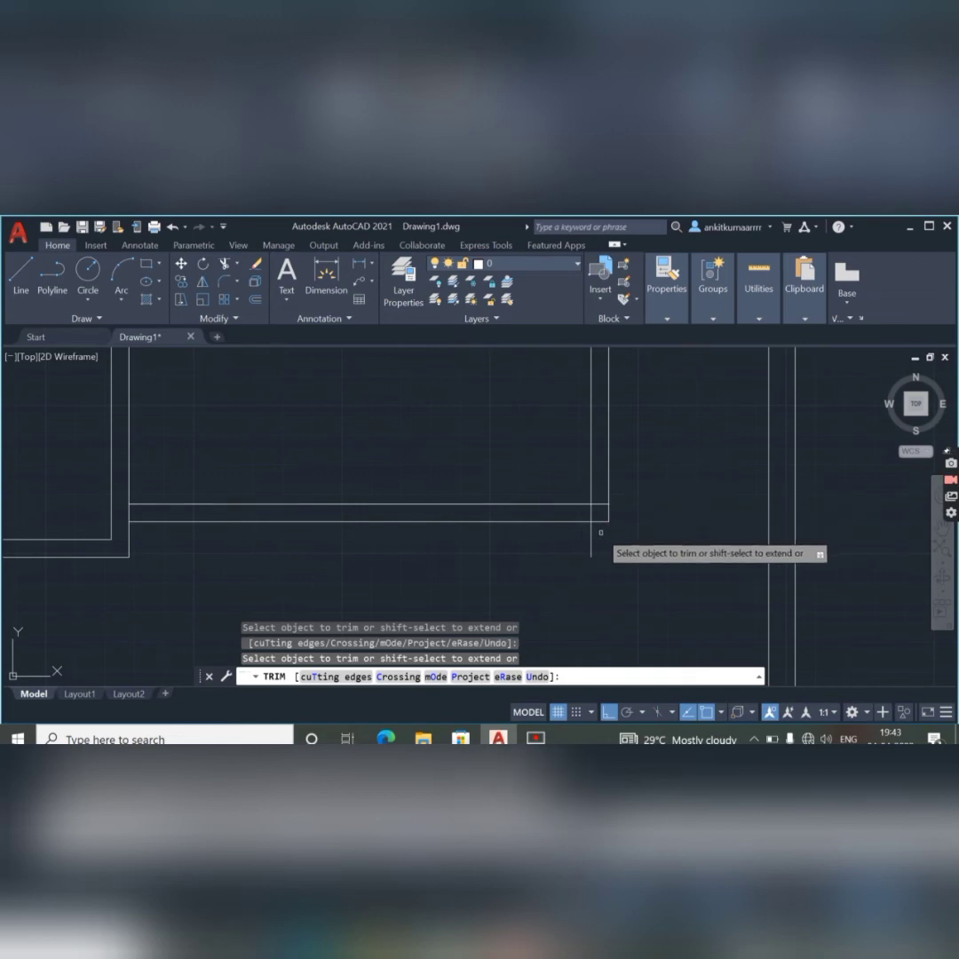
{"action": "left_click", "coordinate": [593, 531]}
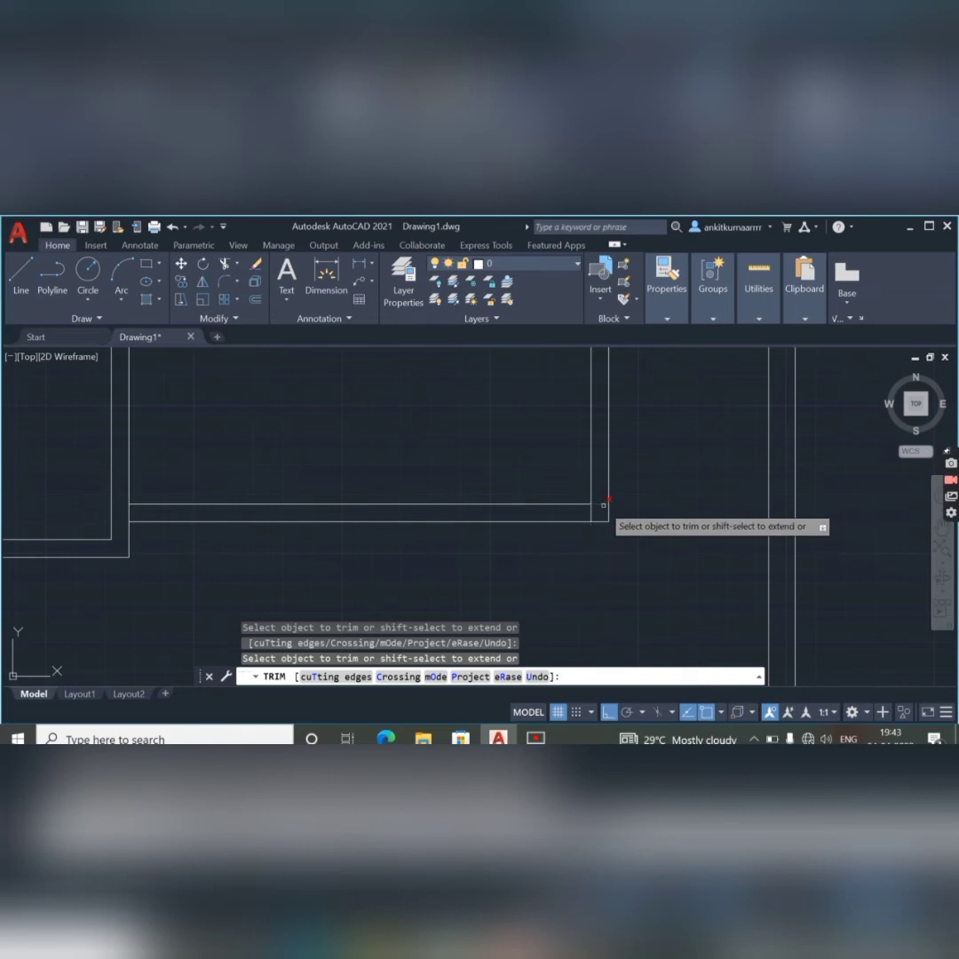
{"action": "left_click", "coordinate": [602, 504]}
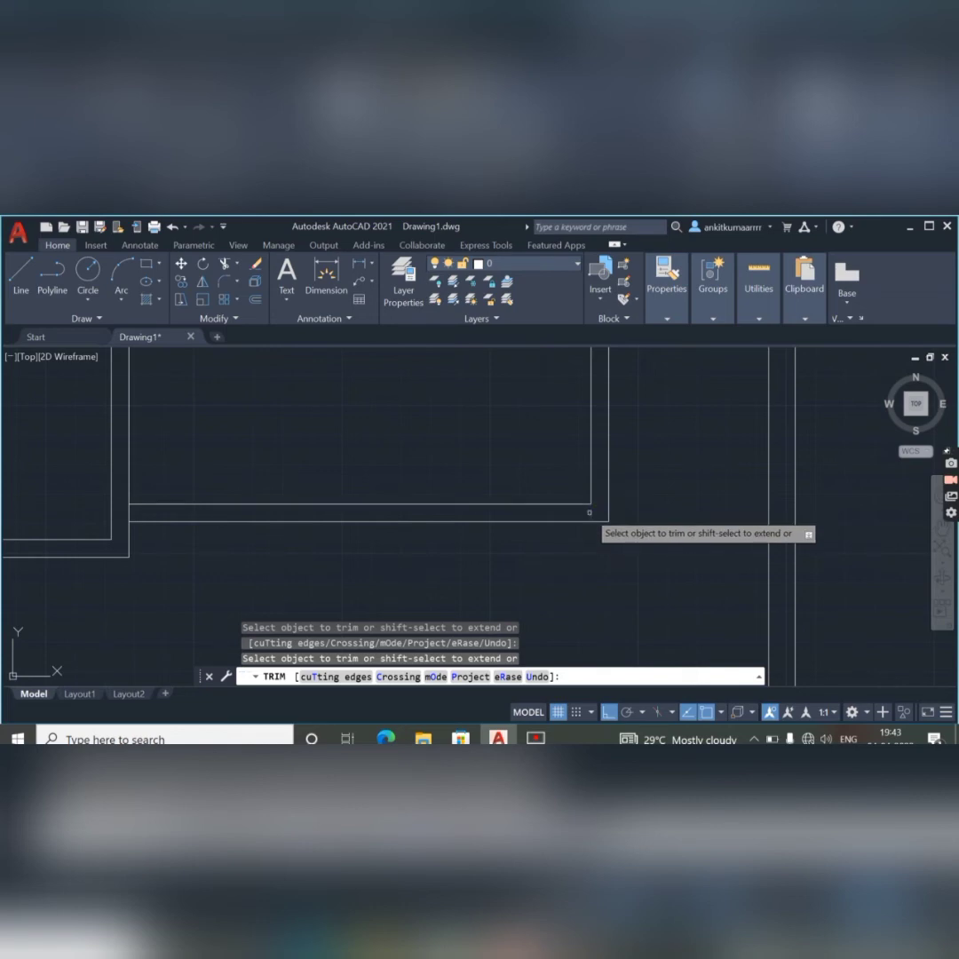
Step: Trim the short line closing off the second room's lower partition where it meets the first room's right wall
{"action": "scroll", "coordinate": [589, 512], "scroll_direction": "down", "scroll_amount": 2}
{"action": "scroll", "coordinate": [410, 509], "scroll_direction": "up", "scroll_amount": 3}
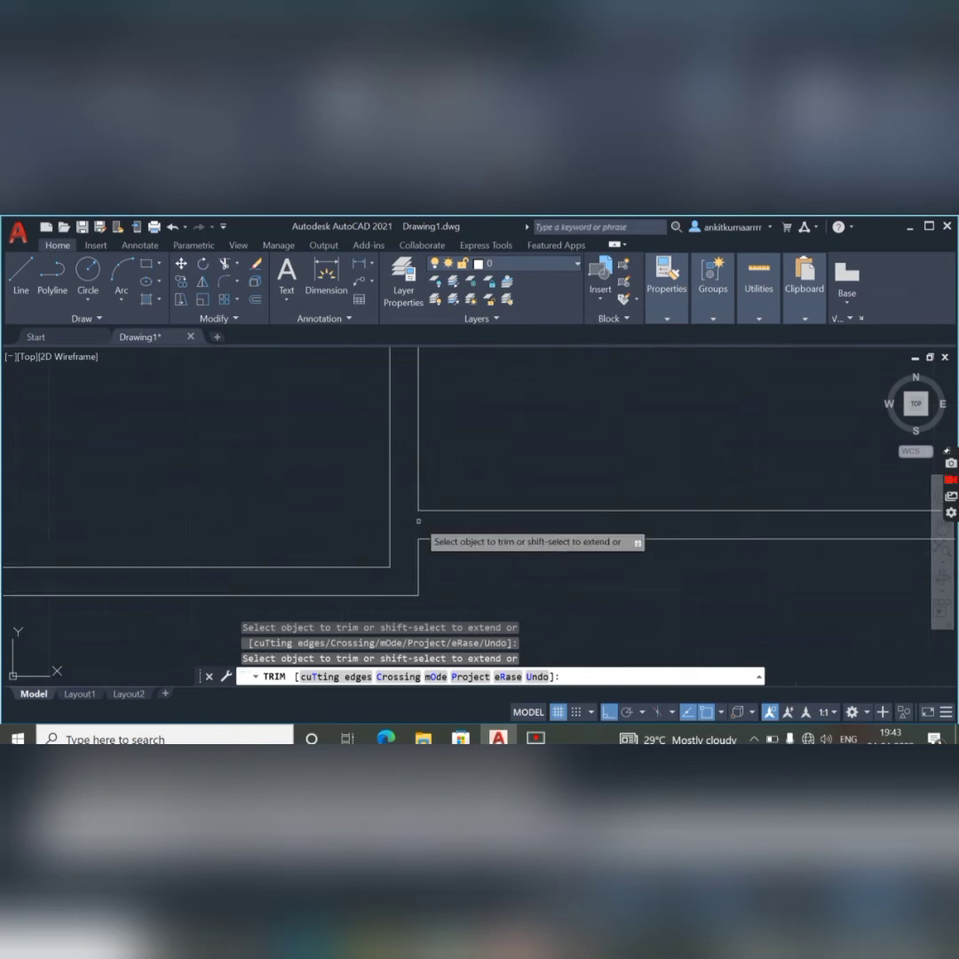
{"action": "left_click", "coordinate": [419, 520]}
{"action": "scroll", "coordinate": [424, 510], "scroll_direction": "down", "scroll_amount": 2}
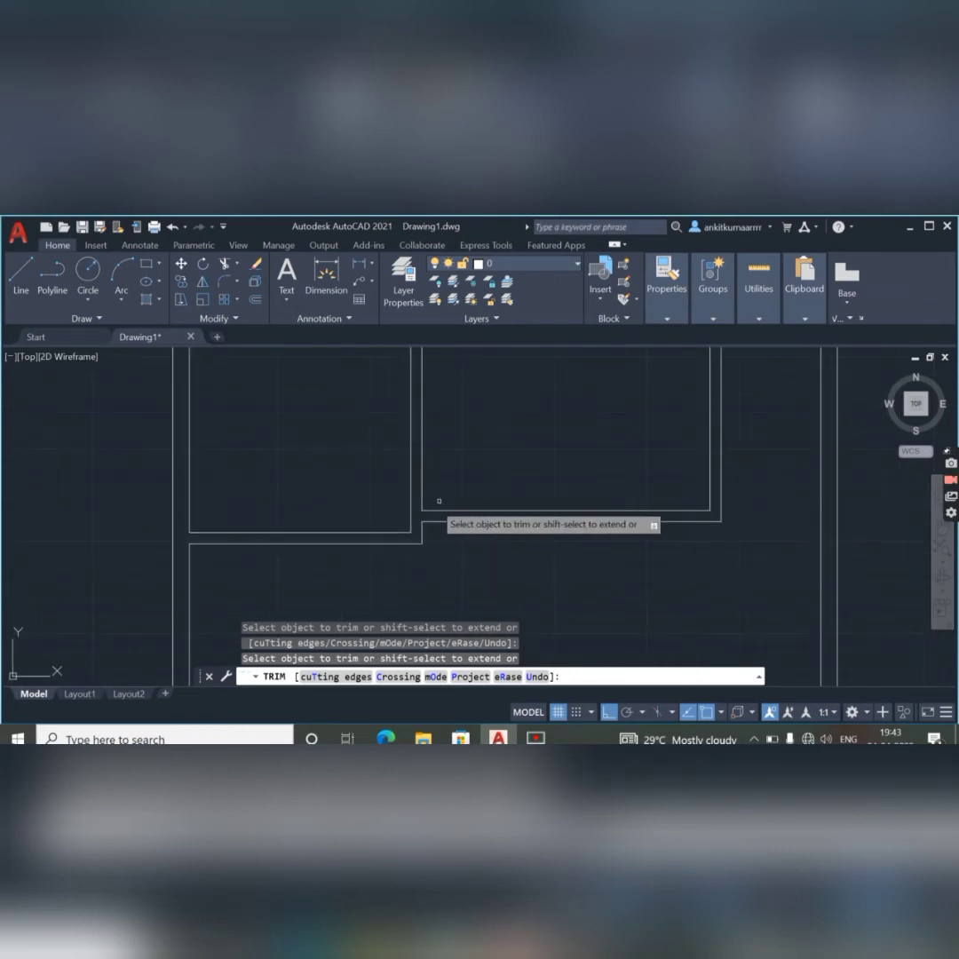
{"action": "scroll", "coordinate": [550, 446], "scroll_direction": "down", "scroll_amount": 2}
{"action": "scroll", "coordinate": [552, 449], "scroll_direction": "up", "scroll_amount": 1}
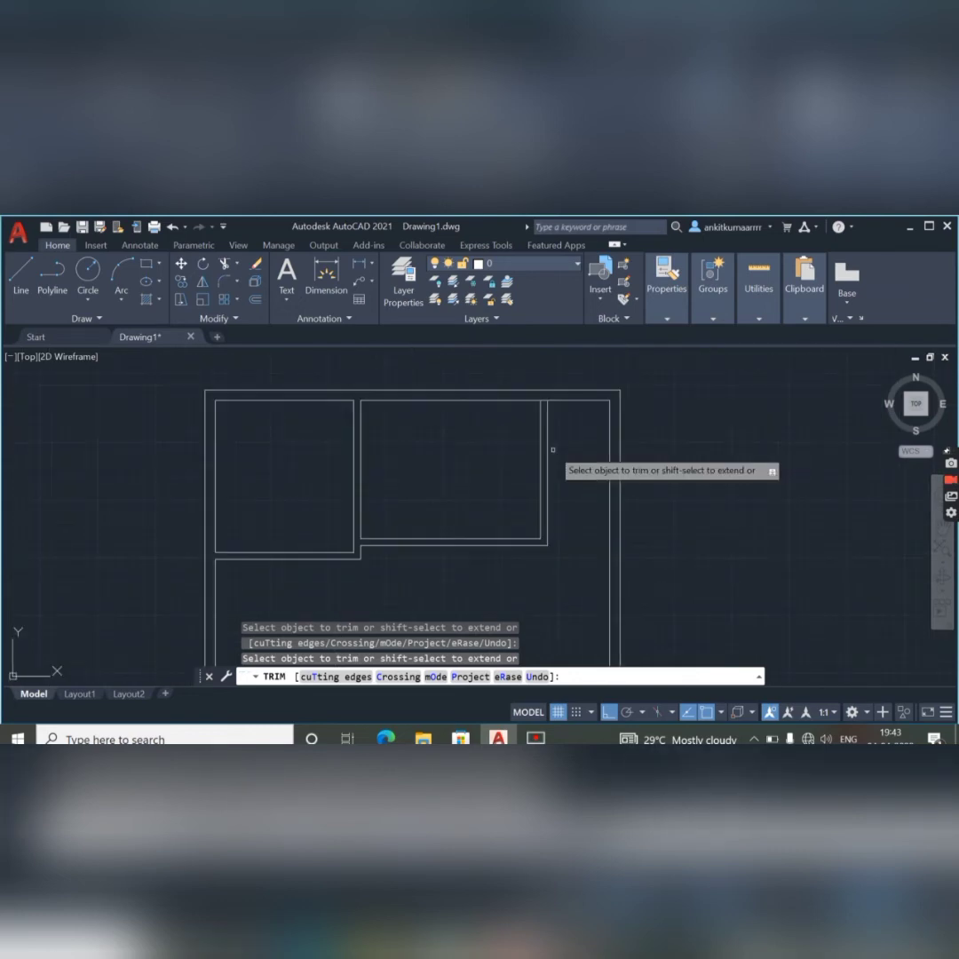
{"action": "right_click", "coordinate": [657, 387]}
{"action": "left_click", "coordinate": [672, 395]}
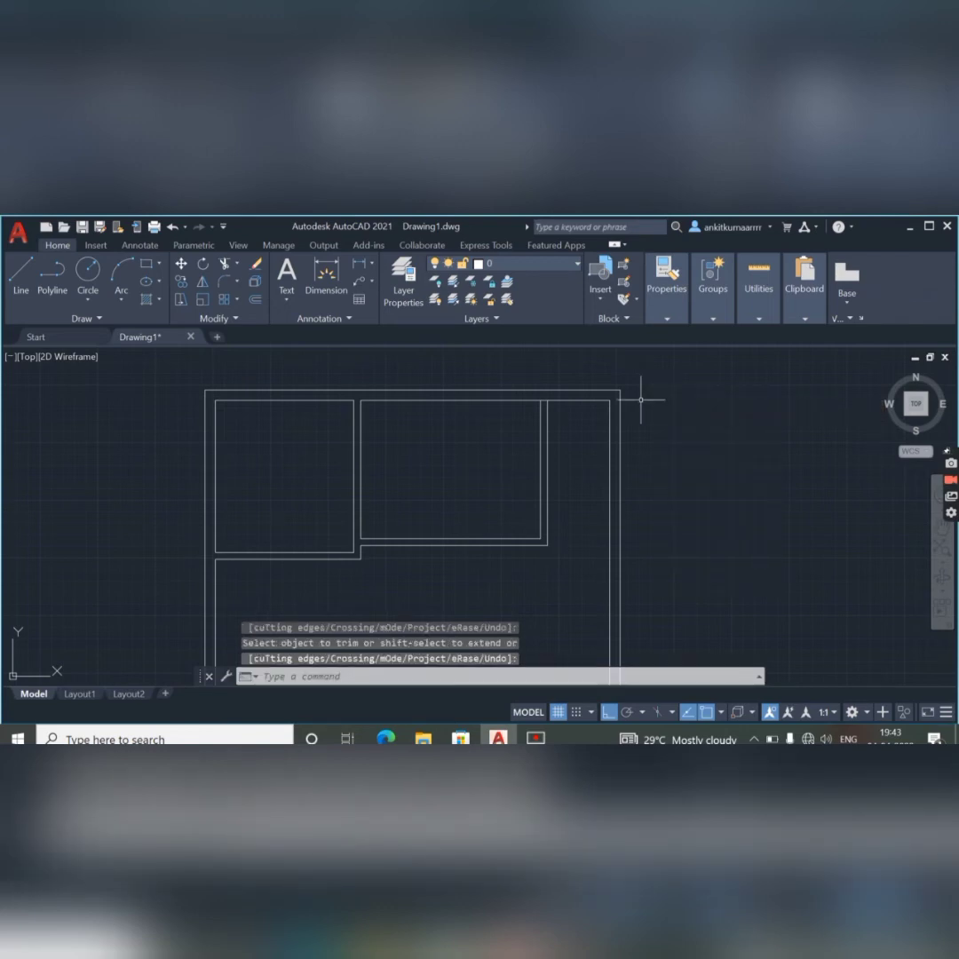
Step: Check the second room's inner width and depth with the Quick measure tool
{"action": "scroll", "coordinate": [625, 416], "scroll_direction": "down", "scroll_amount": 2}
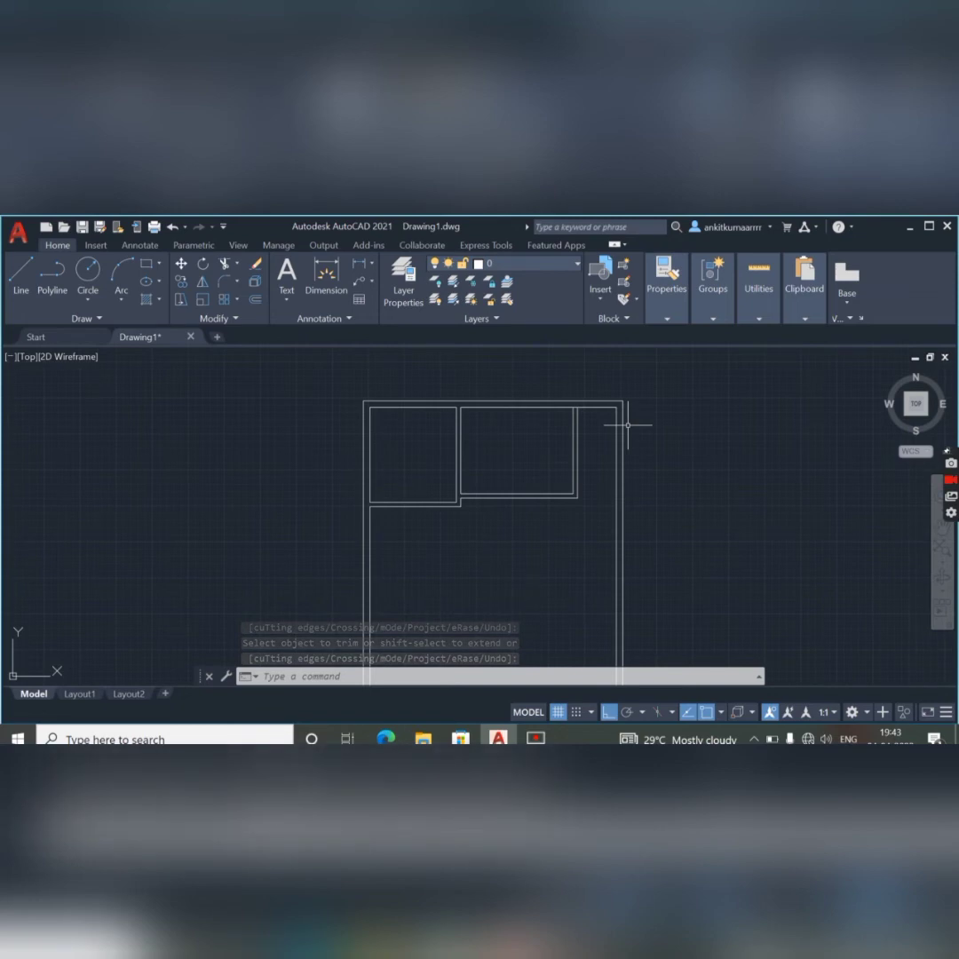
{"action": "left_click", "coordinate": [758, 318]}
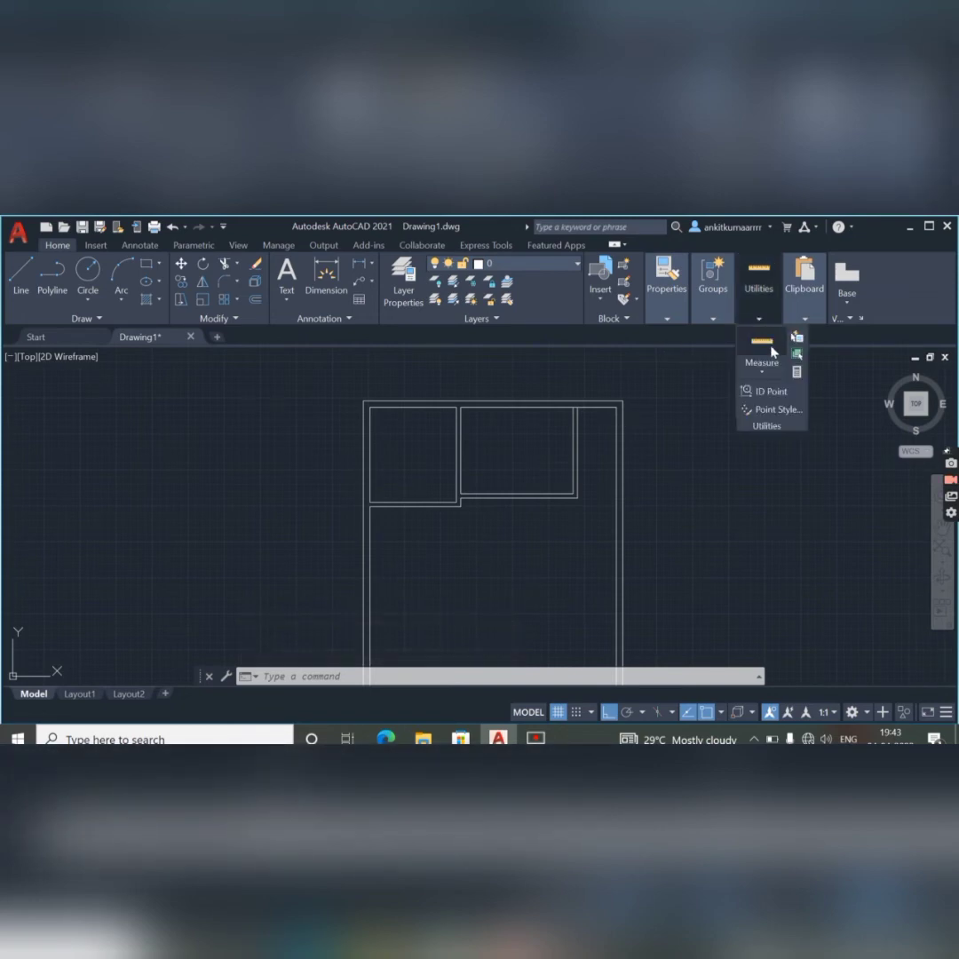
{"action": "left_click", "coordinate": [764, 377]}
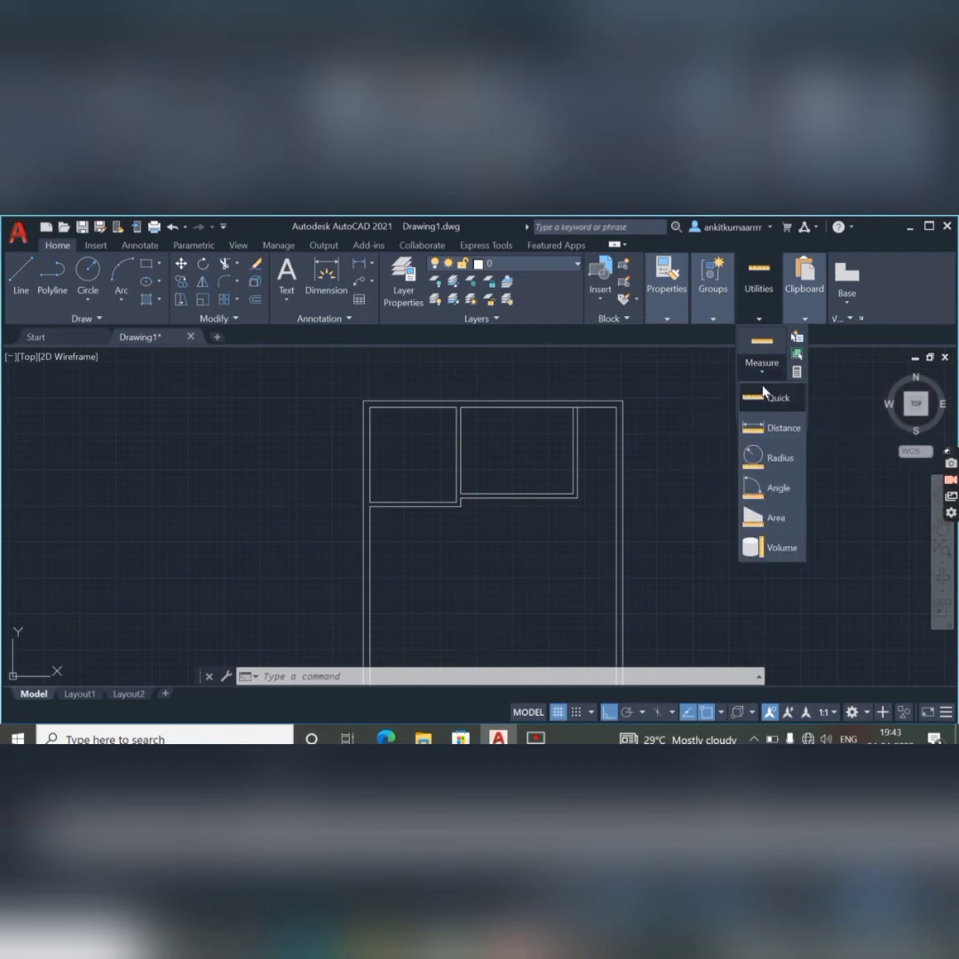
{"action": "left_click", "coordinate": [769, 396]}
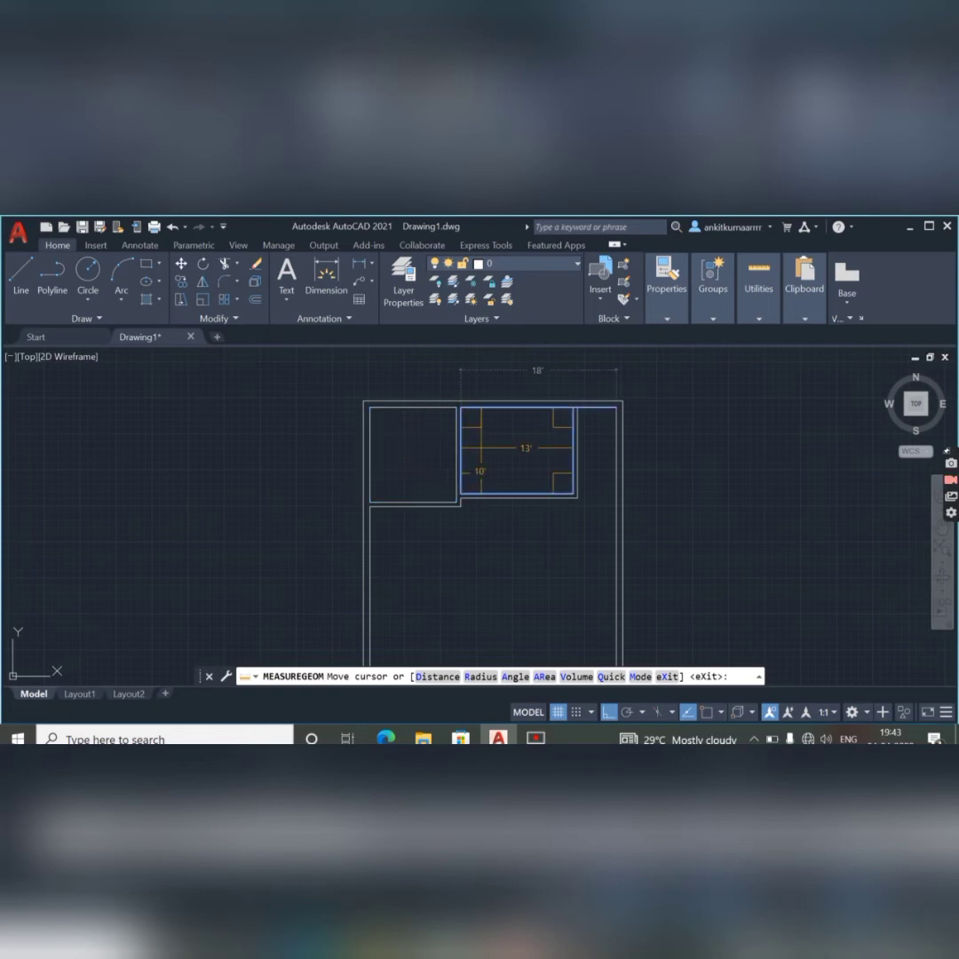
Step: End the Quick measurement of the second room
{"action": "right_click", "coordinate": [486, 453]}
{"action": "left_click", "coordinate": [502, 456]}
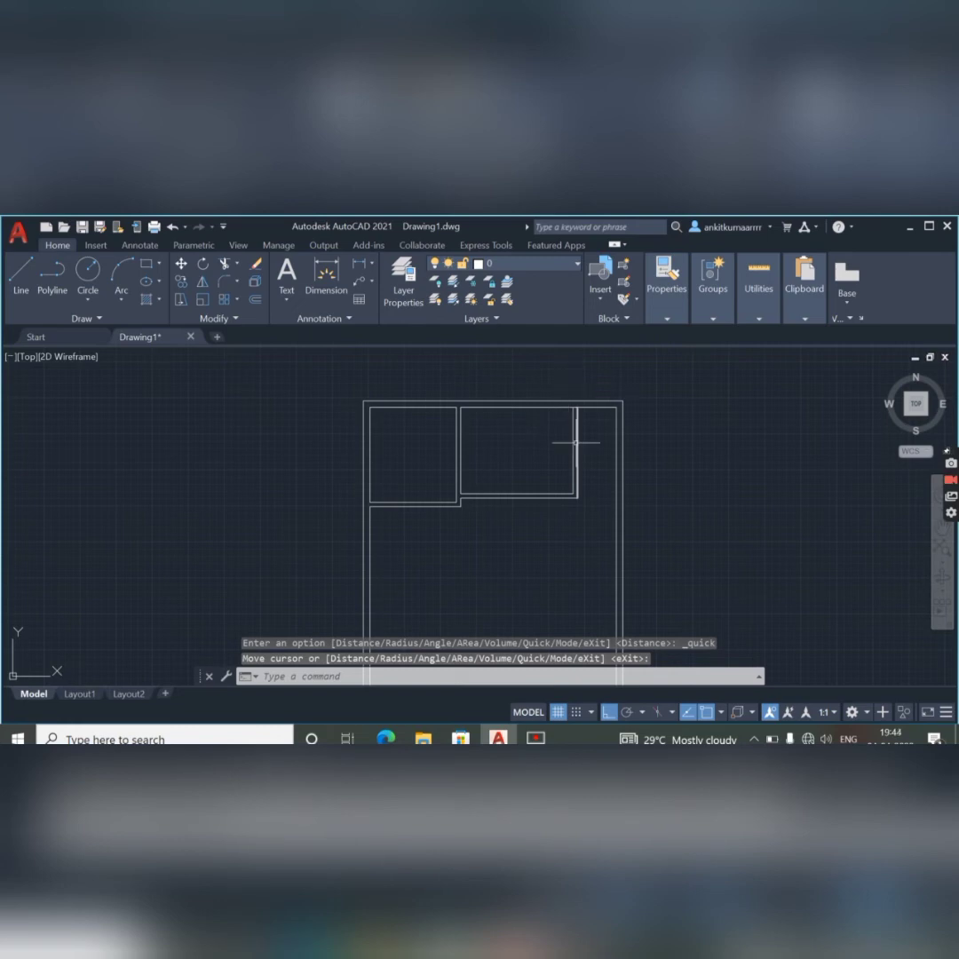
{"action": "scroll", "coordinate": [574, 442], "scroll_direction": "up", "scroll_amount": 2}
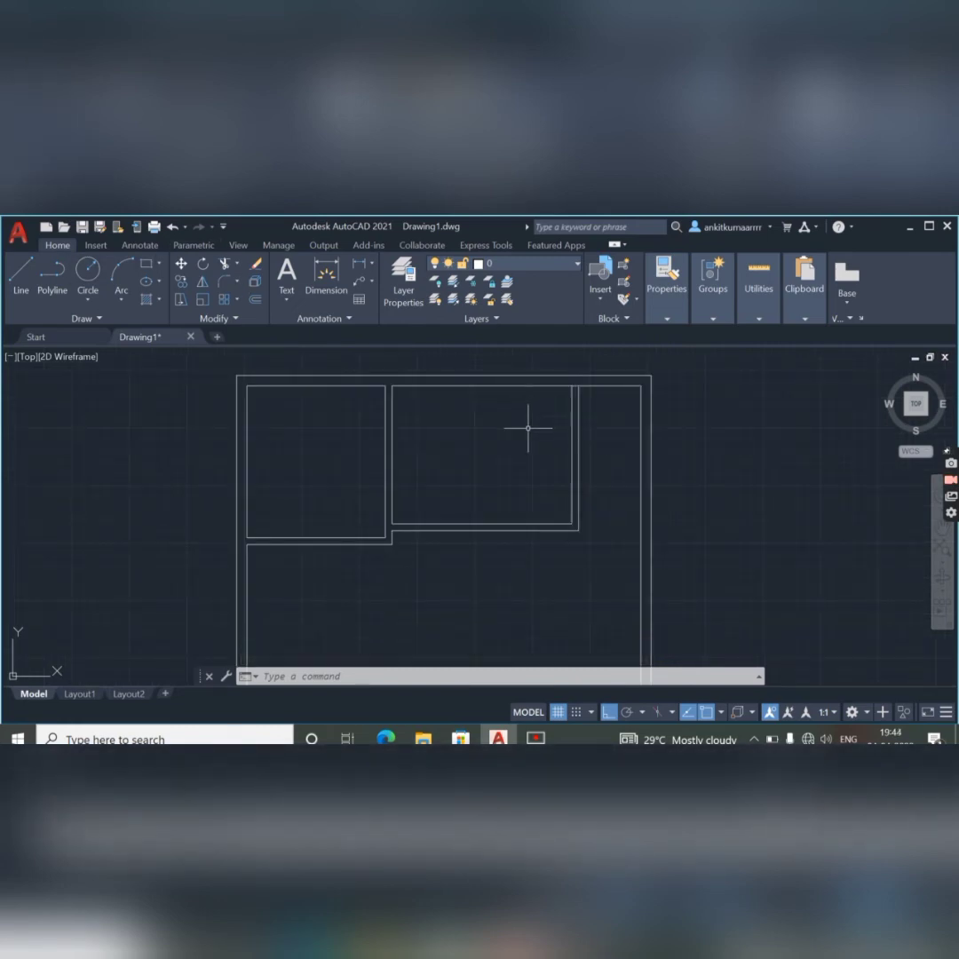
{"action": "type", "text": "OF"}
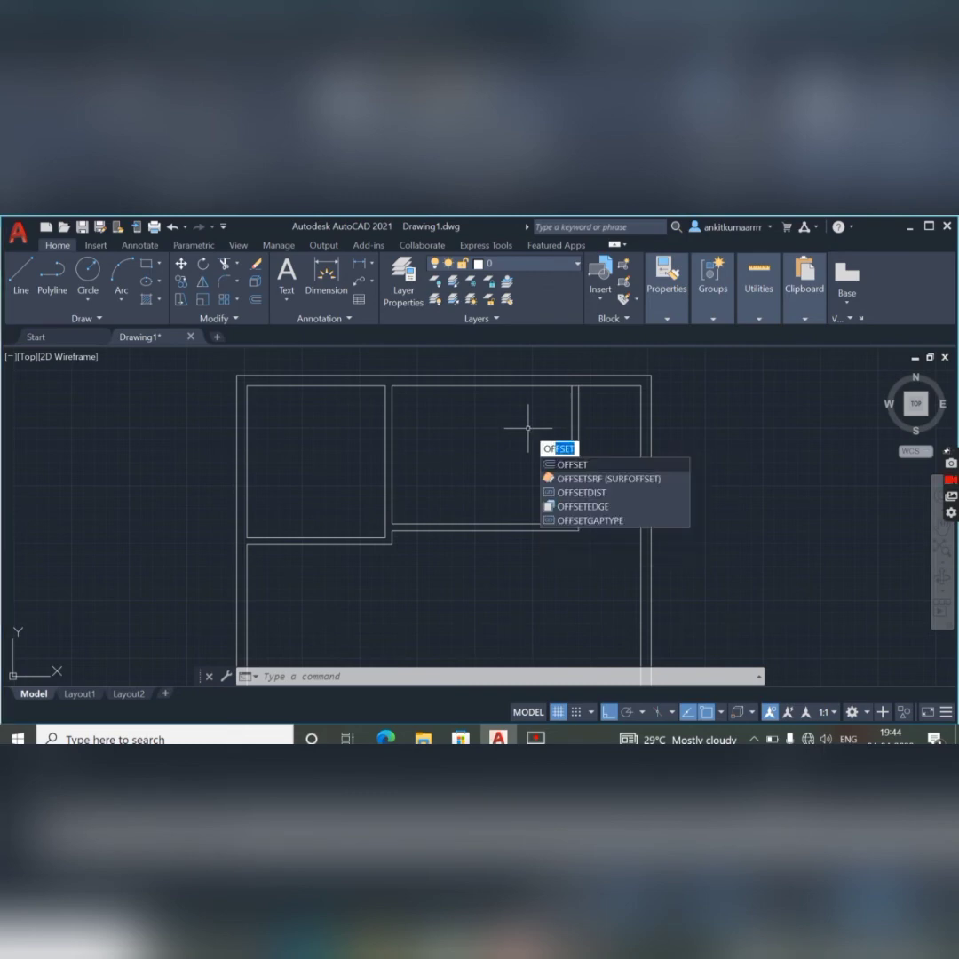
{"action": "key", "text": "Return"}
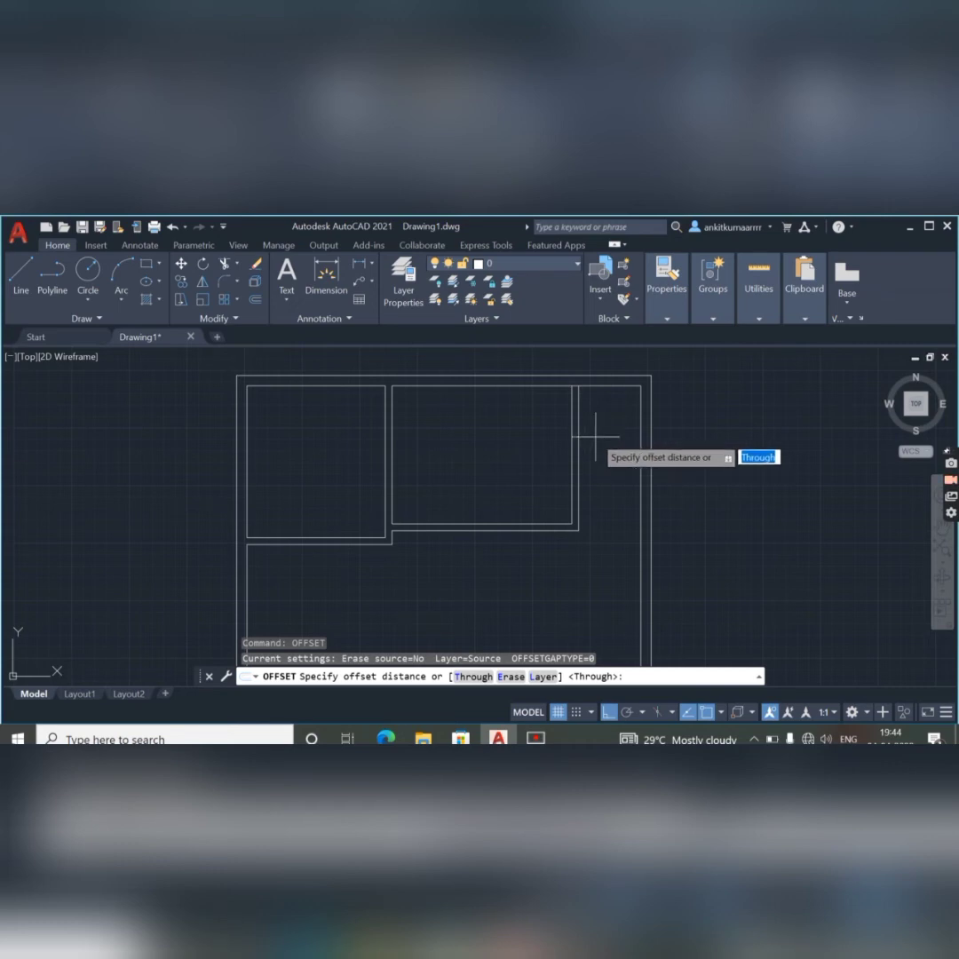
{"action": "left_click", "coordinate": [21, 275]}
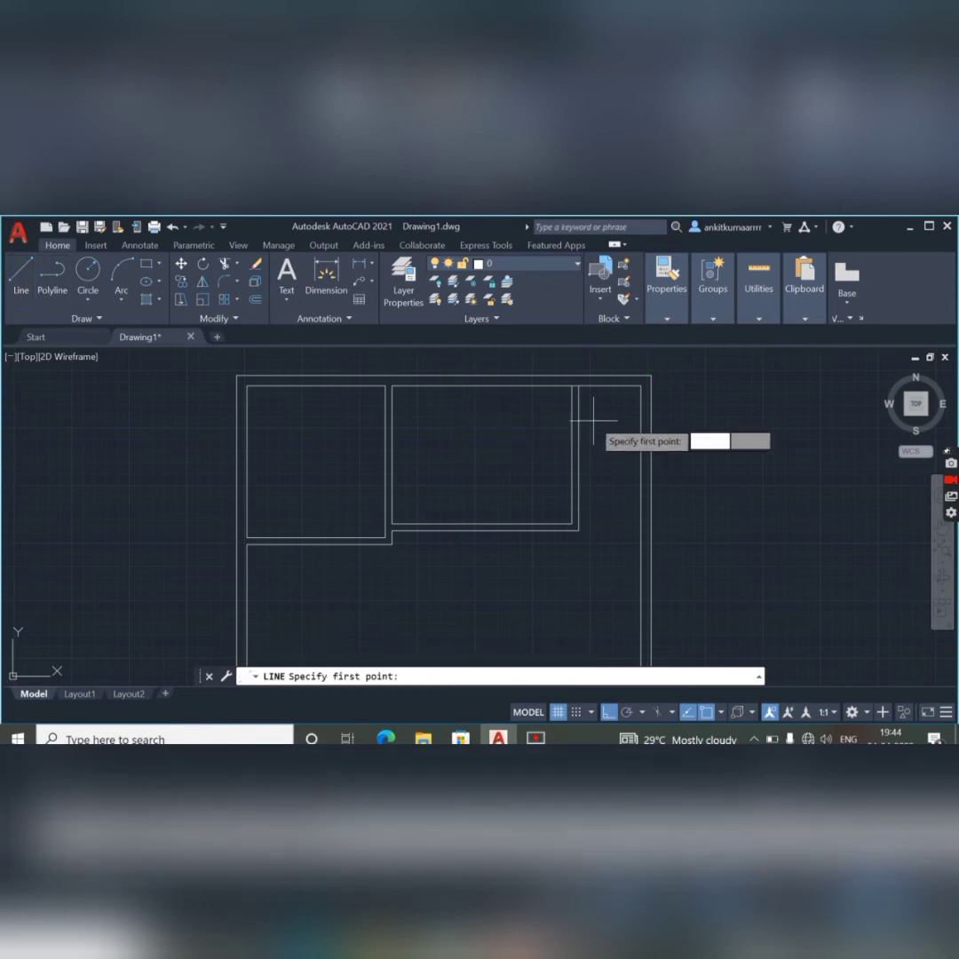
{"action": "scroll", "coordinate": [608, 441], "scroll_direction": "up", "scroll_amount": 2}
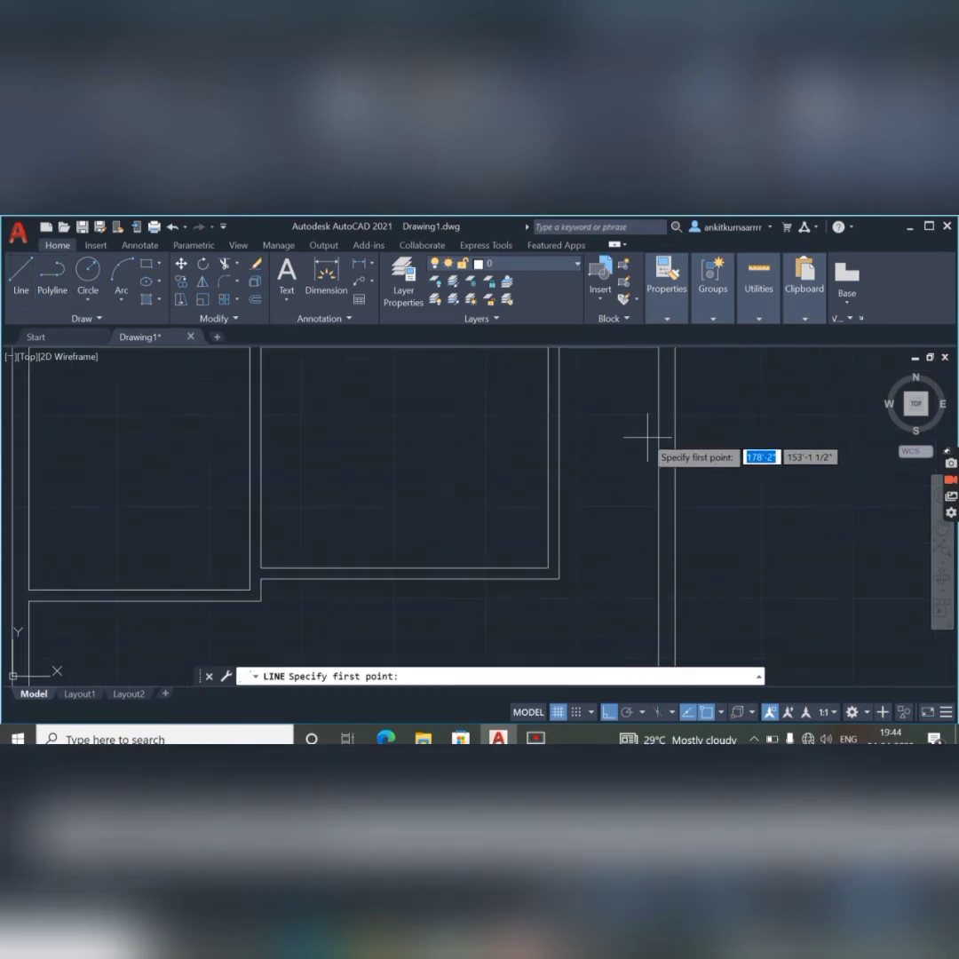
{"action": "scroll", "coordinate": [641, 438], "scroll_direction": "down", "scroll_amount": 2}
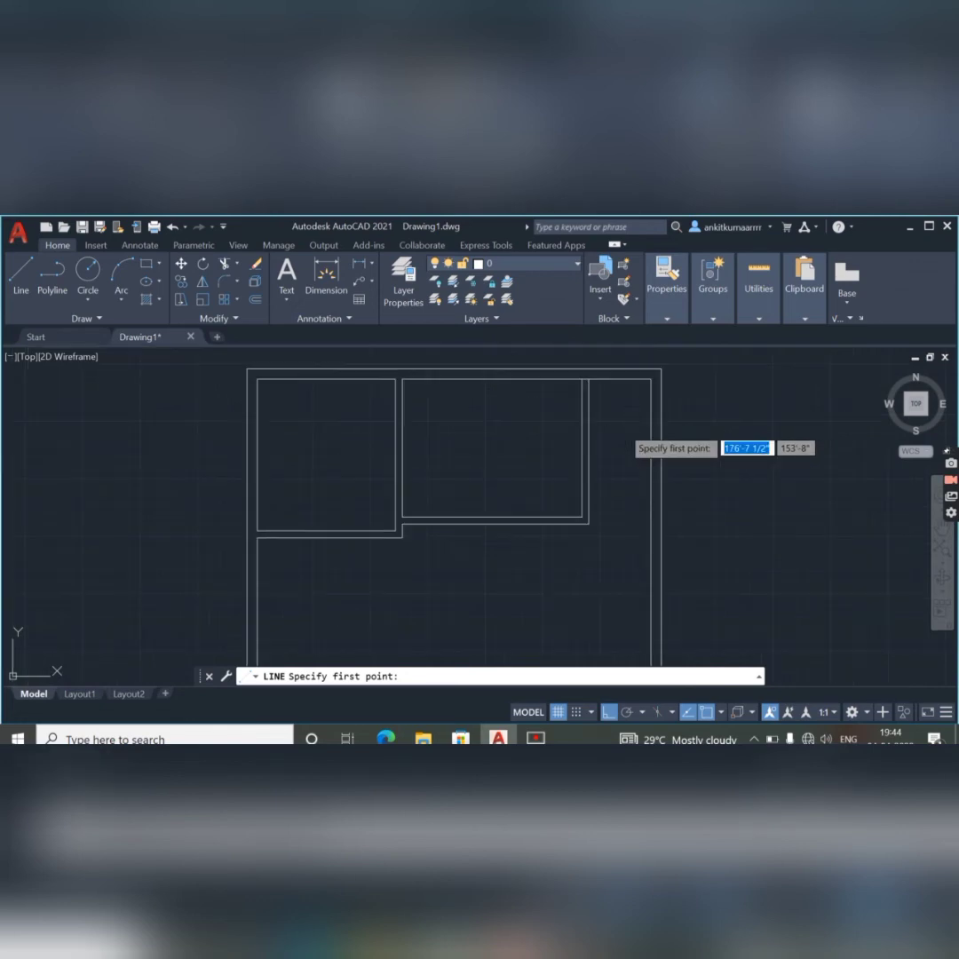
{"action": "left_click", "coordinate": [622, 429]}
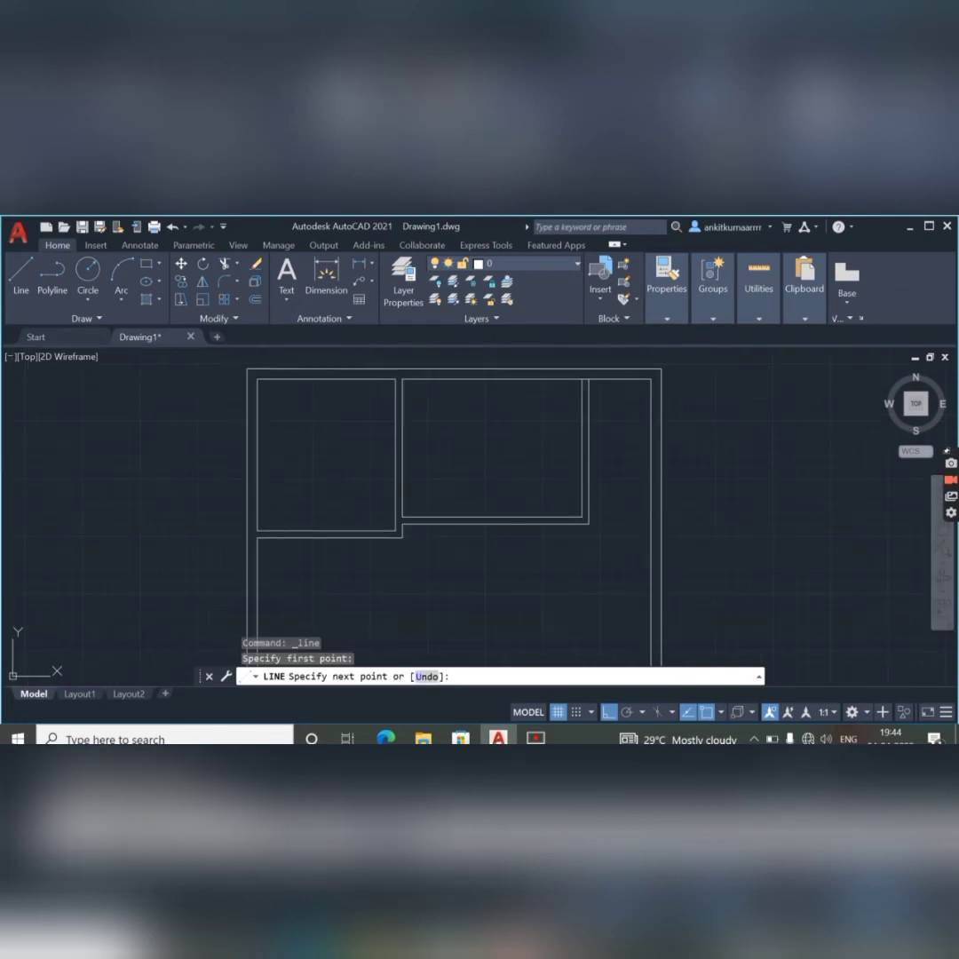
{"action": "key", "text": "Escape"}
Step: Offset the inner top wall line 7' downward to set the depth of the third room in the upper-right corner
{"action": "type", "text": "off"}
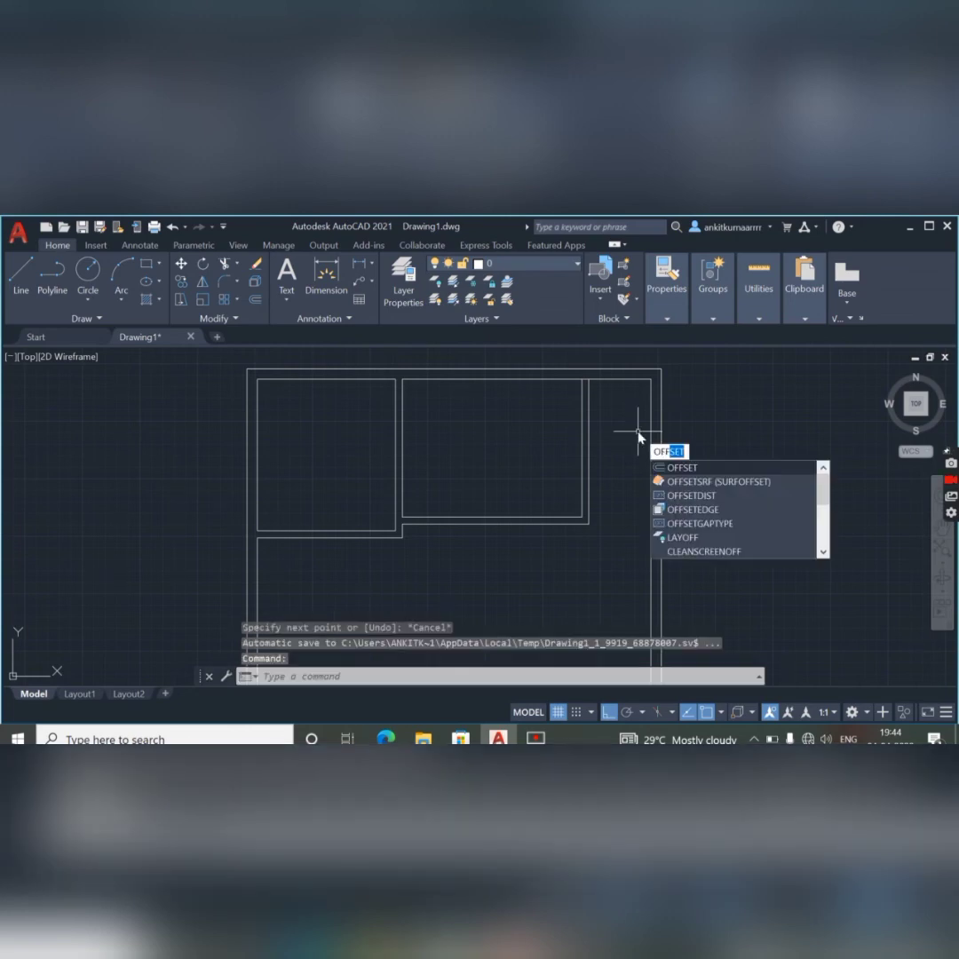
{"action": "key", "text": "Return"}
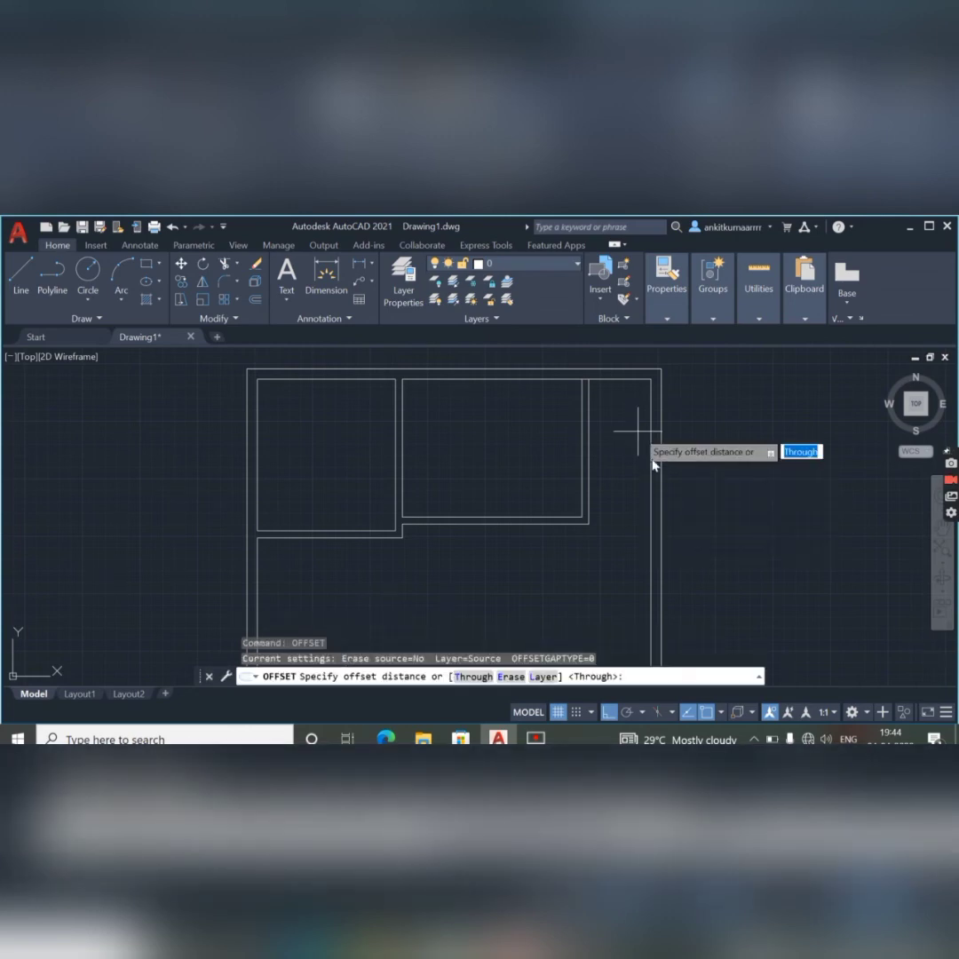
{"action": "key", "text": "Return"}
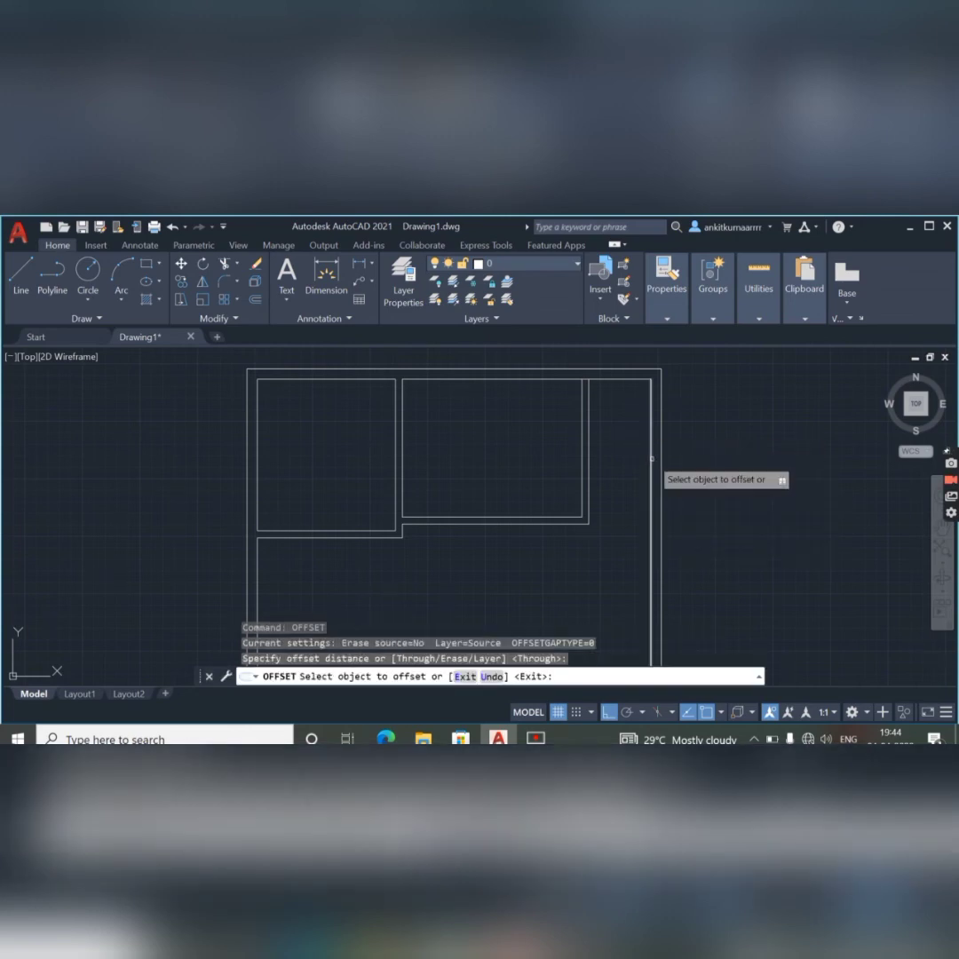
{"action": "left_click", "coordinate": [624, 379]}
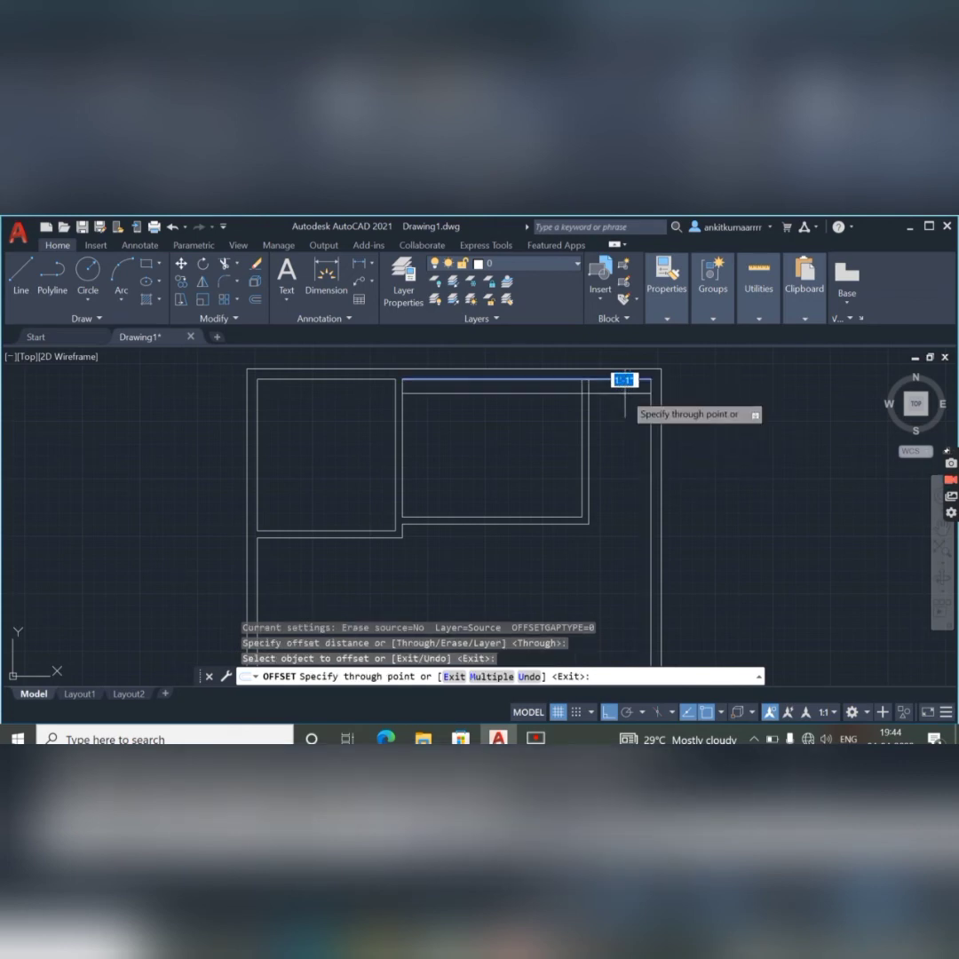
{"action": "type", "text": "7"}
{"action": "key", "text": "Return"}
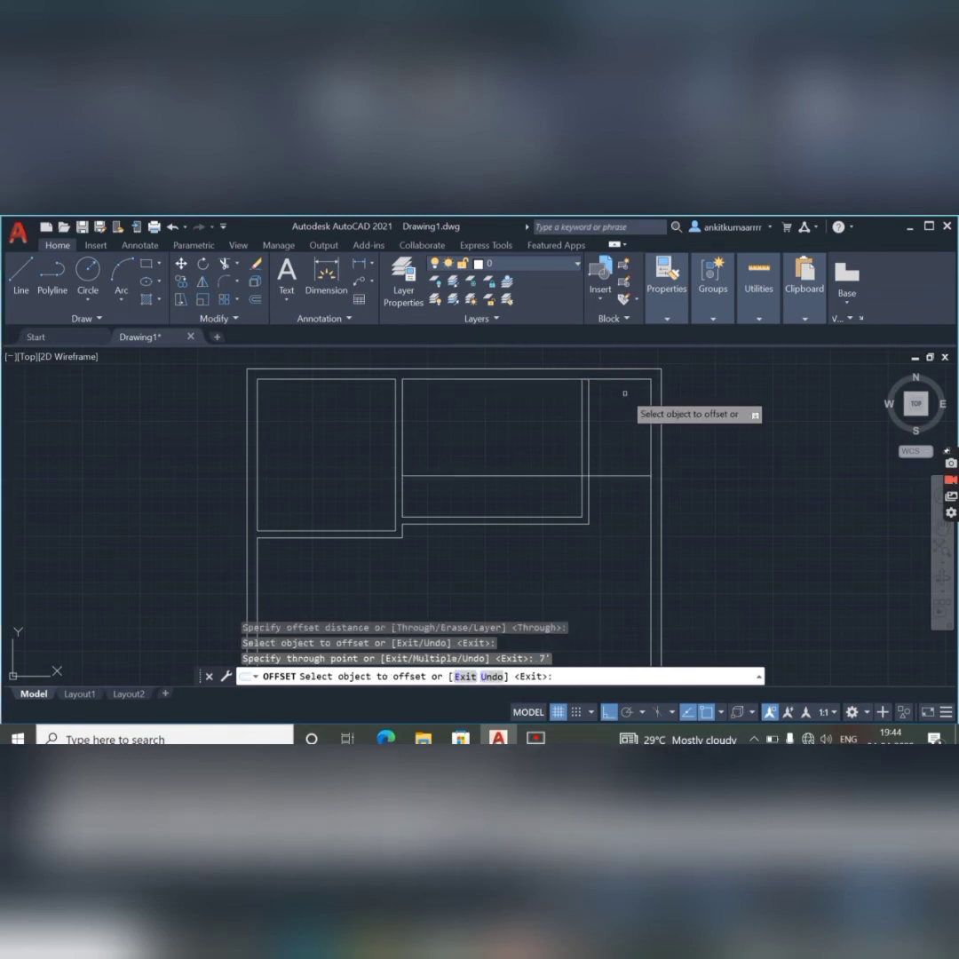
Step: Offset the third room's lower boundary line 6" downward to give the partition its thickness
{"action": "left_click", "coordinate": [622, 477]}
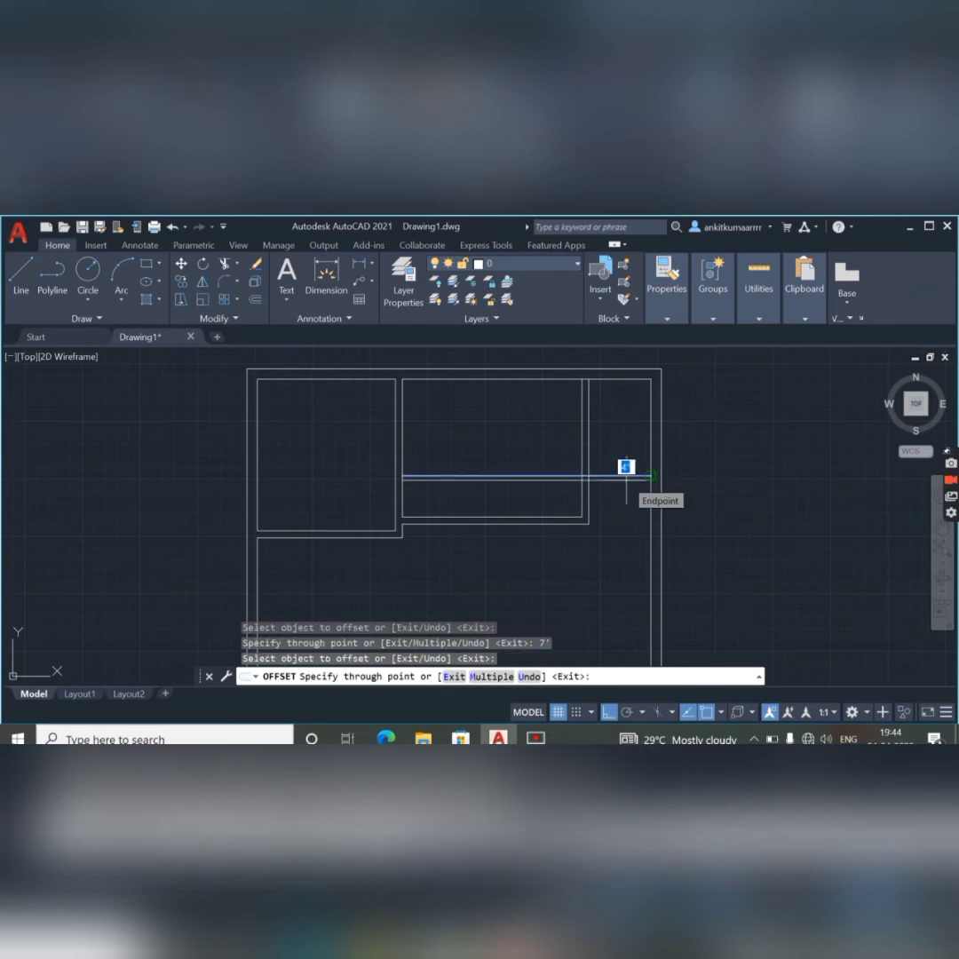
{"action": "type", "text": "6"}
{"action": "key", "text": "Return"}
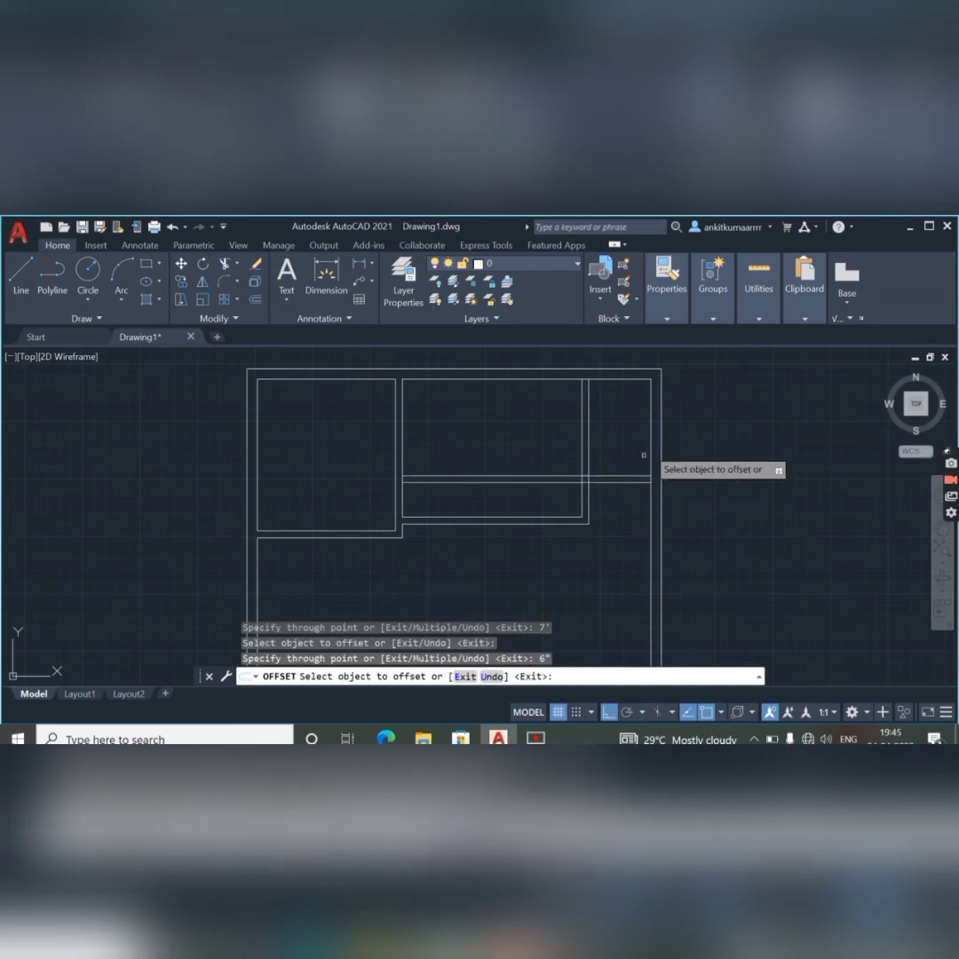
{"action": "right_click", "coordinate": [683, 421]}
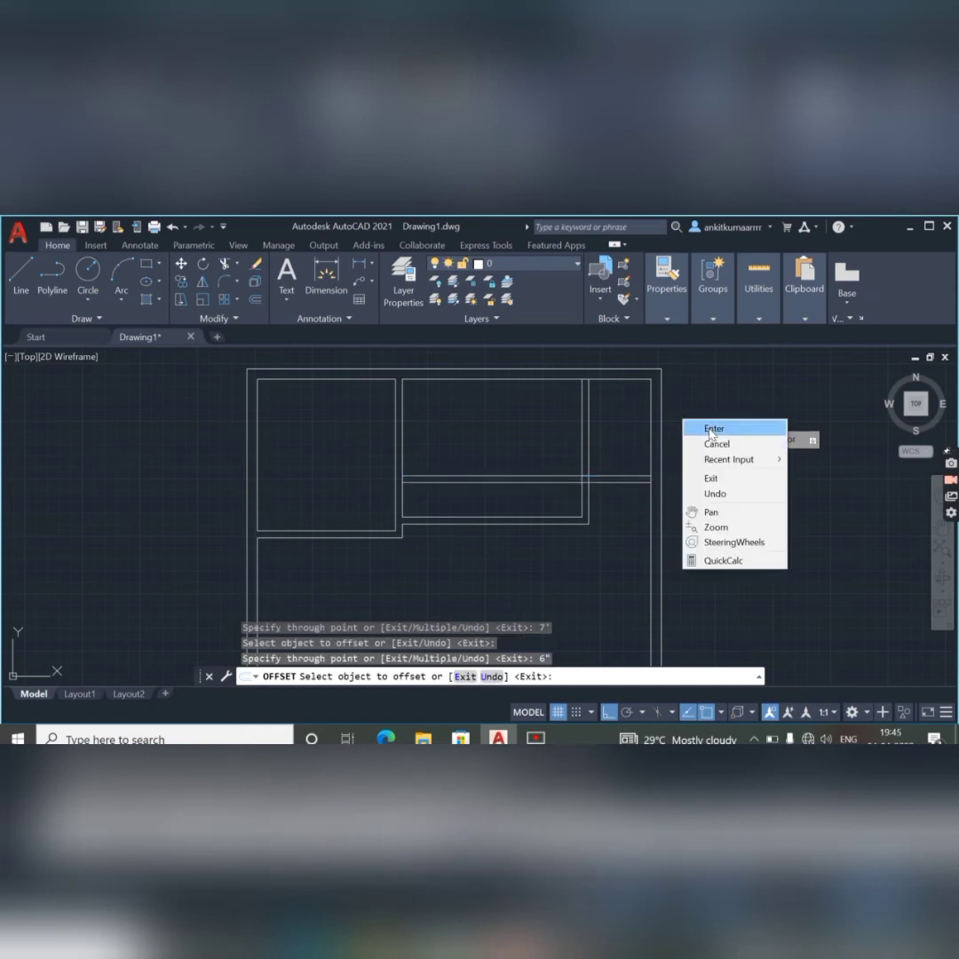
{"action": "left_click", "coordinate": [713, 428]}
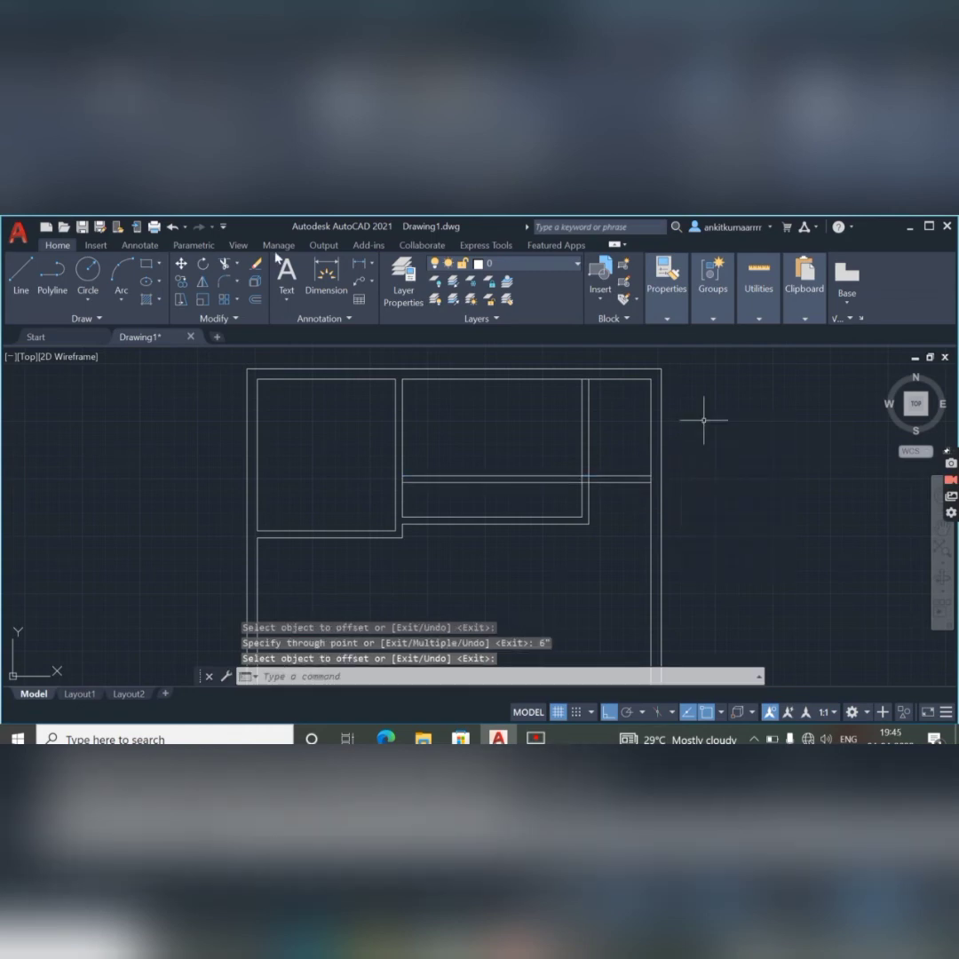
Step: Trim the third room's partition lines where they run through the second room and its right partition wall
{"action": "left_click", "coordinate": [227, 264]}
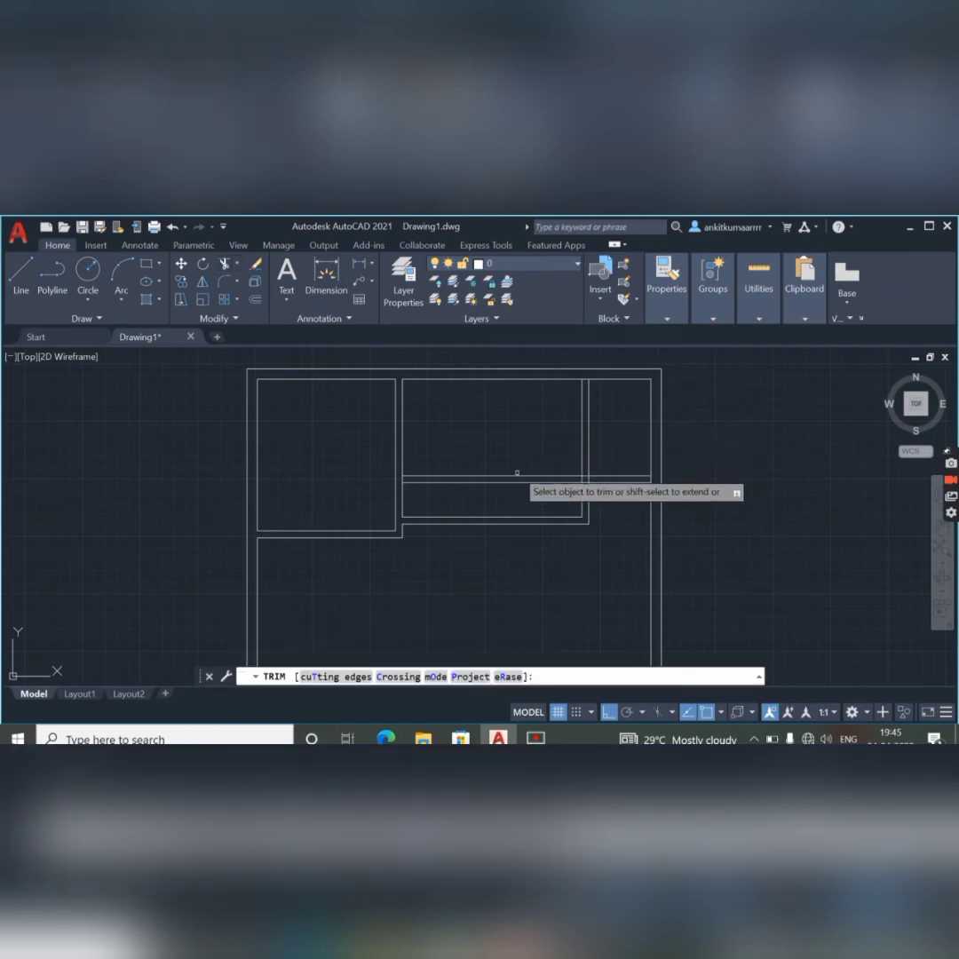
{"action": "left_click_drag", "start_coordinate": [519, 470], "coordinate": [509, 490]}
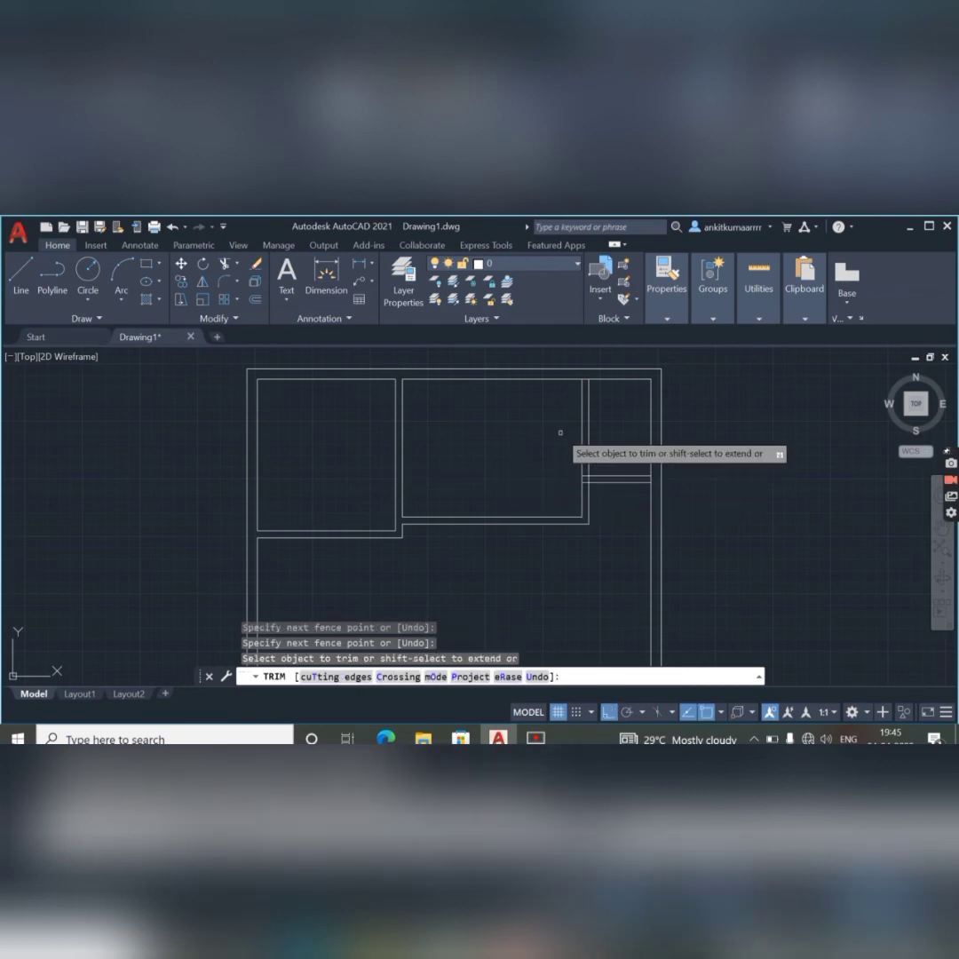
{"action": "scroll", "coordinate": [593, 475], "scroll_direction": "up", "scroll_amount": 6}
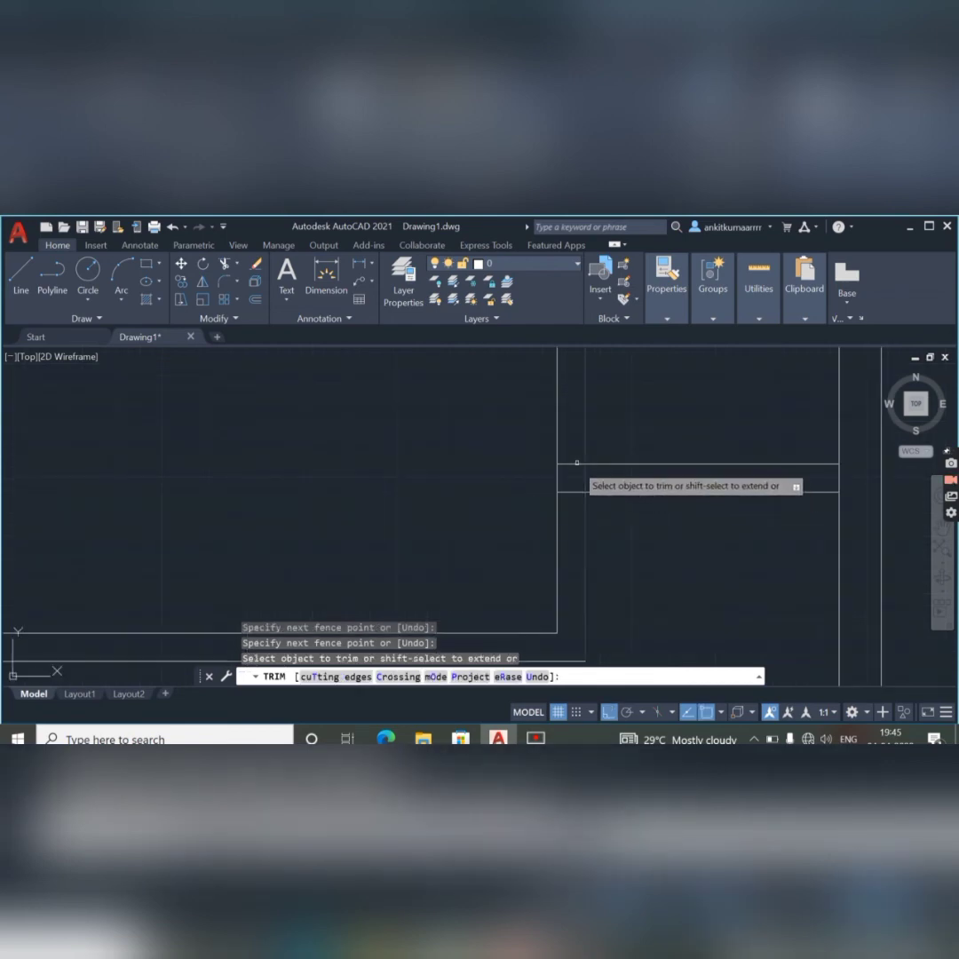
{"action": "left_click_drag", "start_coordinate": [574, 454], "coordinate": [571, 496]}
{"action": "right_click", "coordinate": [572, 496]}
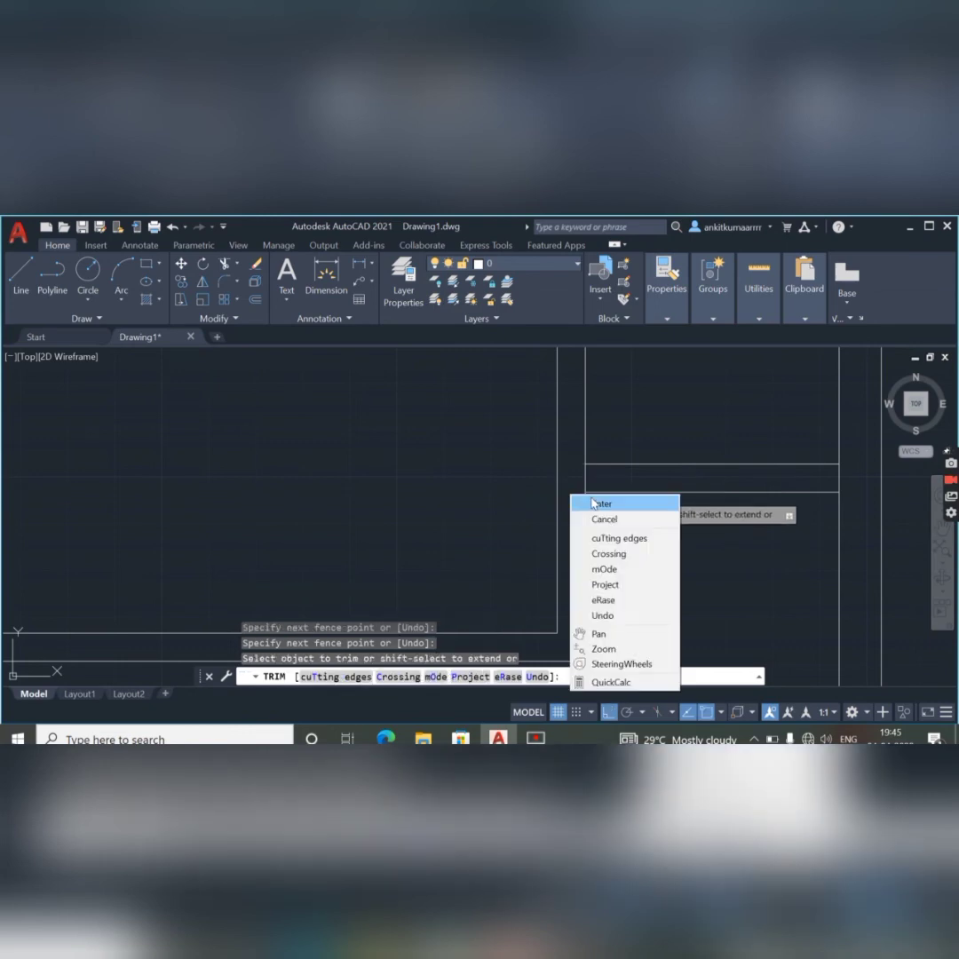
{"action": "left_click", "coordinate": [572, 500]}
{"action": "scroll", "coordinate": [562, 466], "scroll_direction": "down", "scroll_amount": 5}
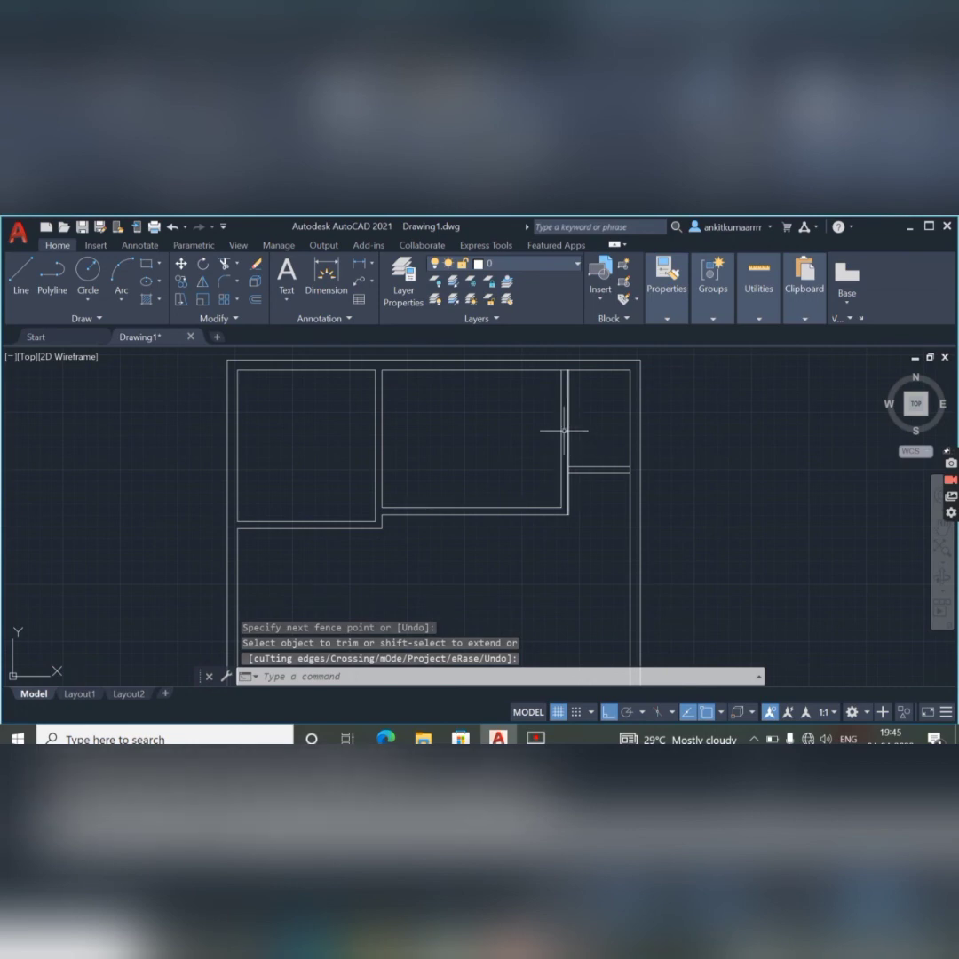
Step: Draw a vertical line about 1'-5" long downward from the first room's inner lower-right corner, crossing its lower partition
{"action": "scroll", "coordinate": [545, 411], "scroll_direction": "down", "scroll_amount": 4}
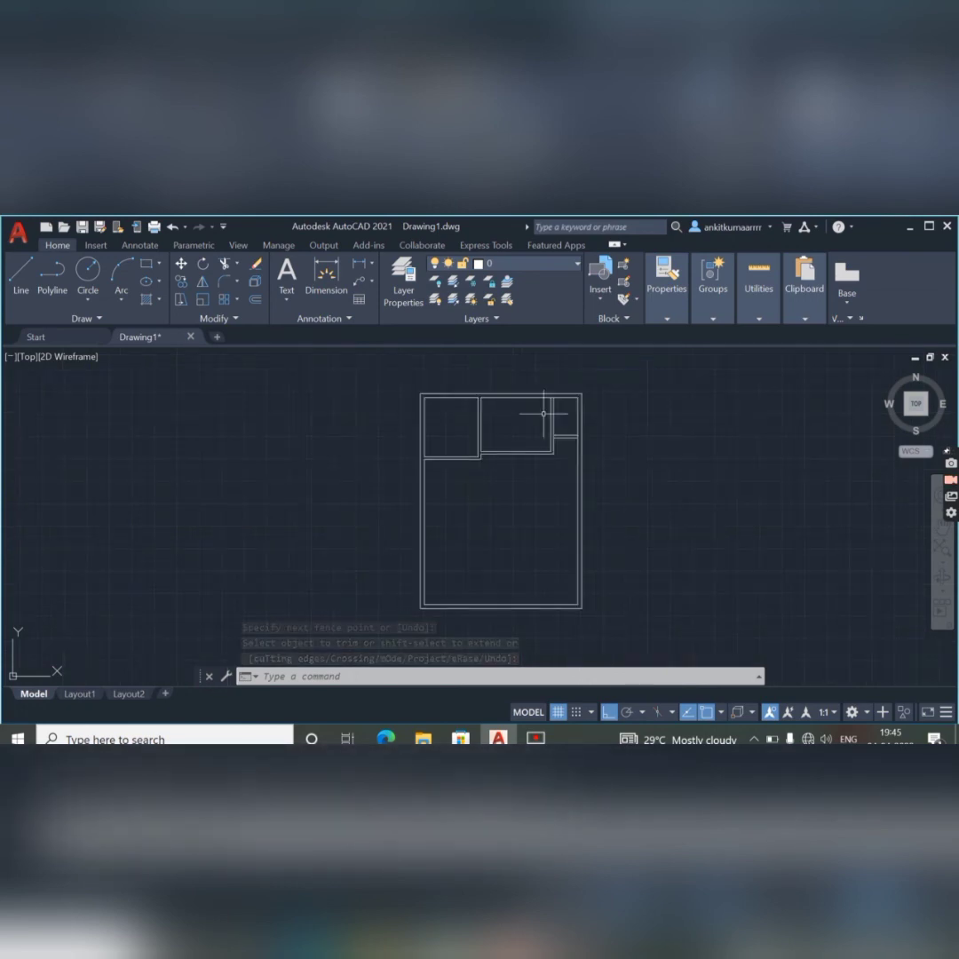
{"action": "scroll", "coordinate": [538, 444], "scroll_direction": "up", "scroll_amount": 5}
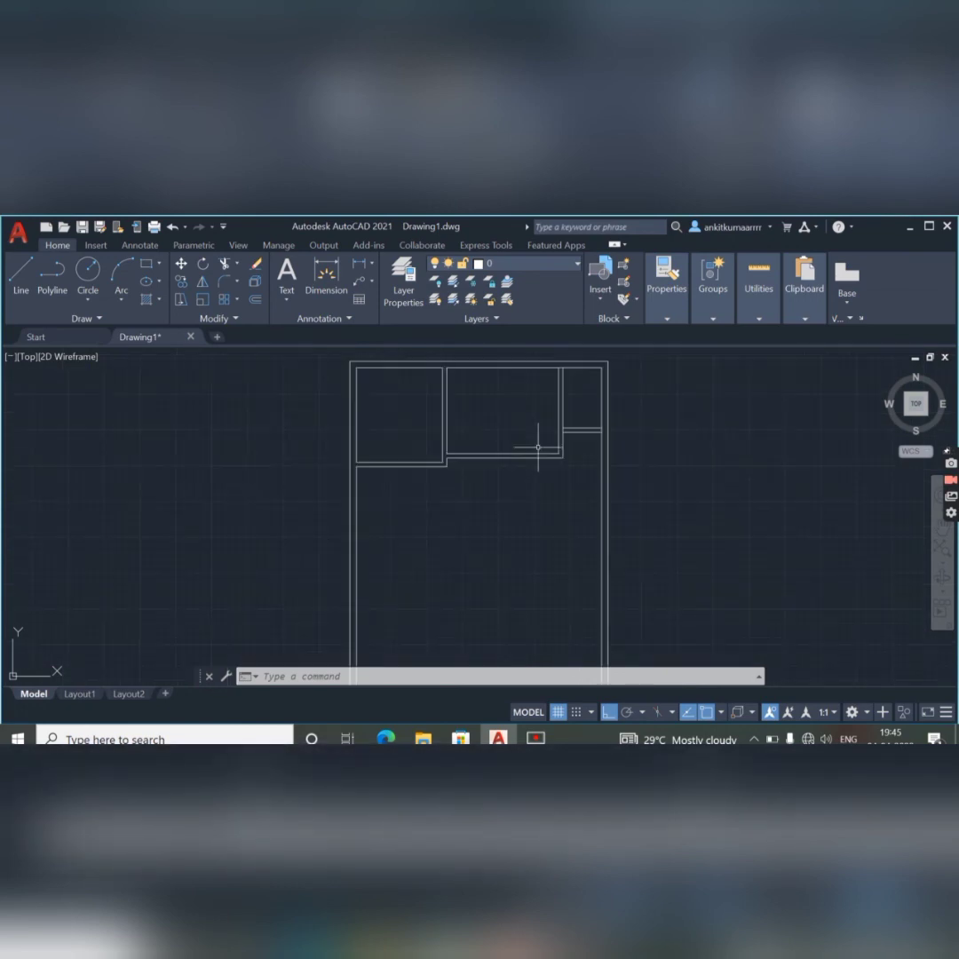
{"action": "left_click", "coordinate": [21, 283]}
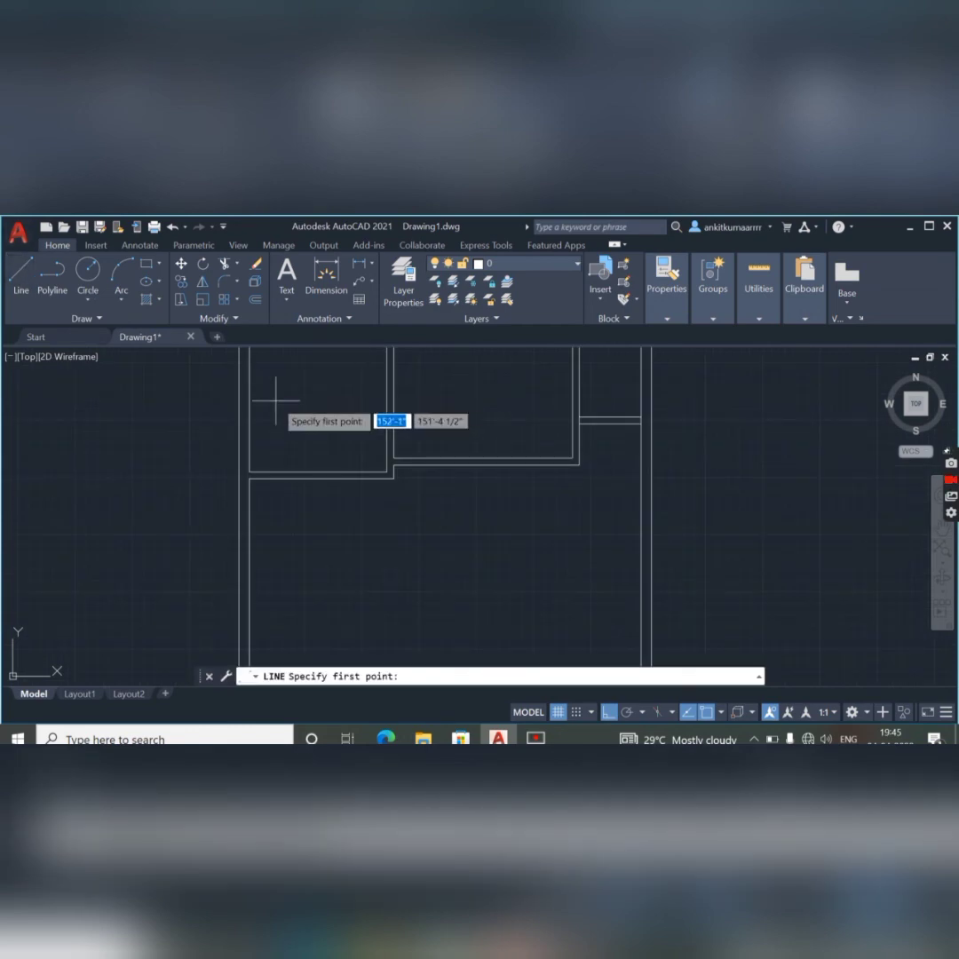
{"action": "scroll", "coordinate": [333, 462], "scroll_direction": "up", "scroll_amount": 4}
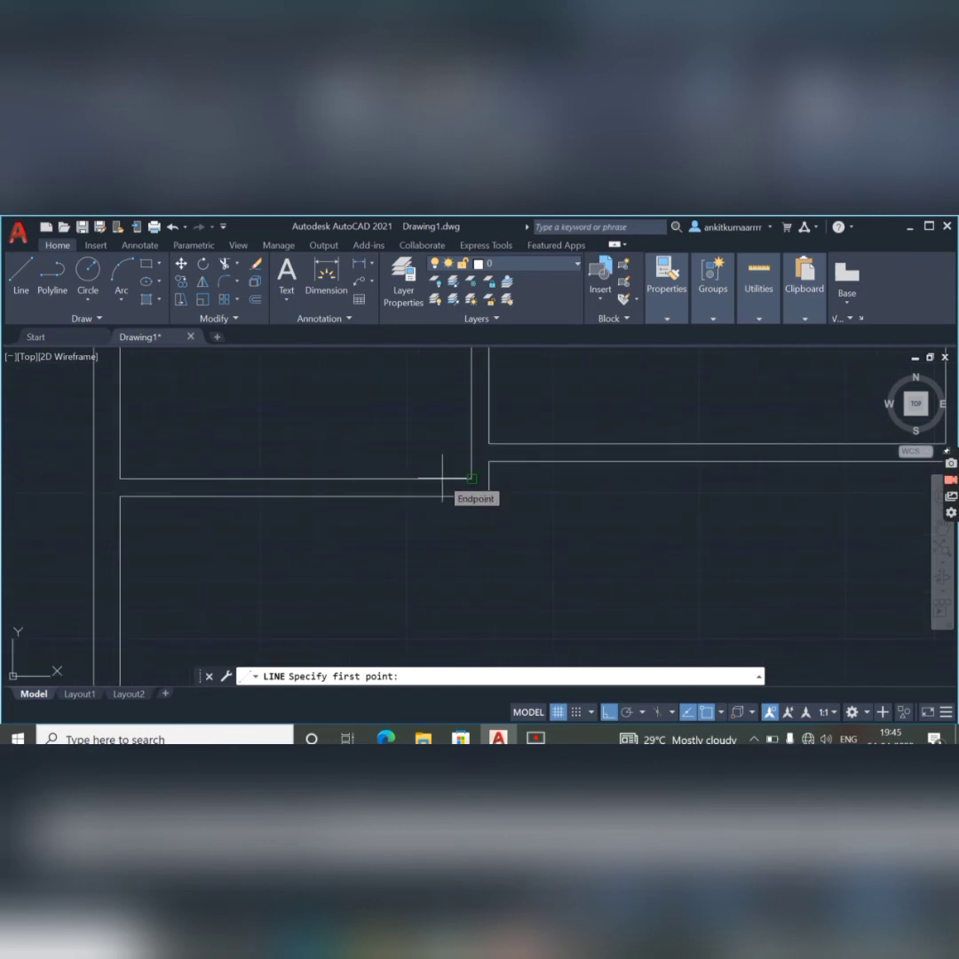
{"action": "left_click", "coordinate": [443, 478]}
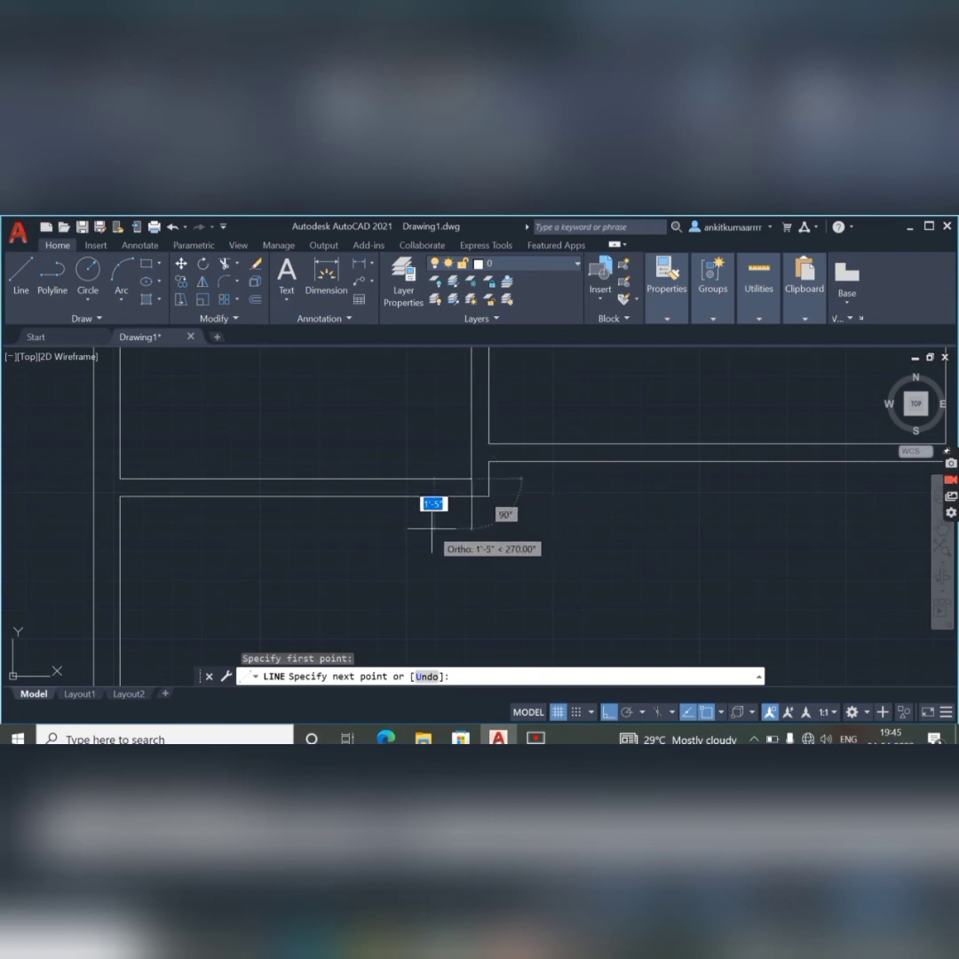
{"action": "left_click", "coordinate": [431, 528]}
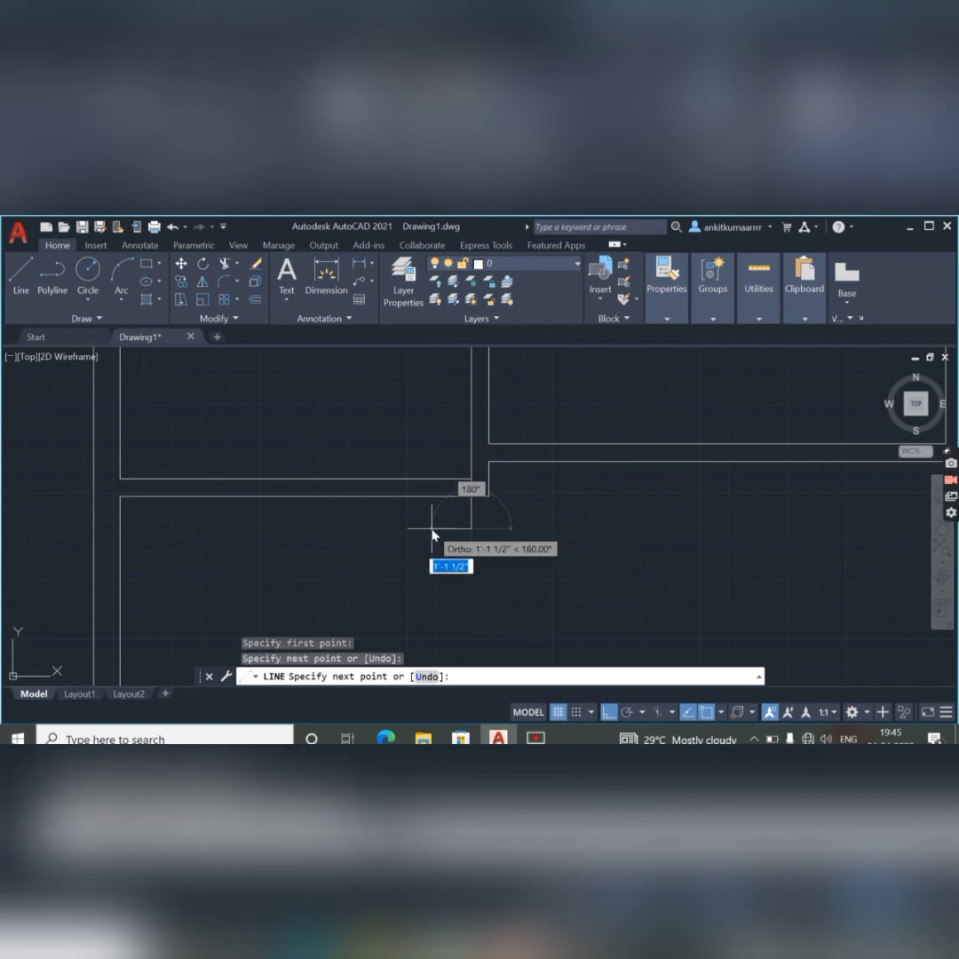
{"action": "right_click", "coordinate": [431, 532]}
{"action": "left_click", "coordinate": [448, 538]}
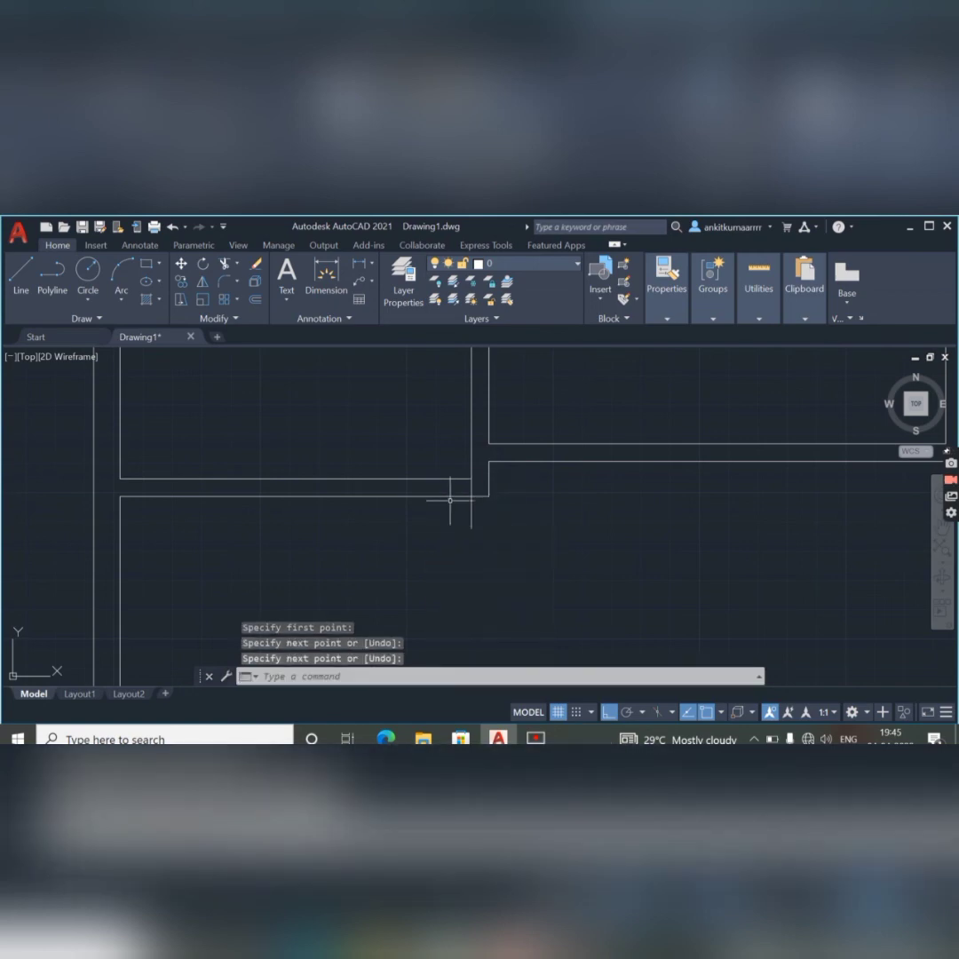
Step: Trim the part of the short vertical line that extends below the first room's lower partition
{"action": "left_click", "coordinate": [227, 264]}
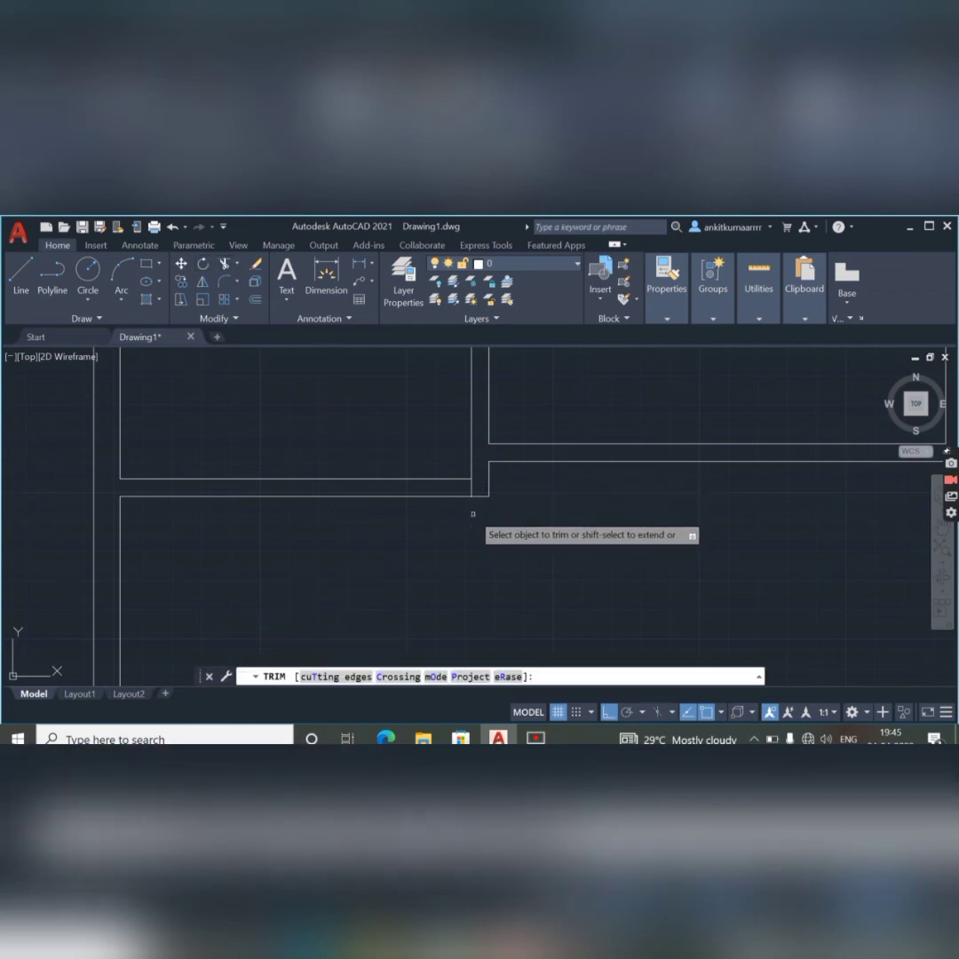
{"action": "left_click", "coordinate": [473, 513]}
{"action": "right_click", "coordinate": [473, 513]}
{"action": "left_click", "coordinate": [484, 516]}
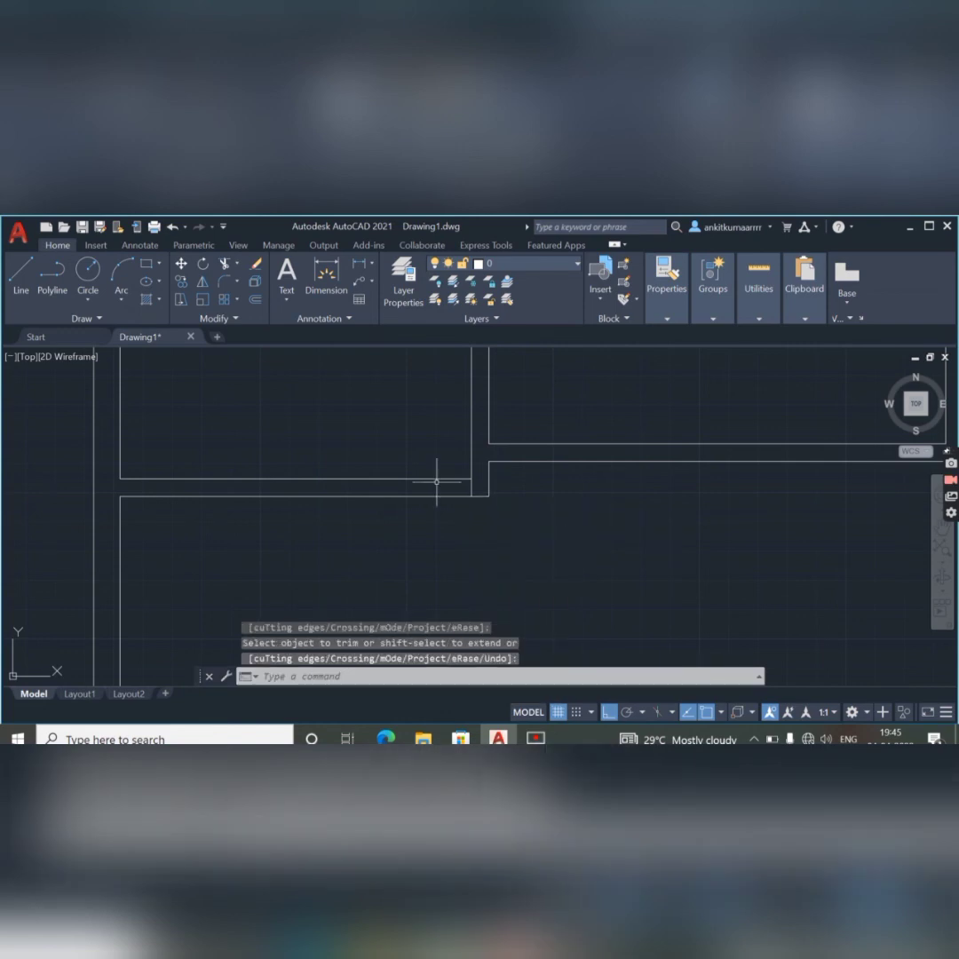
Step: Offset the short vertical line across the first room's lower partition 3' to the right
{"action": "type", "text": "OFF"}
{"action": "key", "text": "Return"}
{"action": "key", "text": "Return"}
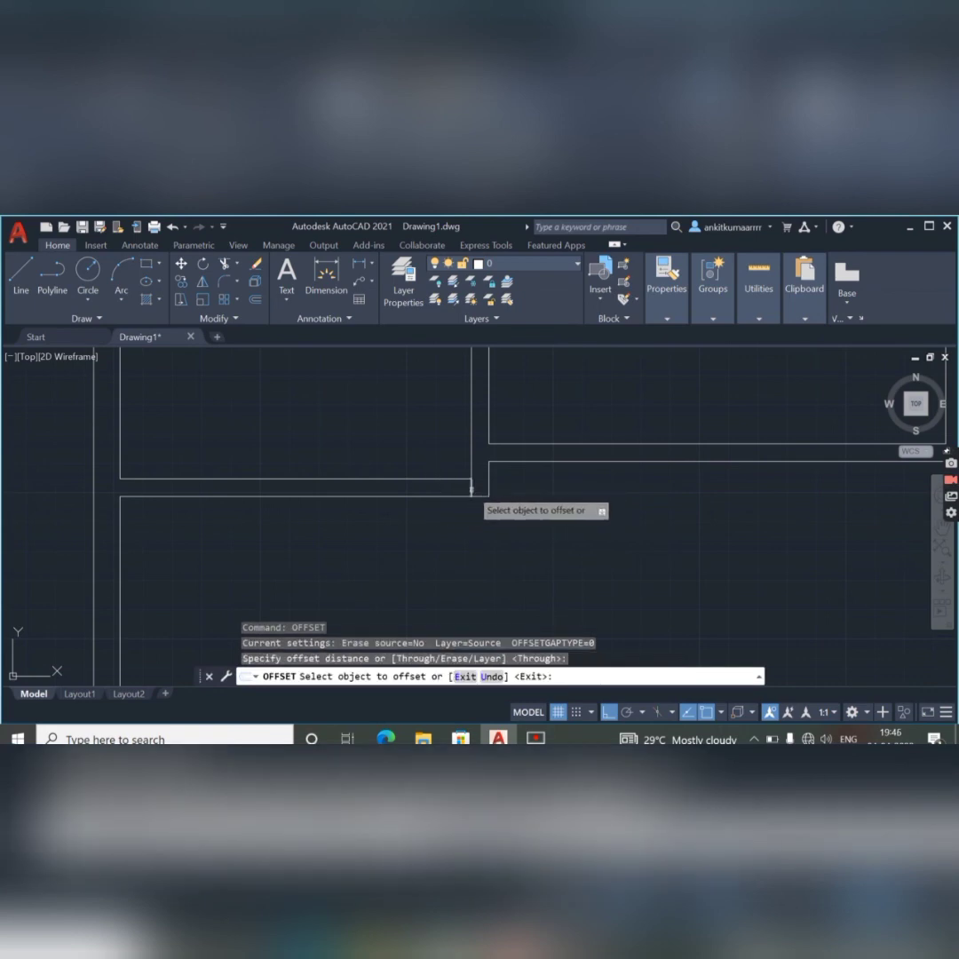
{"action": "left_click", "coordinate": [470, 490]}
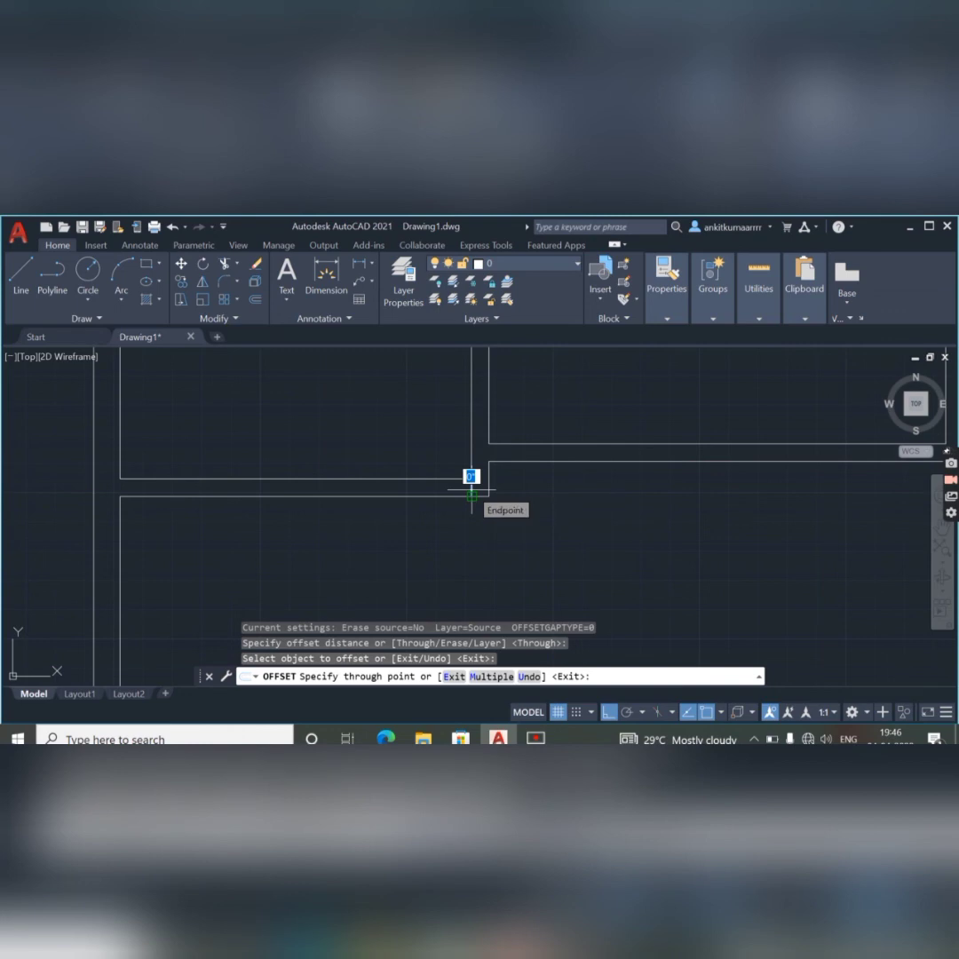
{"action": "type", "text": "3"}
{"action": "key", "text": "Return"}
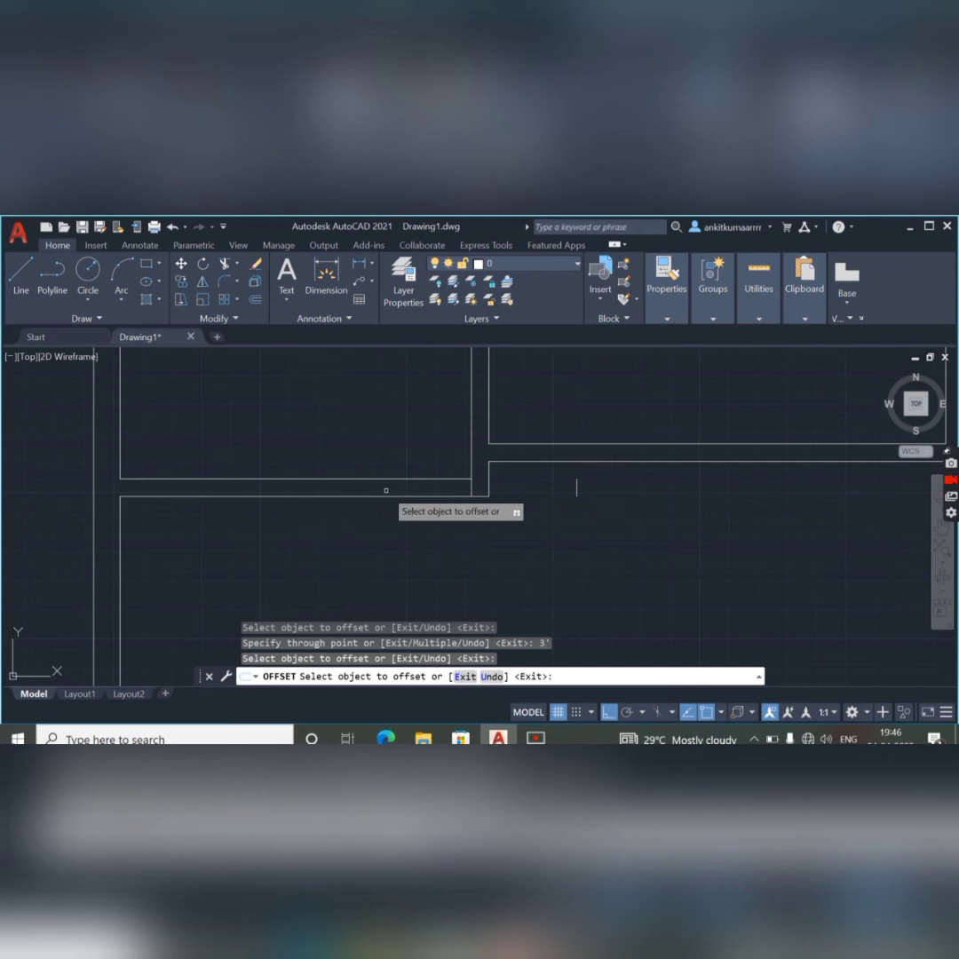
{"action": "key", "text": "Escape"}
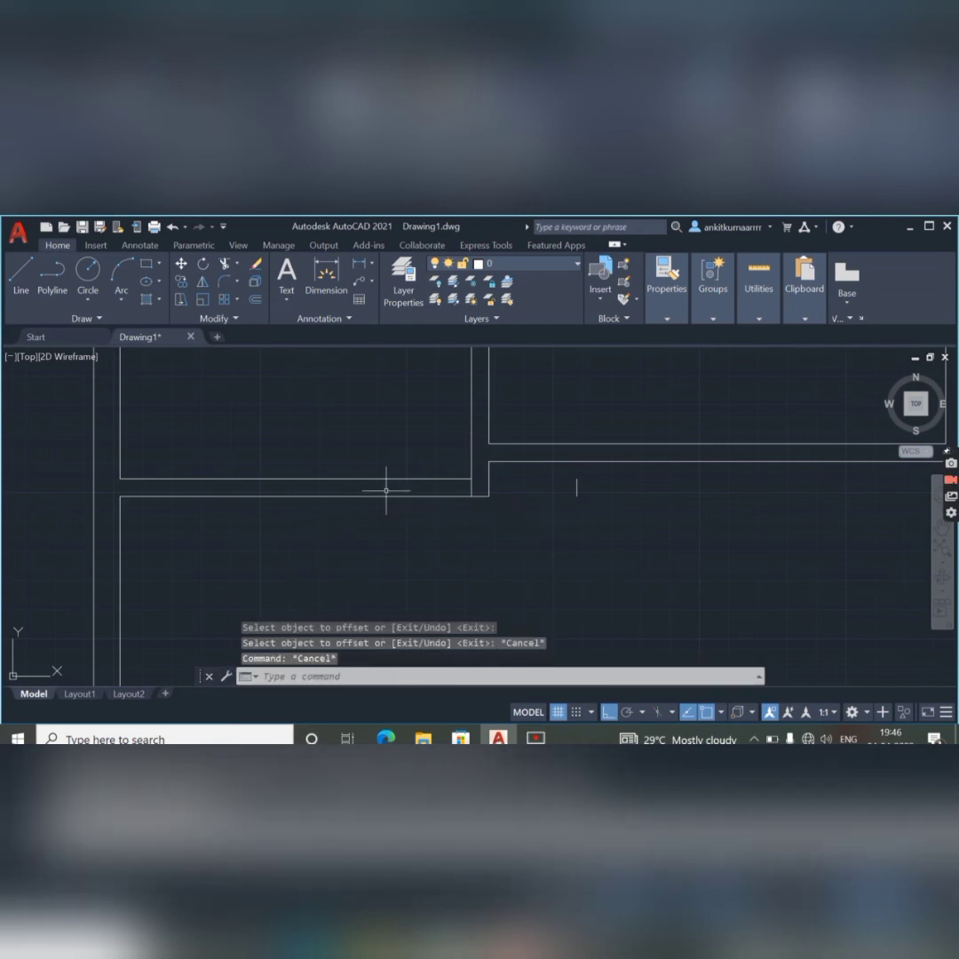
Step: Undo the last offset and offset the short vertical line across the first room's lower partition 3' to the left
{"action": "key", "text": "ctrl+z"}
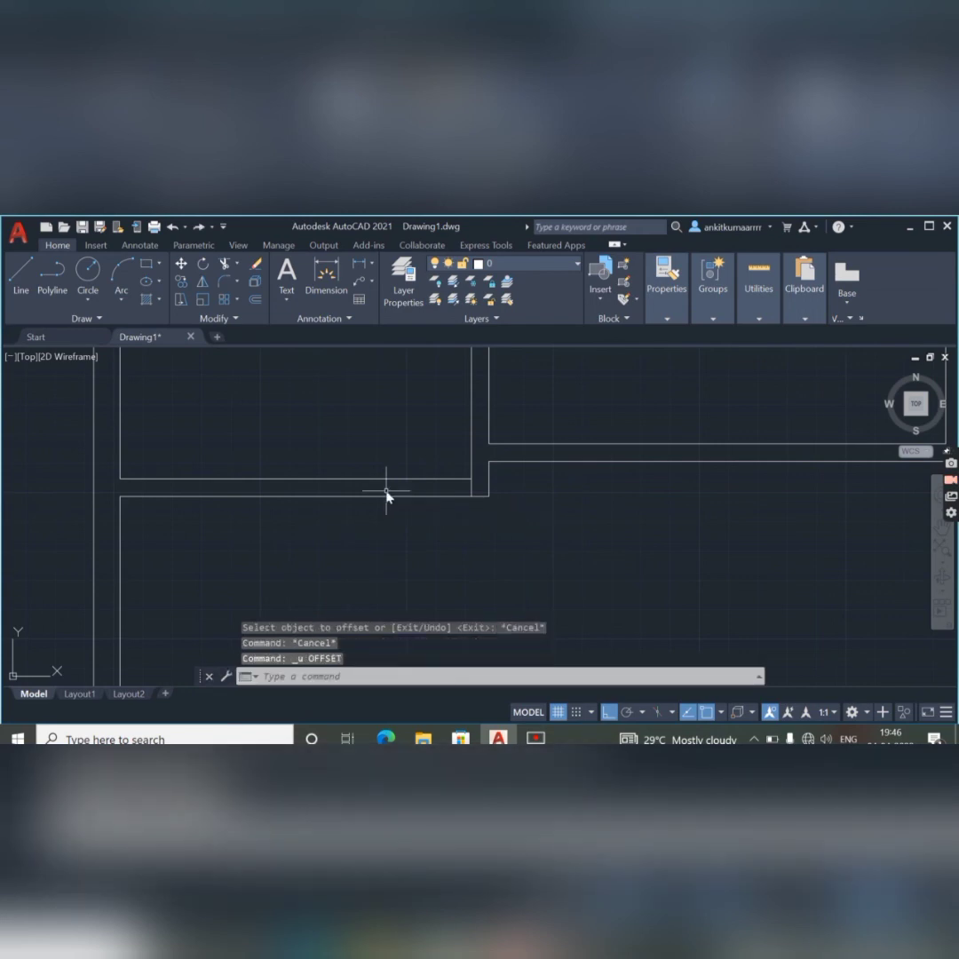
{"action": "type", "text": "off"}
{"action": "key", "text": "Escape"}
{"action": "key", "text": "Return"}
{"action": "key", "text": "Return"}
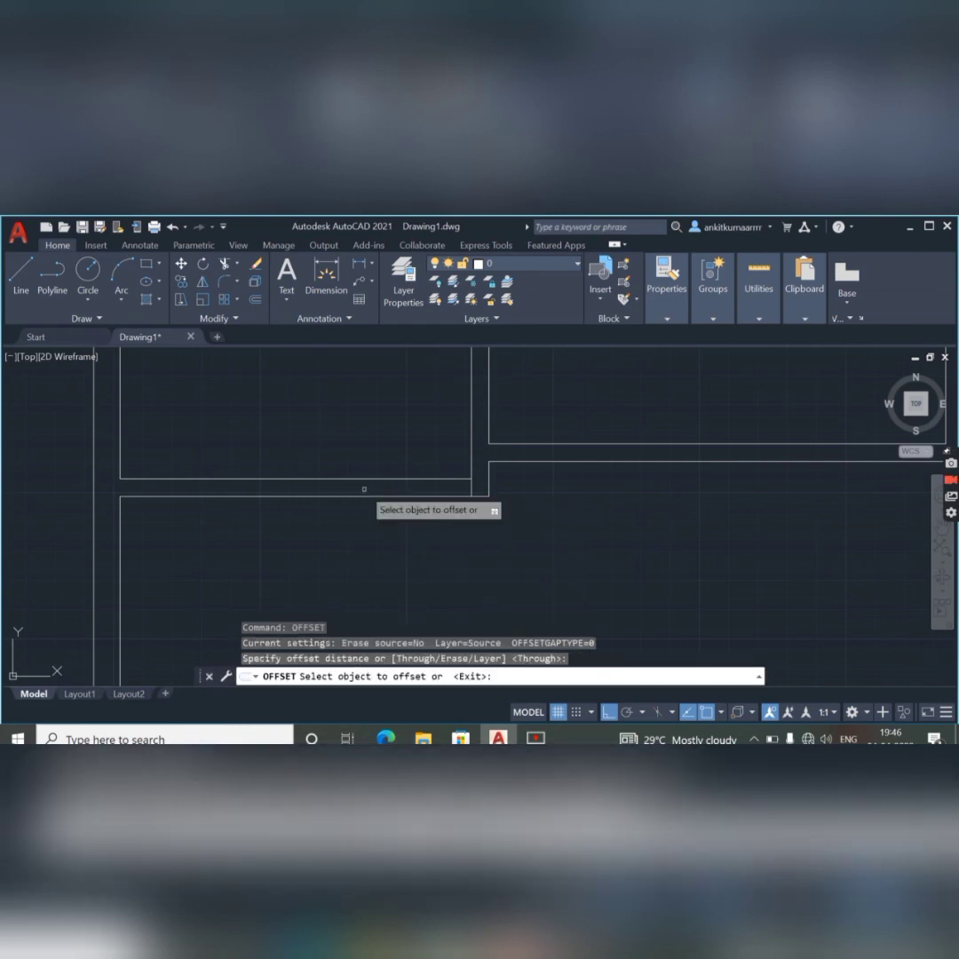
{"action": "left_click", "coordinate": [471, 488]}
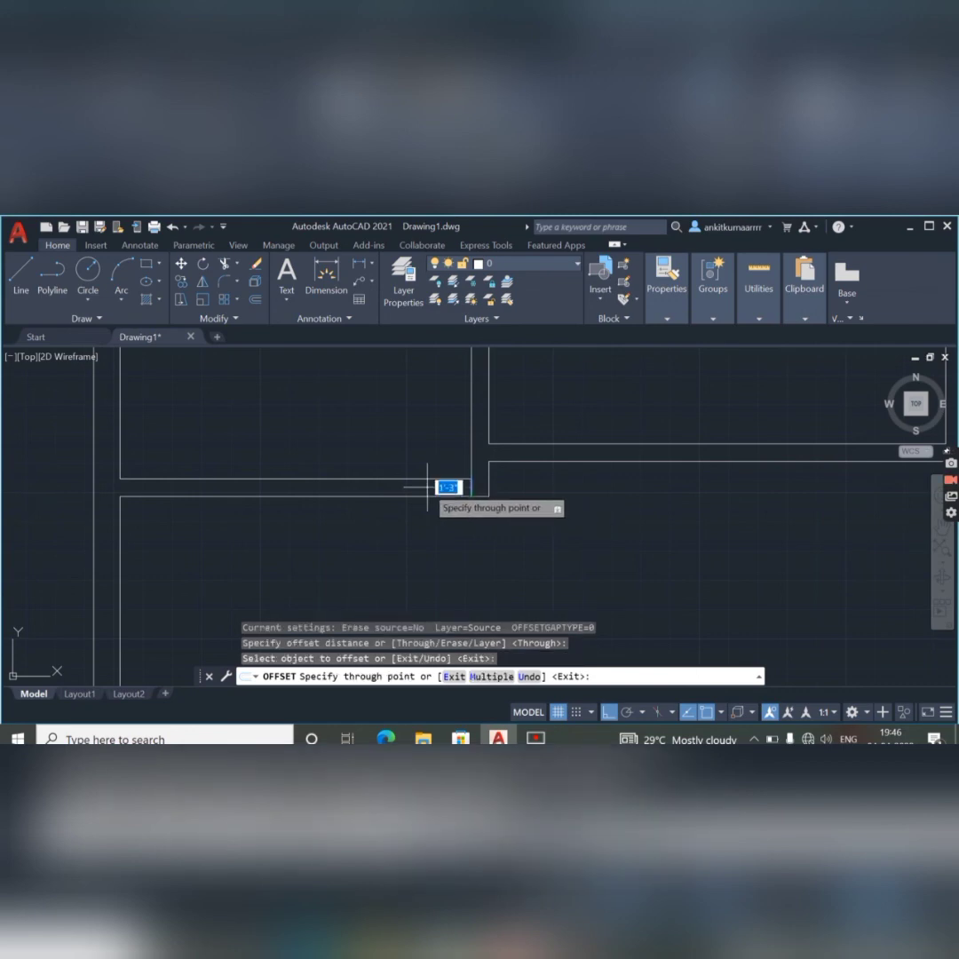
{"action": "type", "text": "3'"}
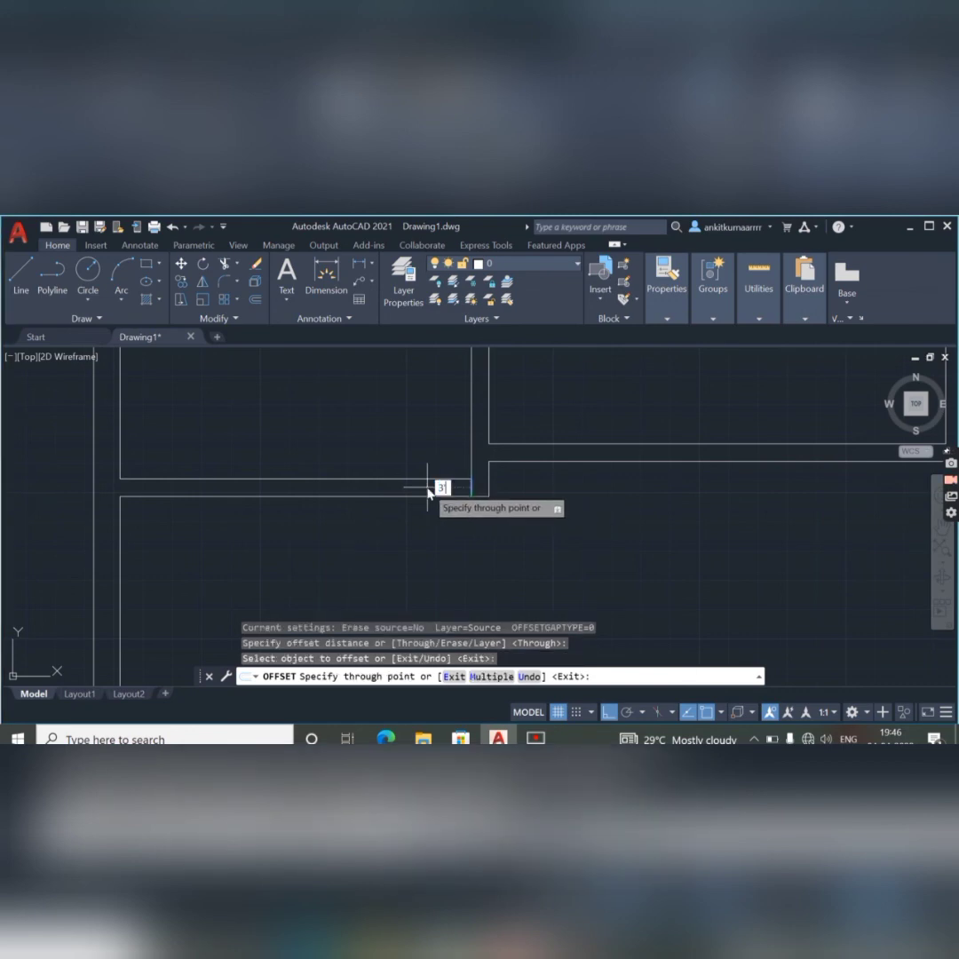
{"action": "key", "text": "Return"}
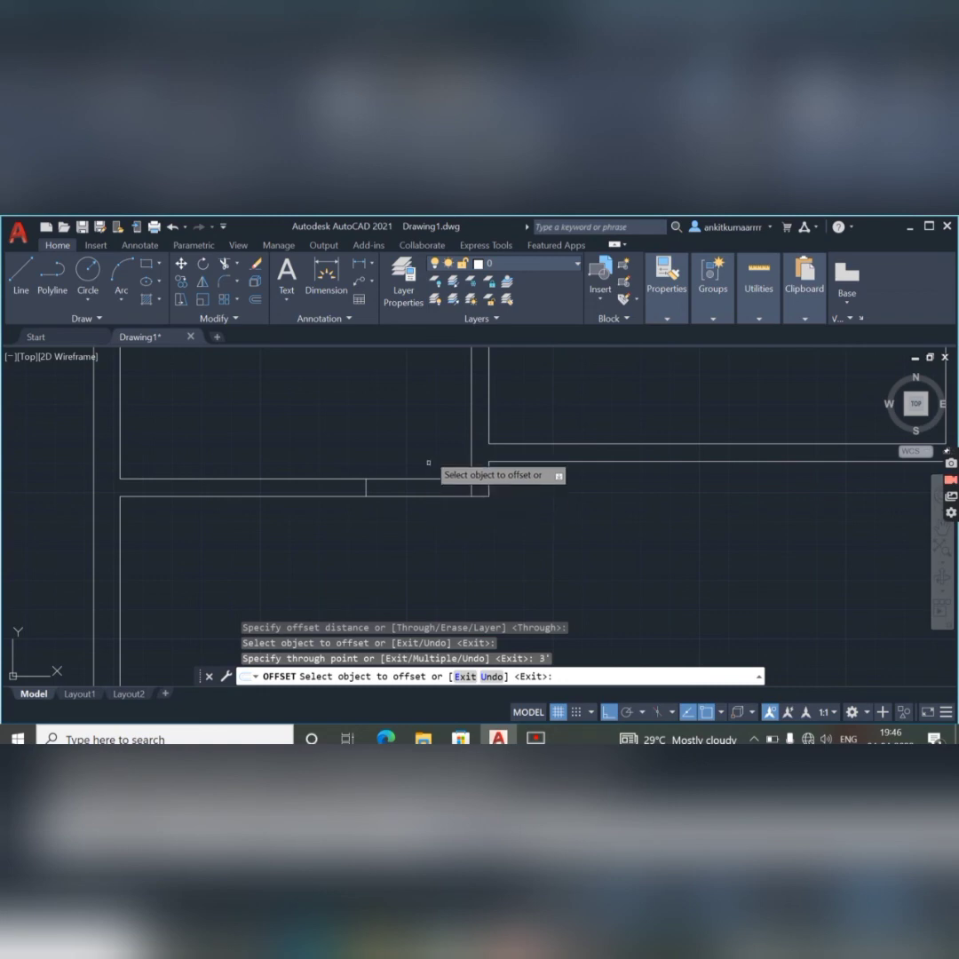
{"action": "right_click", "coordinate": [428, 434]}
{"action": "left_click", "coordinate": [454, 439]}
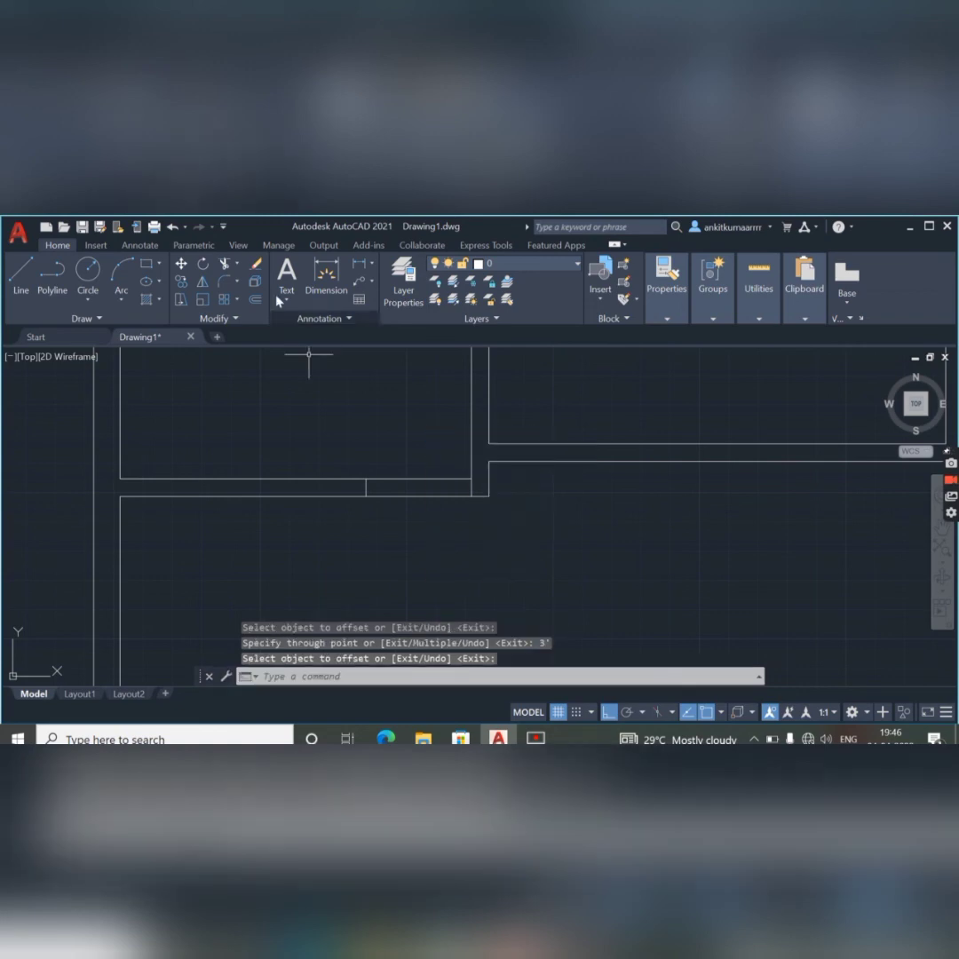
Step: Trim both lines of the first room's lower partition between the two short vertical lines to open the 3' gap
{"action": "left_click", "coordinate": [227, 263]}
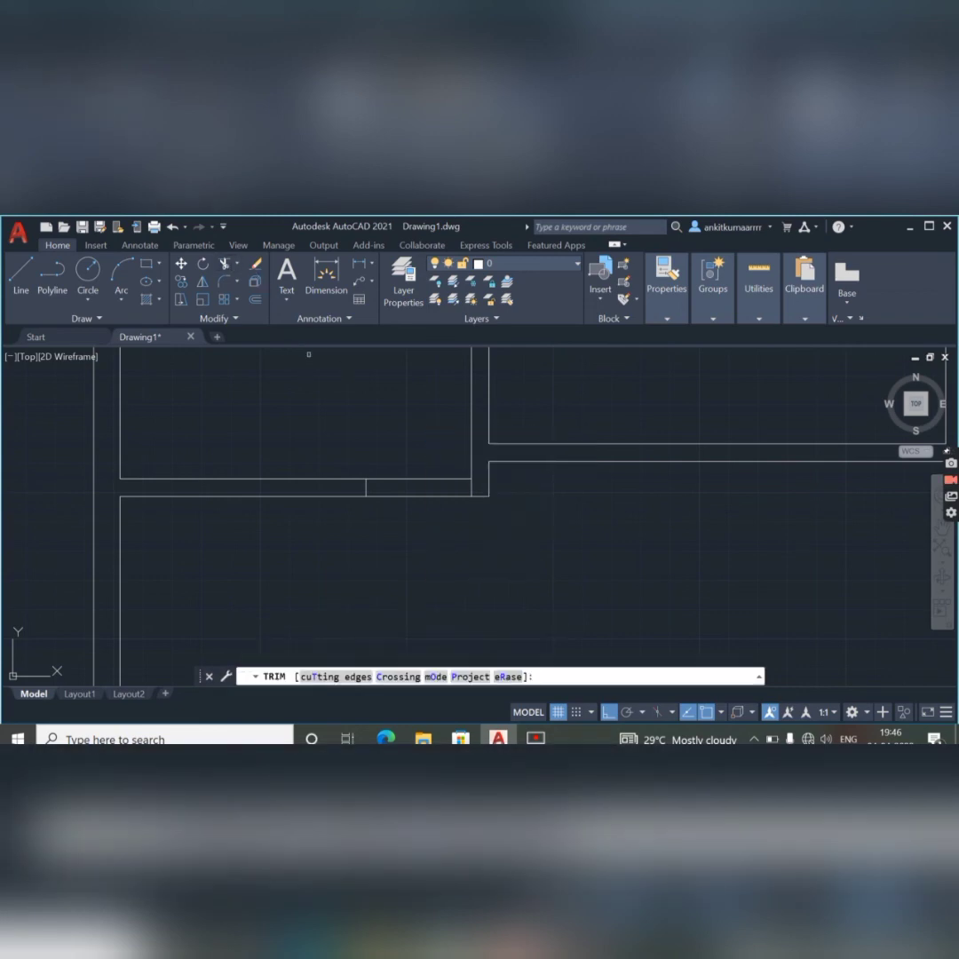
{"action": "left_click", "coordinate": [428, 464]}
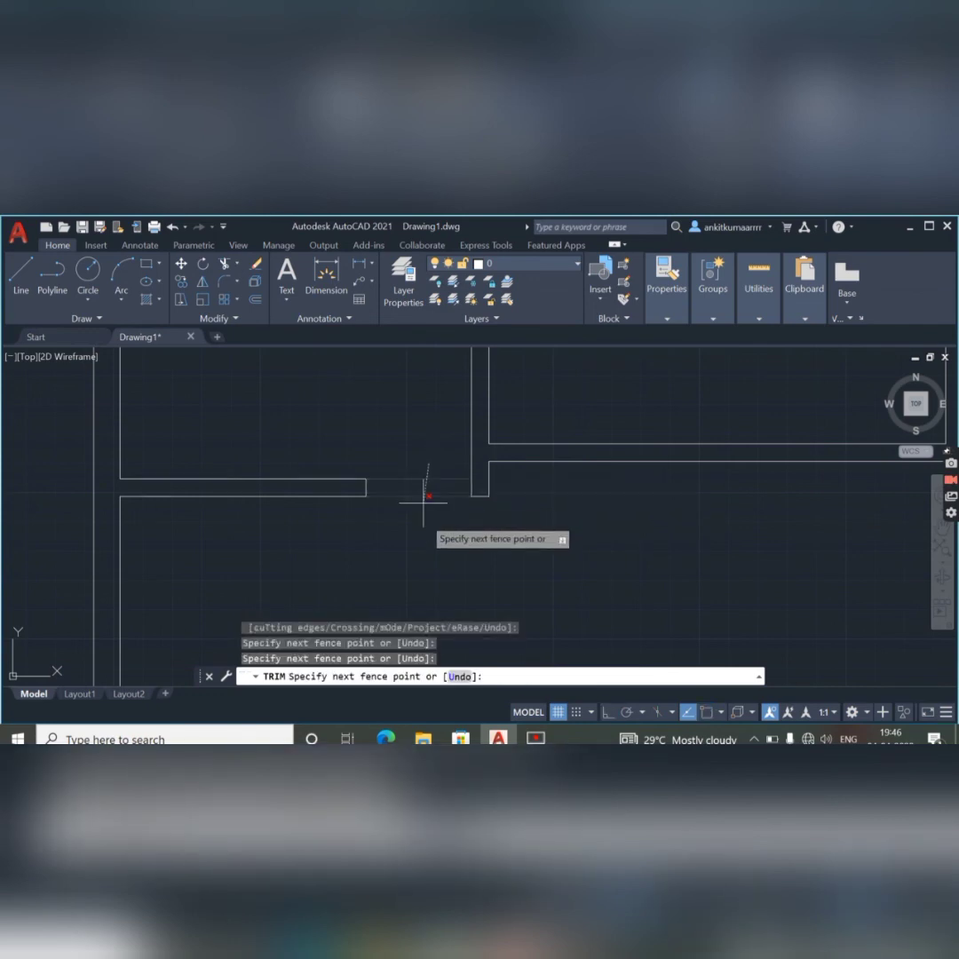
{"action": "key", "text": "Return"}
{"action": "right_click", "coordinate": [432, 513]}
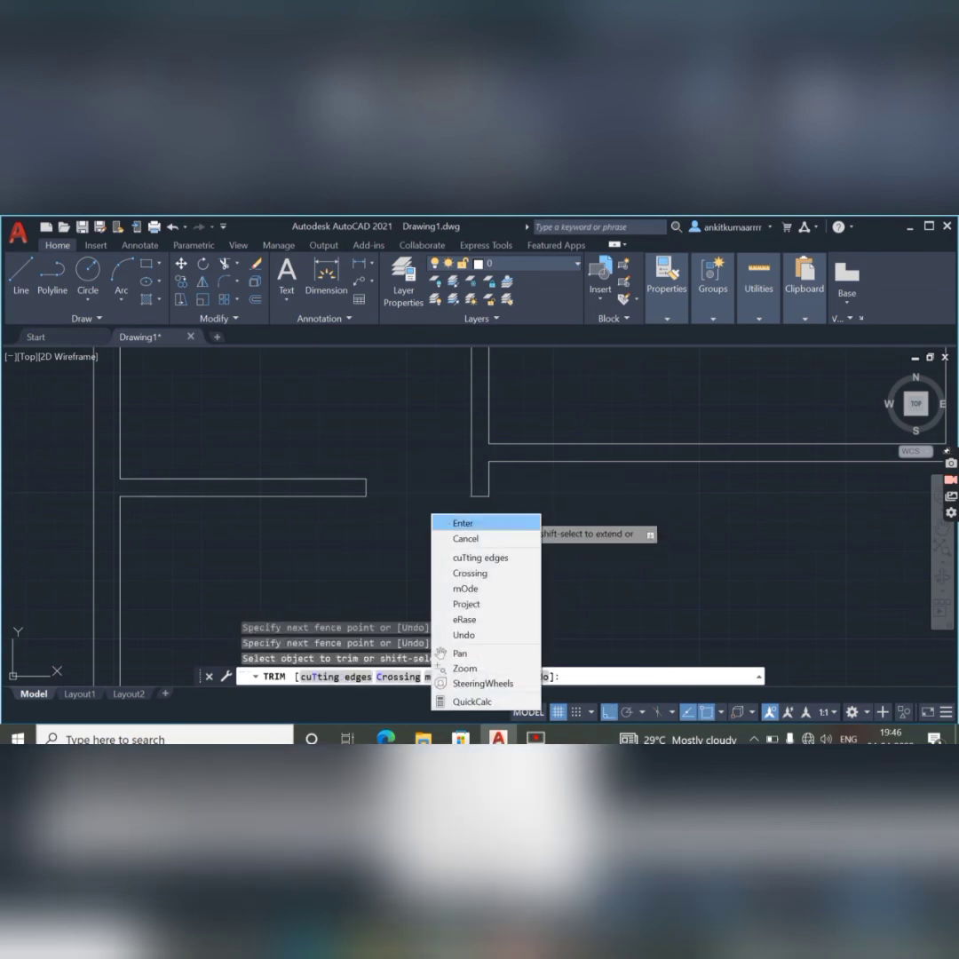
{"action": "left_click", "coordinate": [454, 521]}
Step: Start a line near the second room's inner lower-left corner, at its lower partition
{"action": "scroll", "coordinate": [415, 465], "scroll_direction": "down", "scroll_amount": 4}
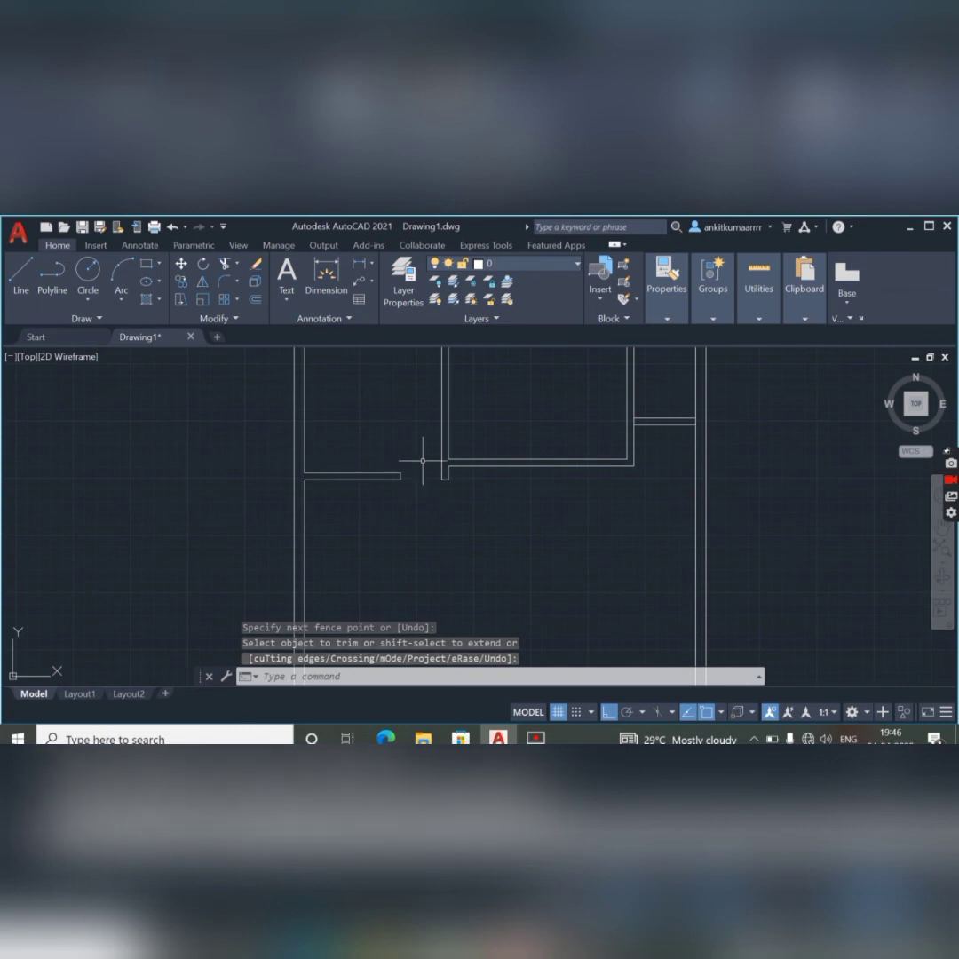
{"action": "left_click", "coordinate": [20, 271]}
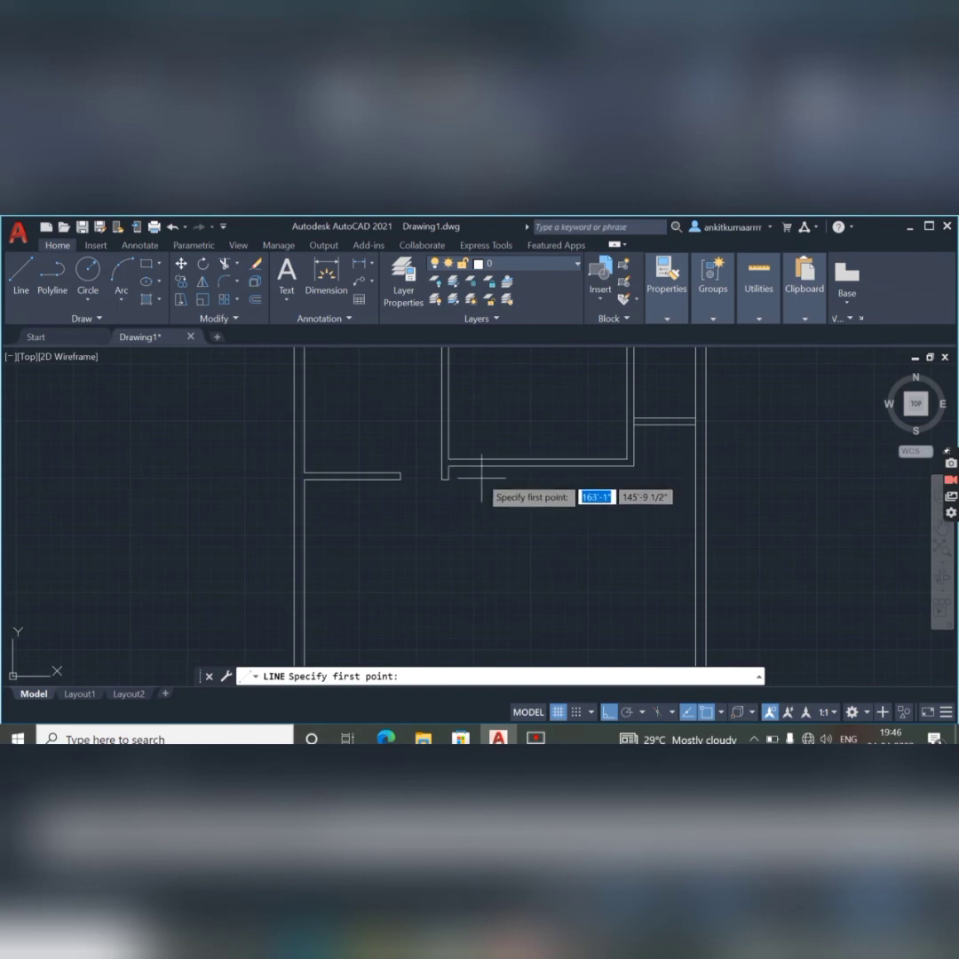
{"action": "scroll", "coordinate": [470, 449], "scroll_direction": "up", "scroll_amount": 2}
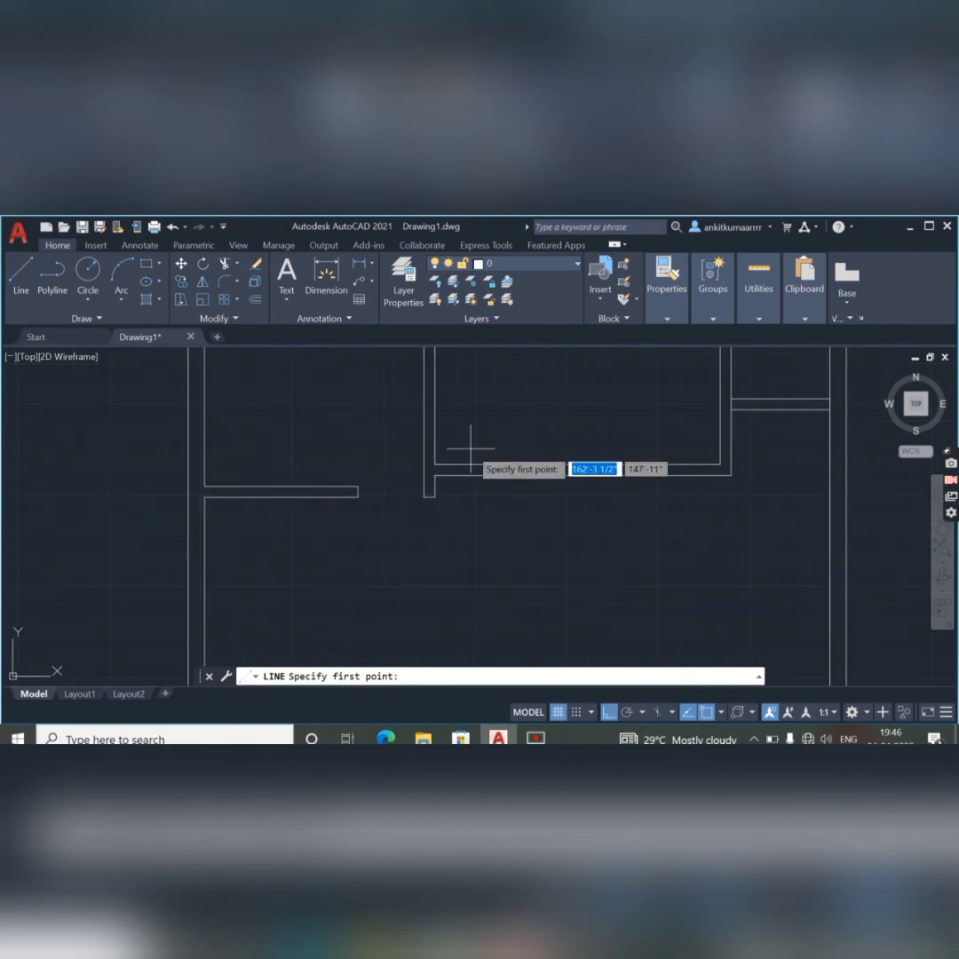